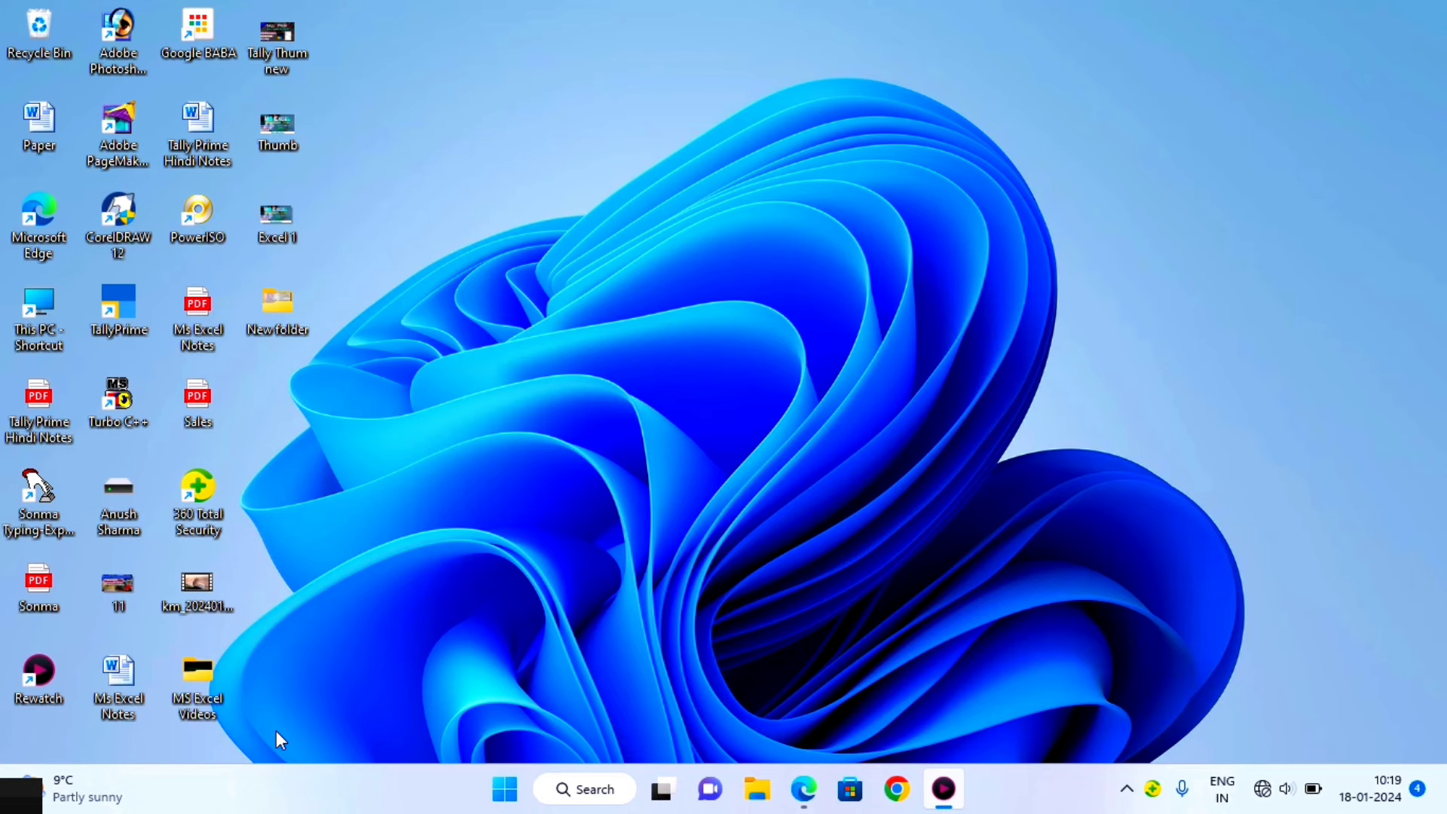
Step: Switch to the Edge window showing Ms Excel Notes.pdf on page 1 of 18
{"action": "key", "text": "alt+Tab"}
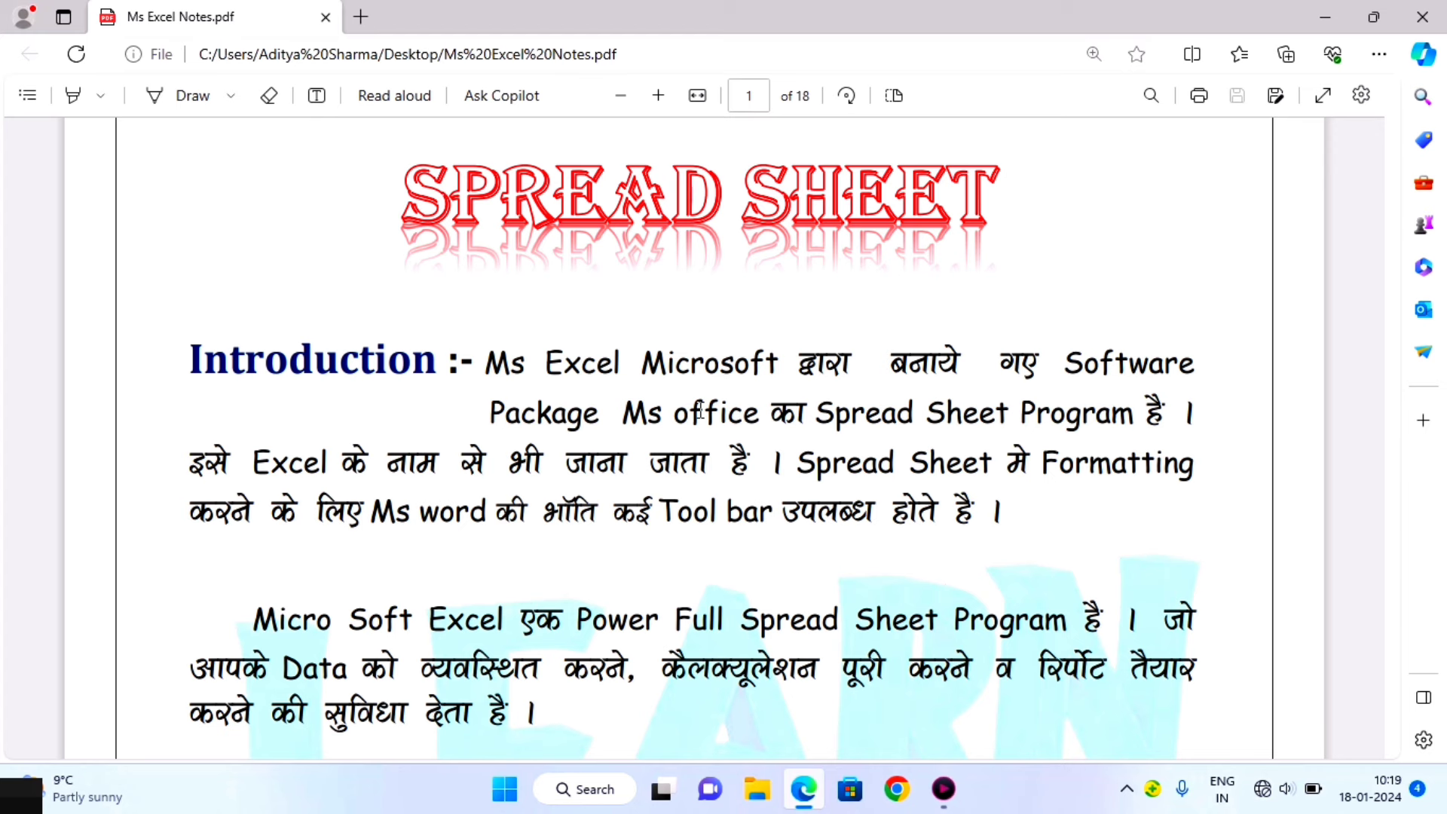
Step: Scroll down the PDF past the introduction paragraphs toward the Elements of Electronics Spread Sheet section
{"action": "scroll", "coordinate": [194, 364], "scroll_direction": "down", "scroll_amount": 1}
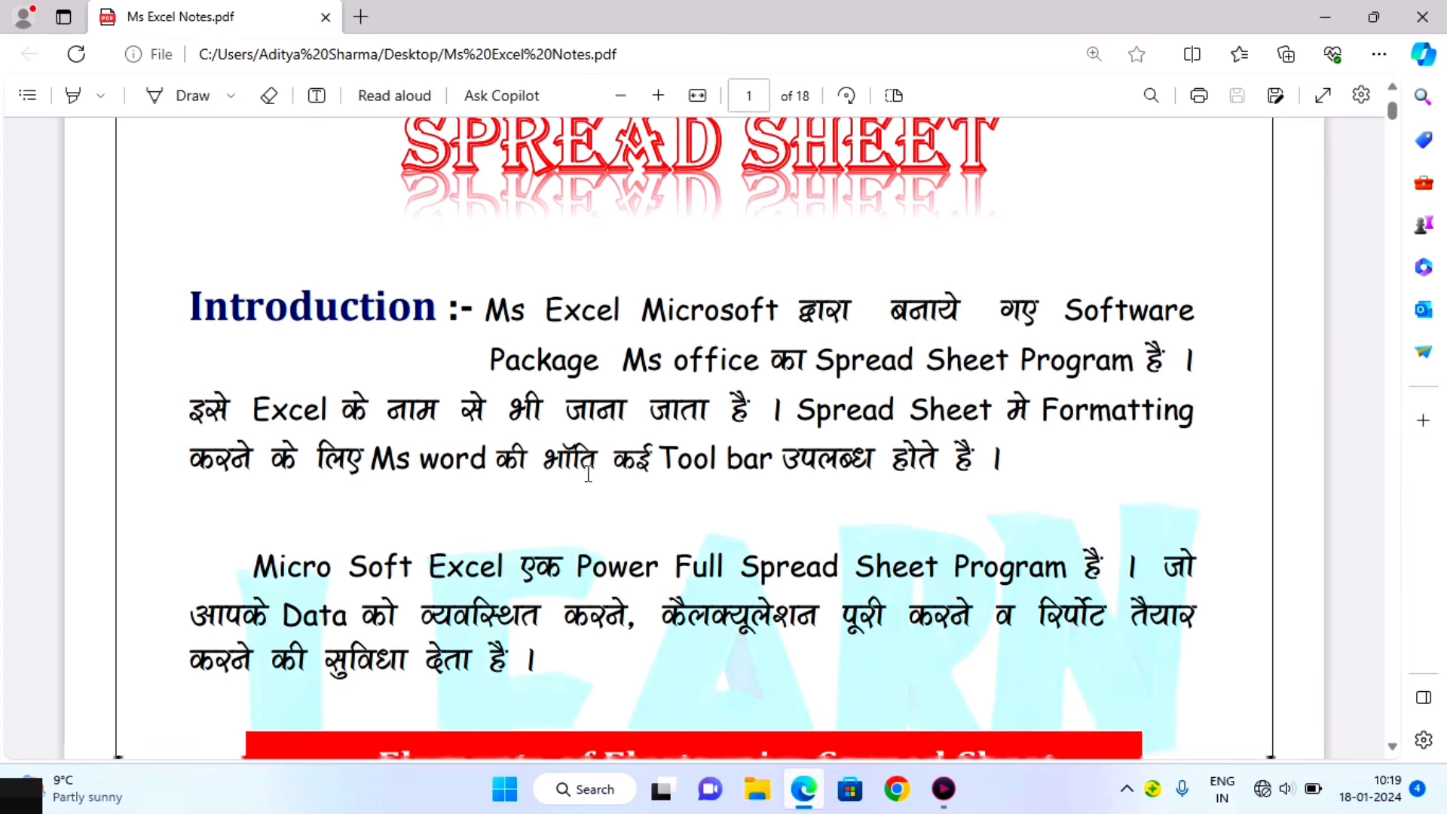
{"action": "mouse_move", "coordinate": [190, 305]}
{"action": "left_mouse_down"}
{"action": "mouse_move", "coordinate": [669, 651]}
{"action": "mouse_move", "coordinate": [671, 667]}
{"action": "left_mouse_up"}
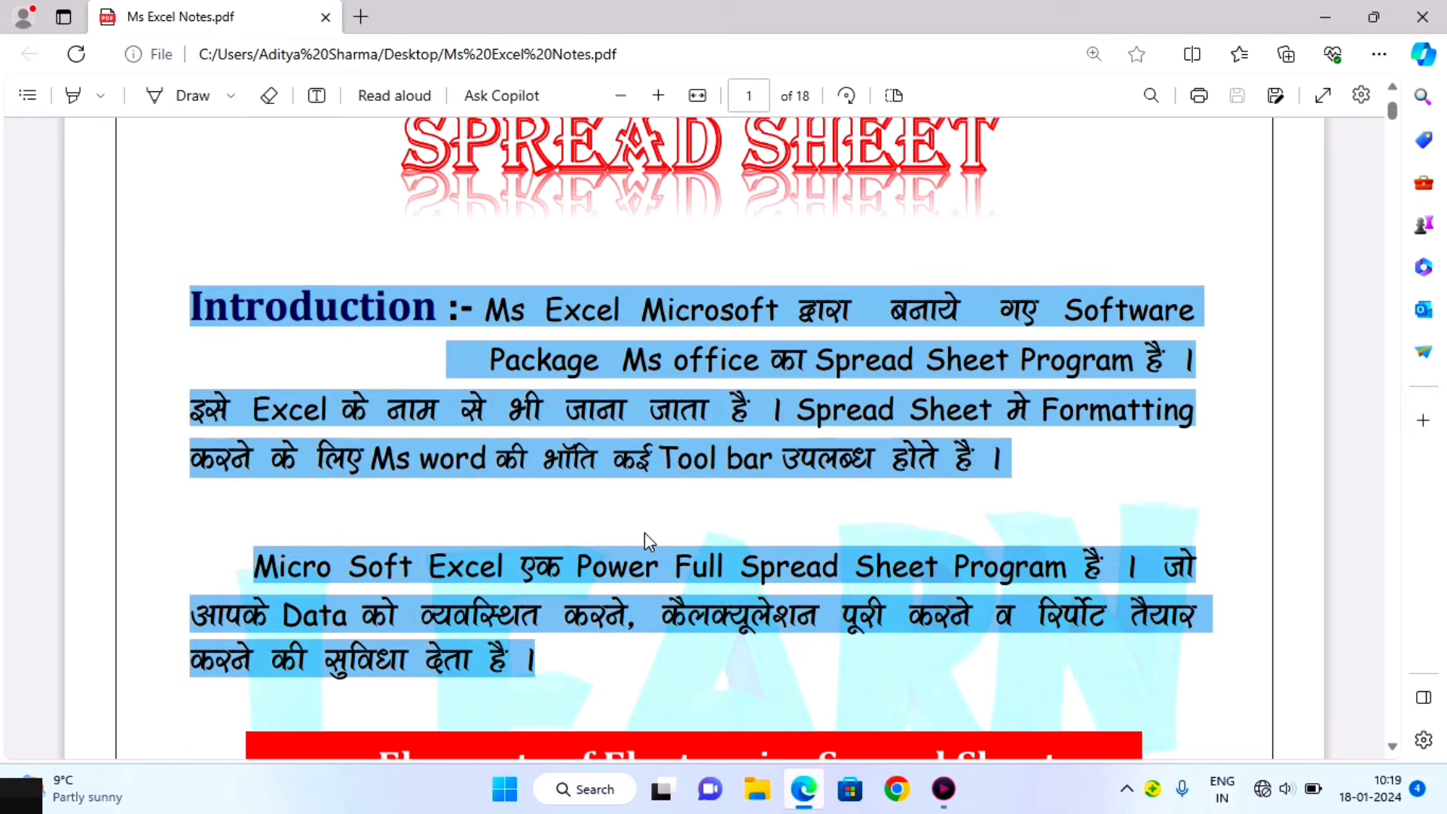
{"action": "scroll", "coordinate": [626, 553], "scroll_direction": "down", "scroll_amount": 1}
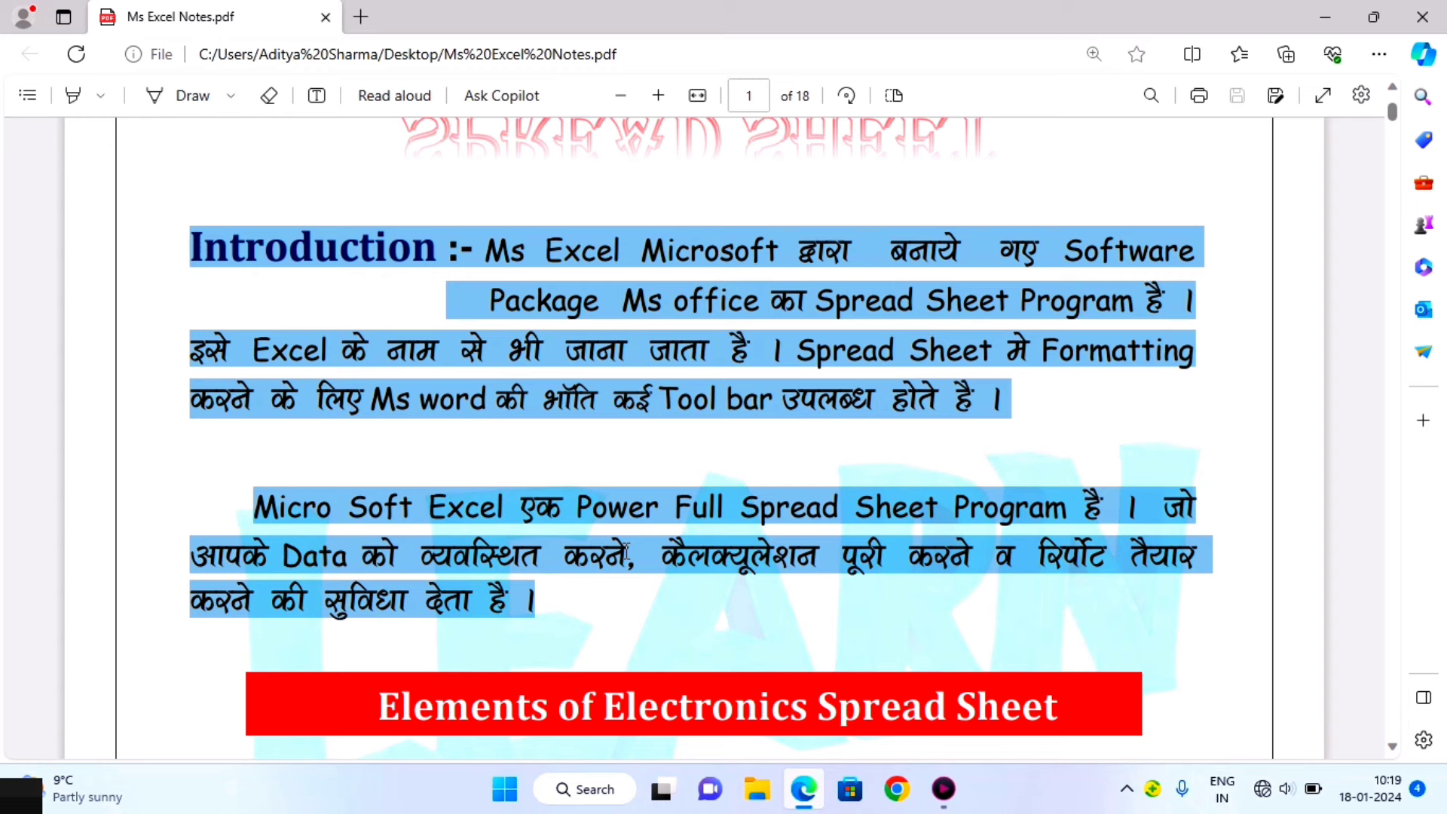
{"action": "scroll", "coordinate": [626, 552], "scroll_direction": "down", "scroll_amount": 4}
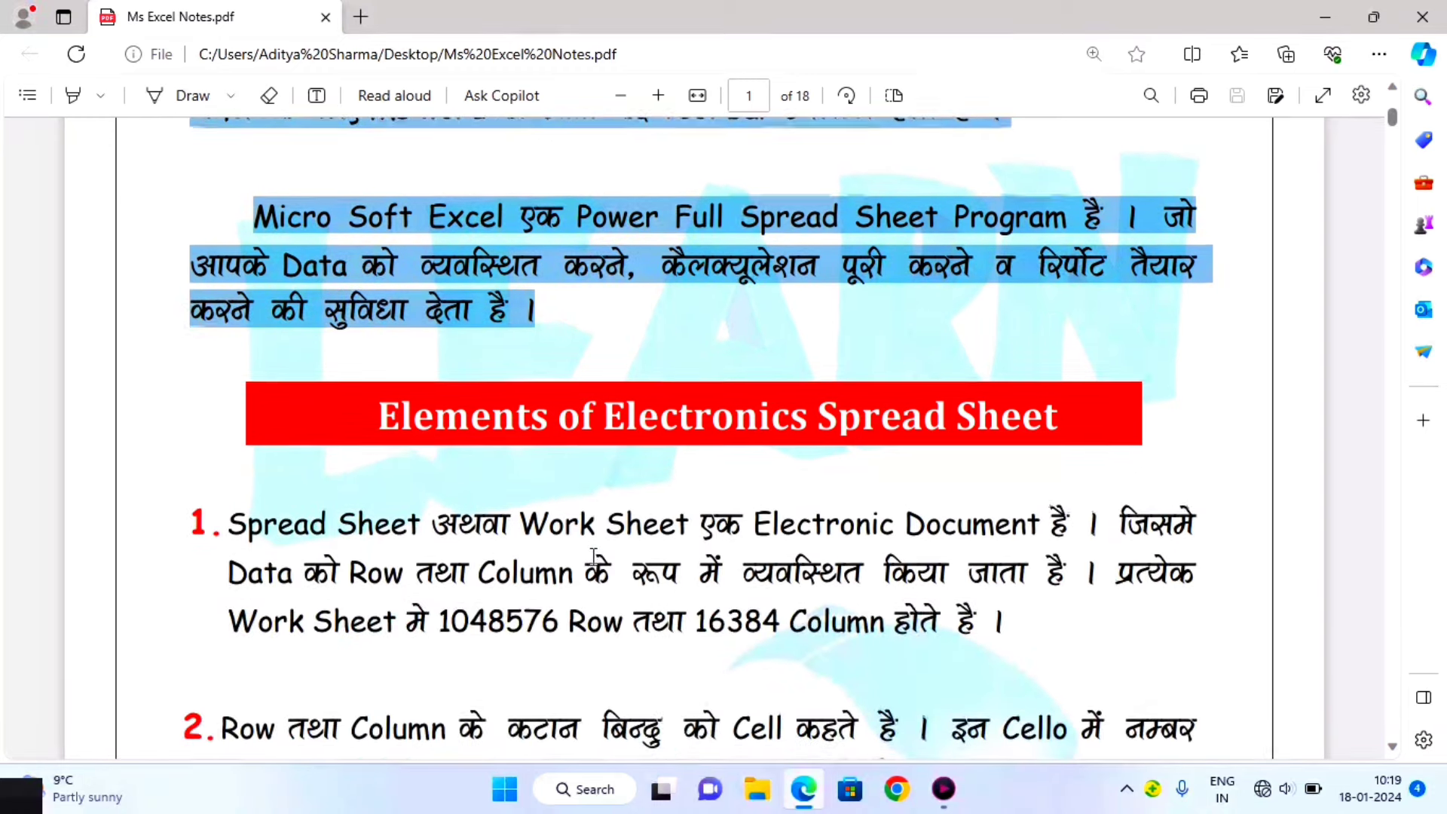
{"action": "scroll", "coordinate": [594, 555], "scroll_direction": "down", "scroll_amount": 3}
{"action": "left_click_drag", "start_coordinate": [362, 230], "coordinate": [1088, 226]}
{"action": "scroll", "coordinate": [556, 290], "scroll_direction": "down", "scroll_amount": 1}
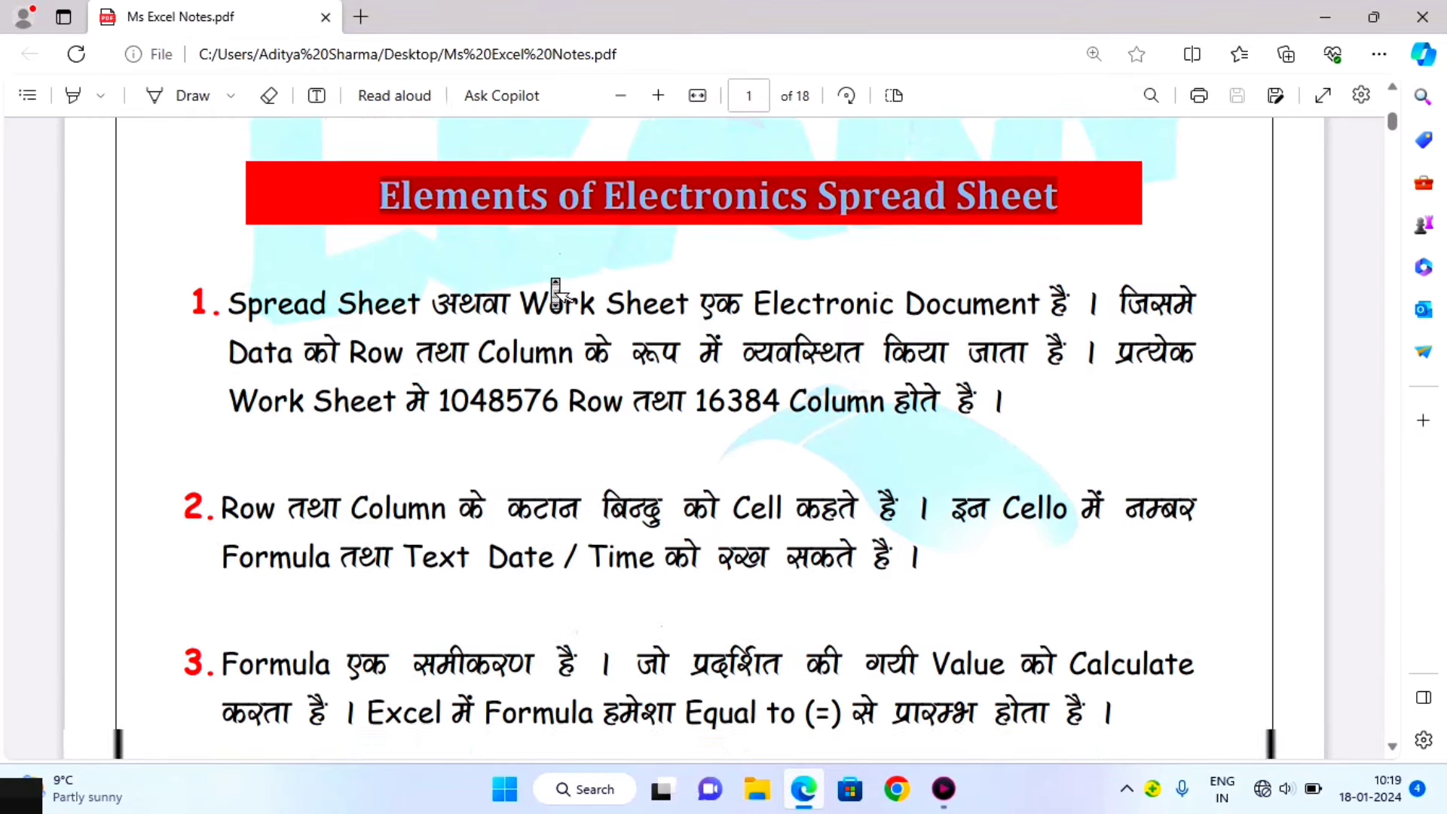
{"action": "scroll", "coordinate": [556, 290], "scroll_direction": "down", "scroll_amount": 1}
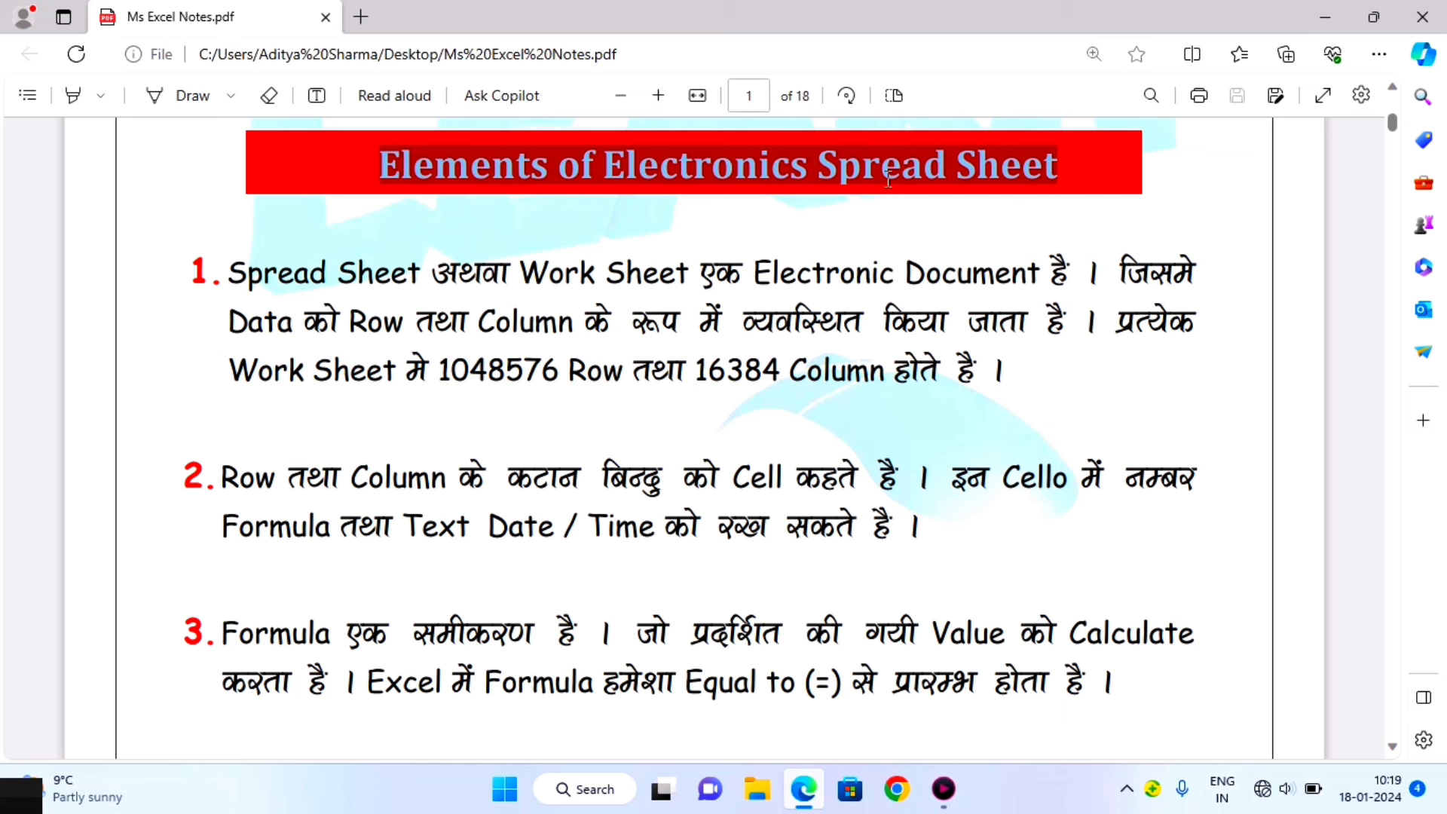
Step: Select and then clear the red 'Elements of Electronics Spread Sheet' heading text at the top
{"action": "left_click", "coordinate": [888, 179]}
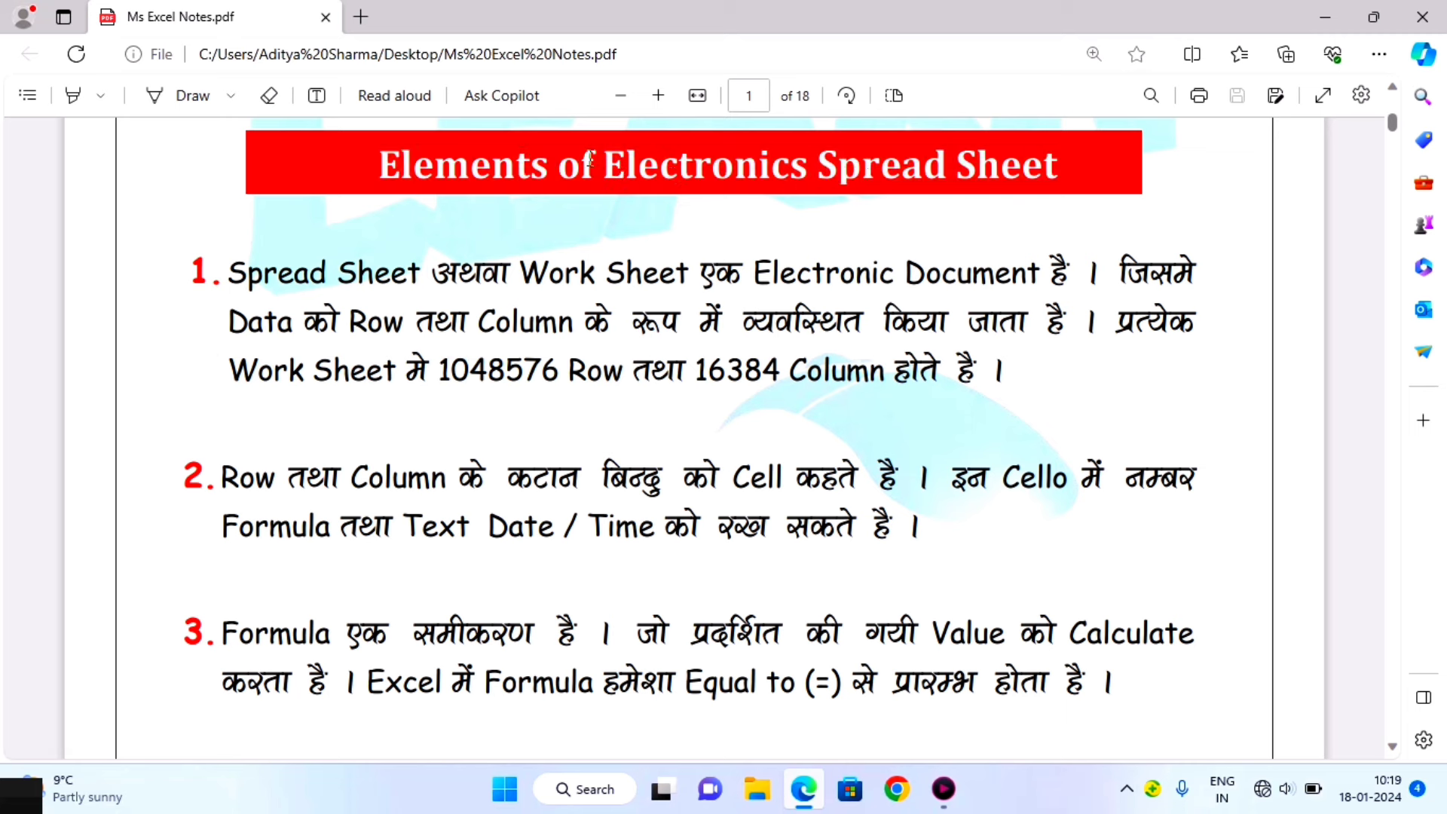
{"action": "left_click_drag", "start_coordinate": [379, 163], "coordinate": [1047, 171]}
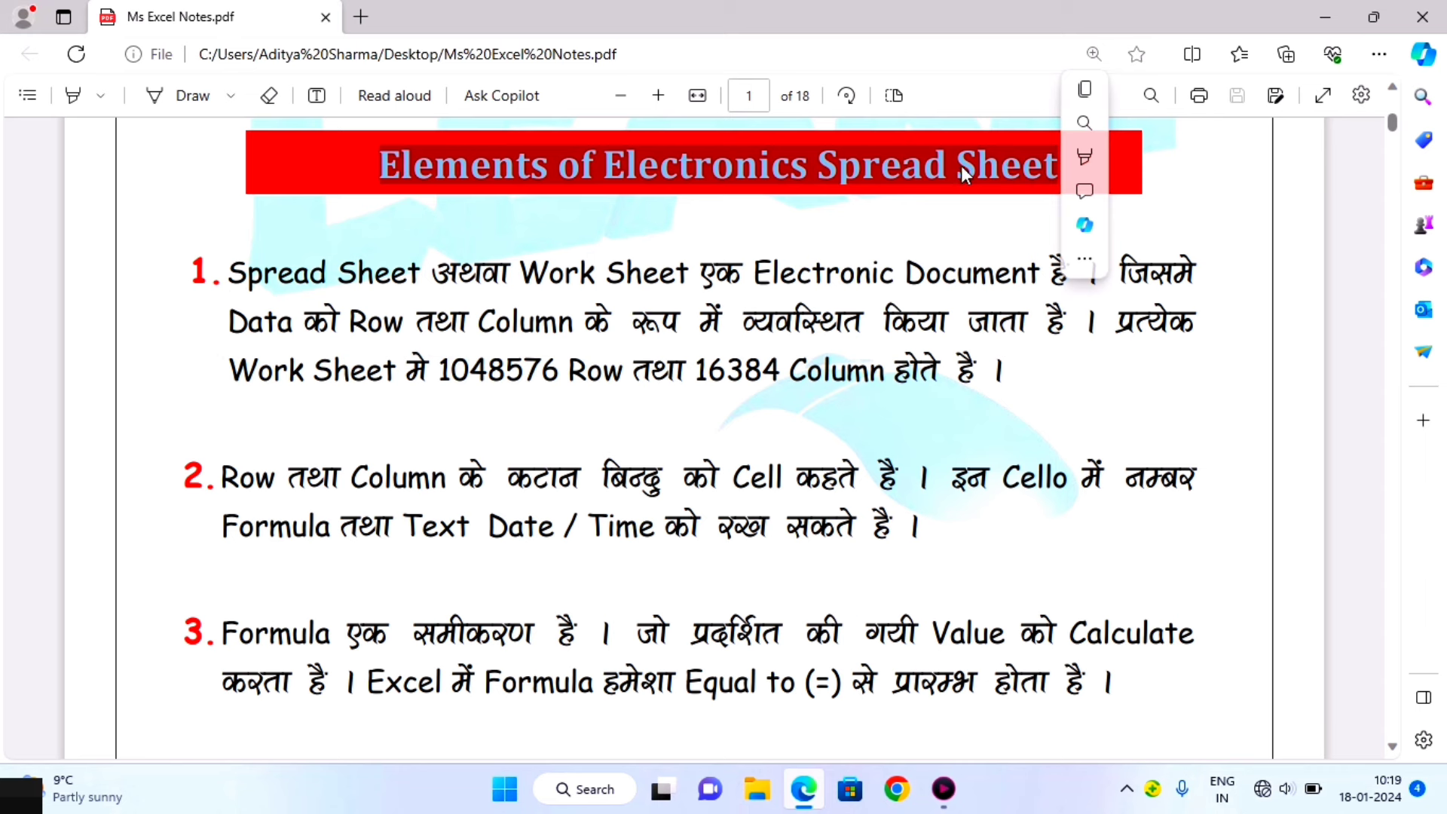
{"action": "left_click", "coordinate": [826, 171]}
{"action": "left_click_drag", "start_coordinate": [827, 170], "coordinate": [1051, 174]}
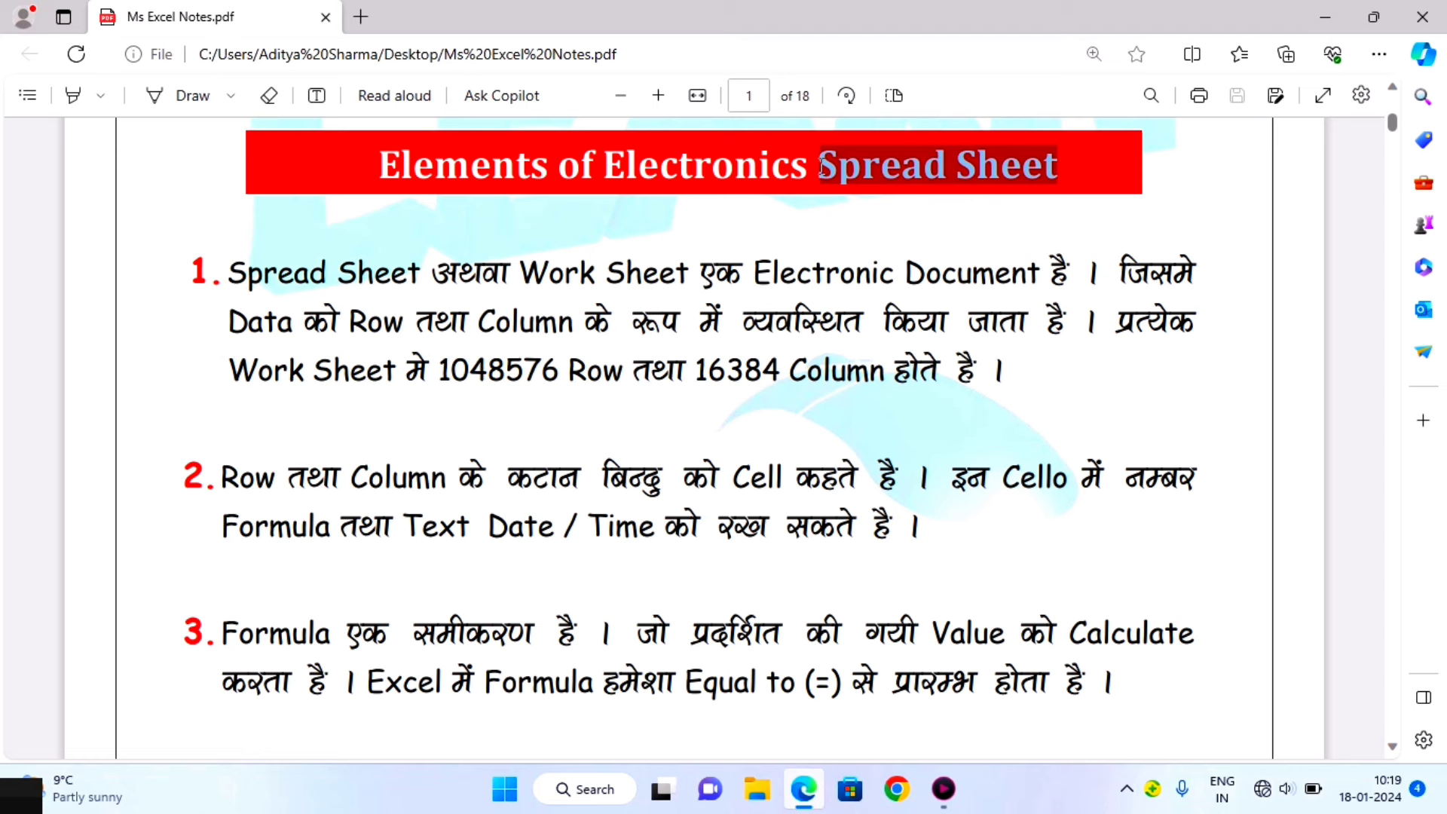
{"action": "left_click_drag", "start_coordinate": [381, 165], "coordinate": [1060, 178]}
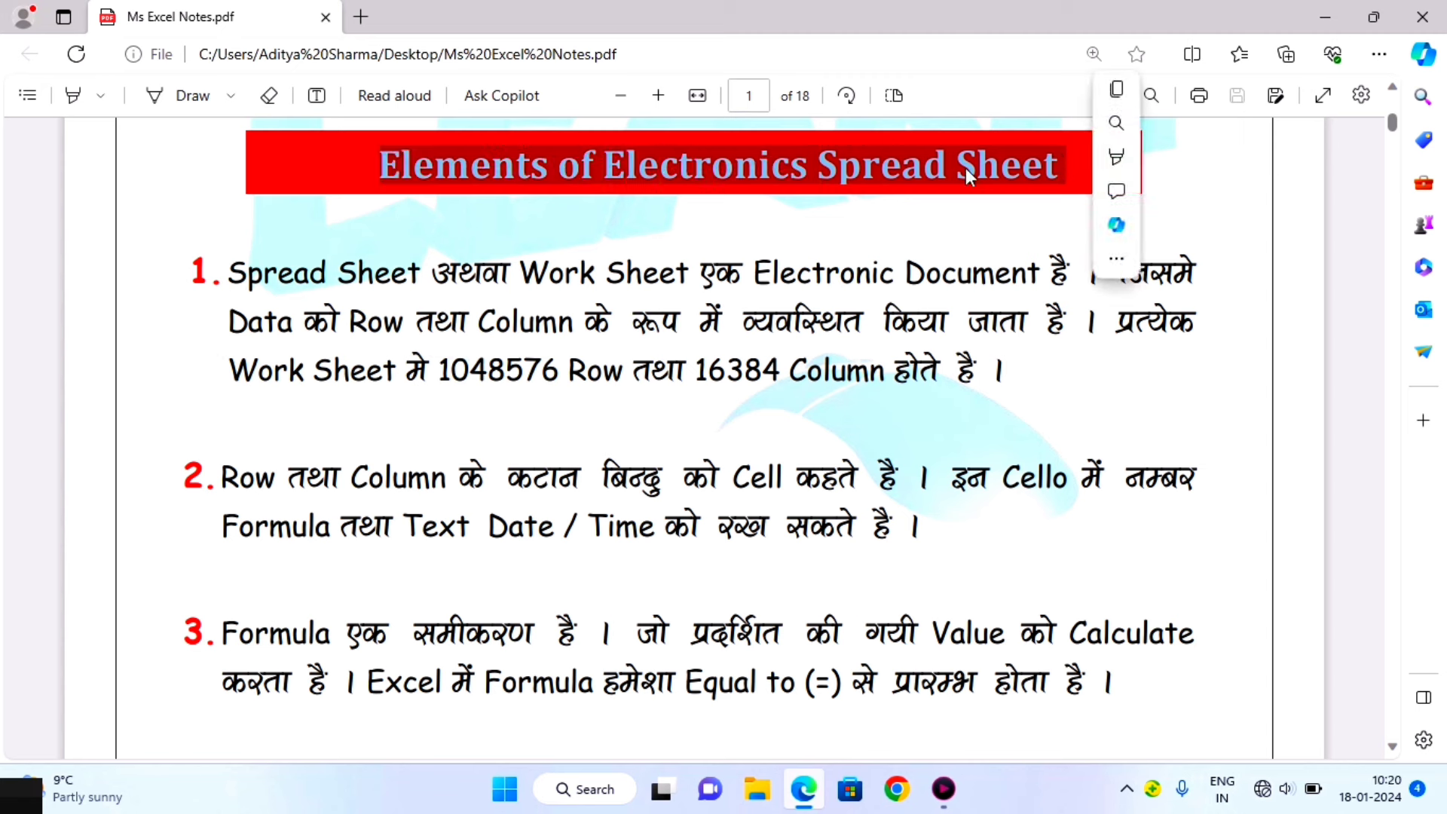
{"action": "left_click", "coordinate": [792, 200]}
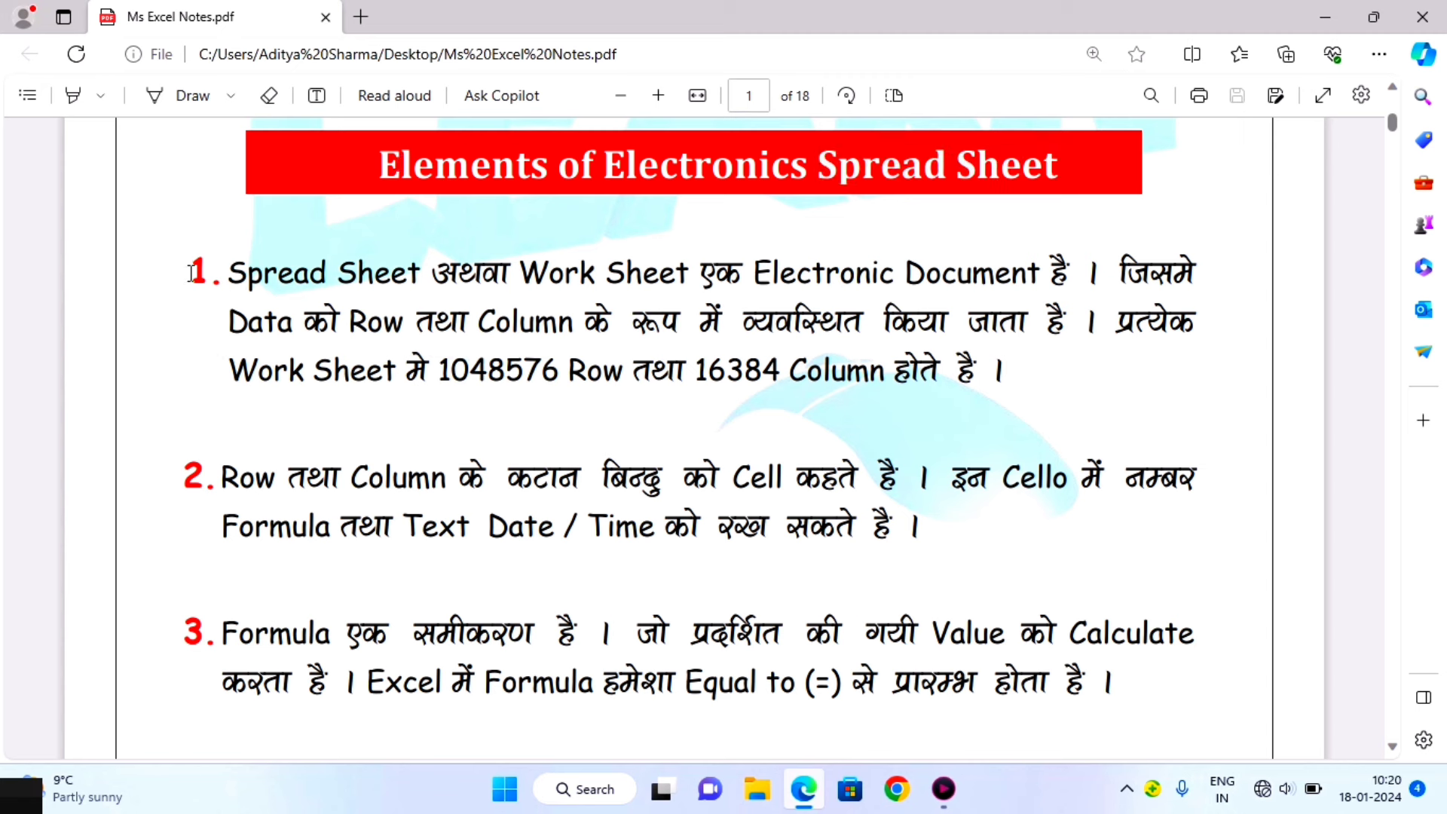
Step: Highlight point 1's lines about Spread Sheet, 1048576 rows and 16384 columns in yellow
{"action": "left_click_drag", "start_coordinate": [193, 270], "coordinate": [222, 270]}
{"action": "left_click", "coordinate": [237, 278]}
{"action": "left_click", "coordinate": [72, 95]}
{"action": "mouse_move", "coordinate": [228, 273]}
{"action": "left_mouse_down"}
{"action": "mouse_move", "coordinate": [425, 259]}
{"action": "mouse_move", "coordinate": [1097, 282]}
{"action": "left_mouse_up"}
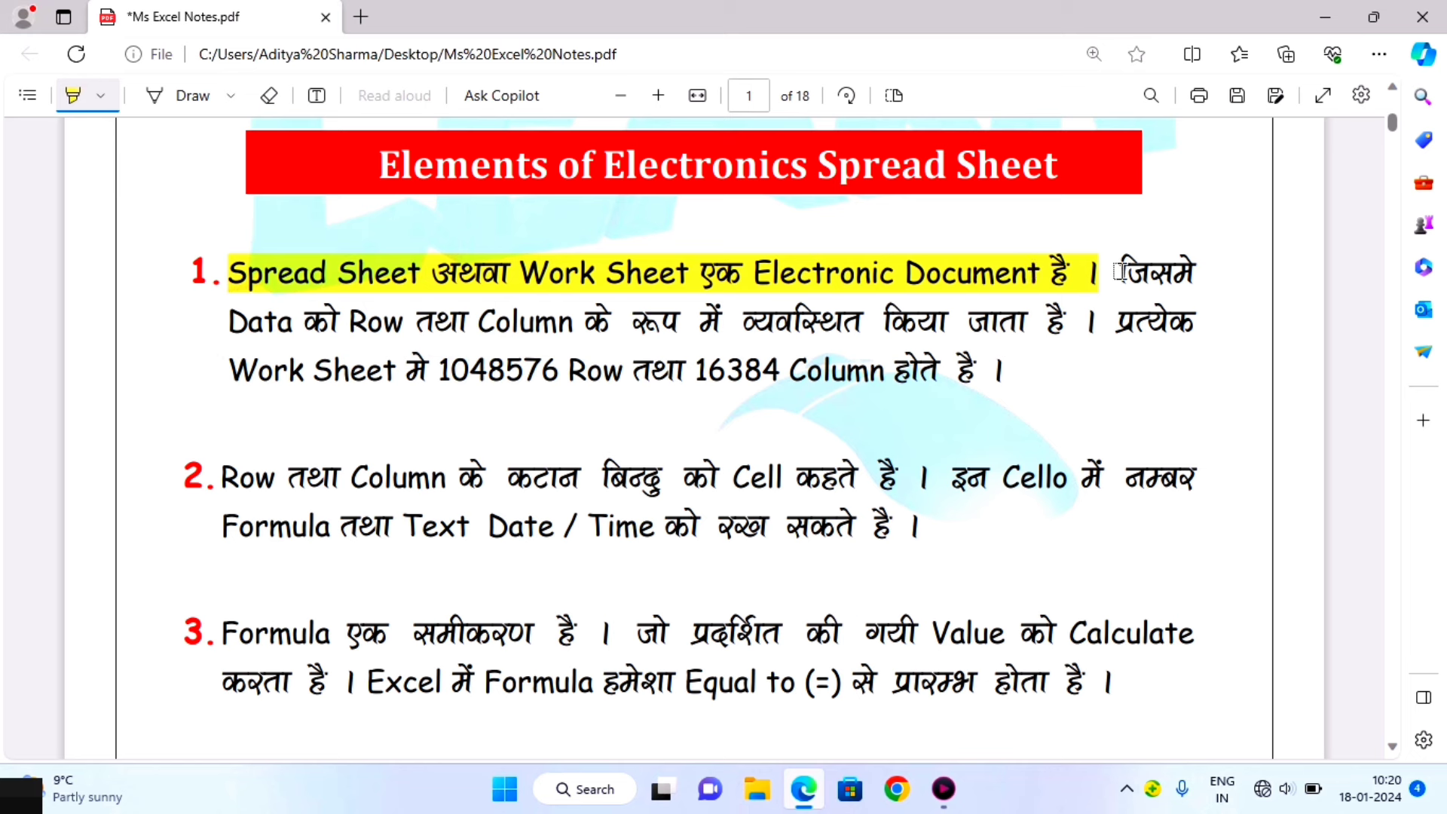
{"action": "mouse_move", "coordinate": [1121, 274]}
{"action": "left_mouse_down"}
{"action": "mouse_move", "coordinate": [1172, 277]}
{"action": "mouse_move", "coordinate": [317, 326]}
{"action": "mouse_move", "coordinate": [1087, 330]}
{"action": "left_mouse_up"}
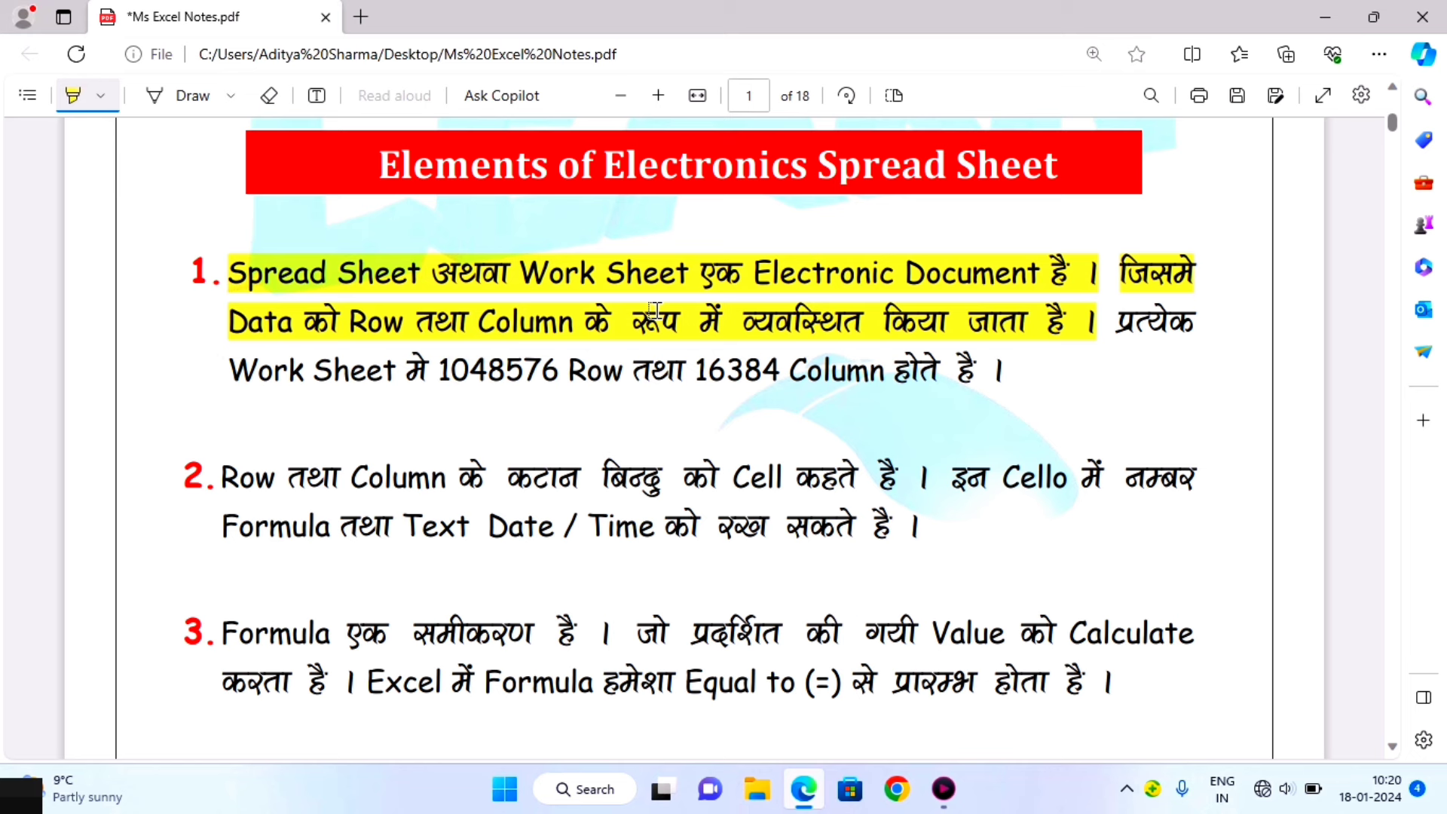
{"action": "left_click_drag", "start_coordinate": [1121, 332], "coordinate": [1192, 336]}
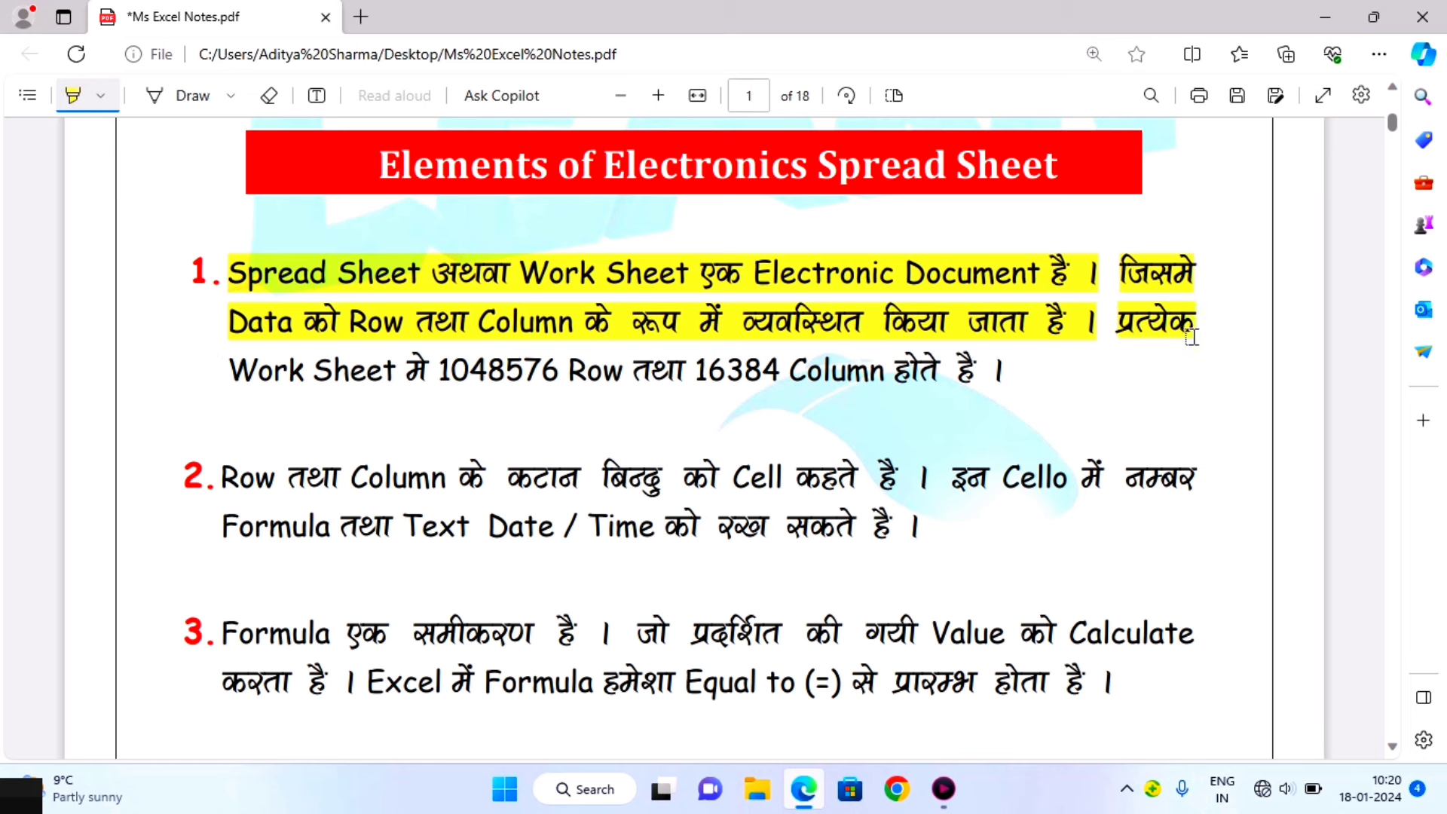
{"action": "left_click_drag", "start_coordinate": [229, 370], "coordinate": [1000, 373]}
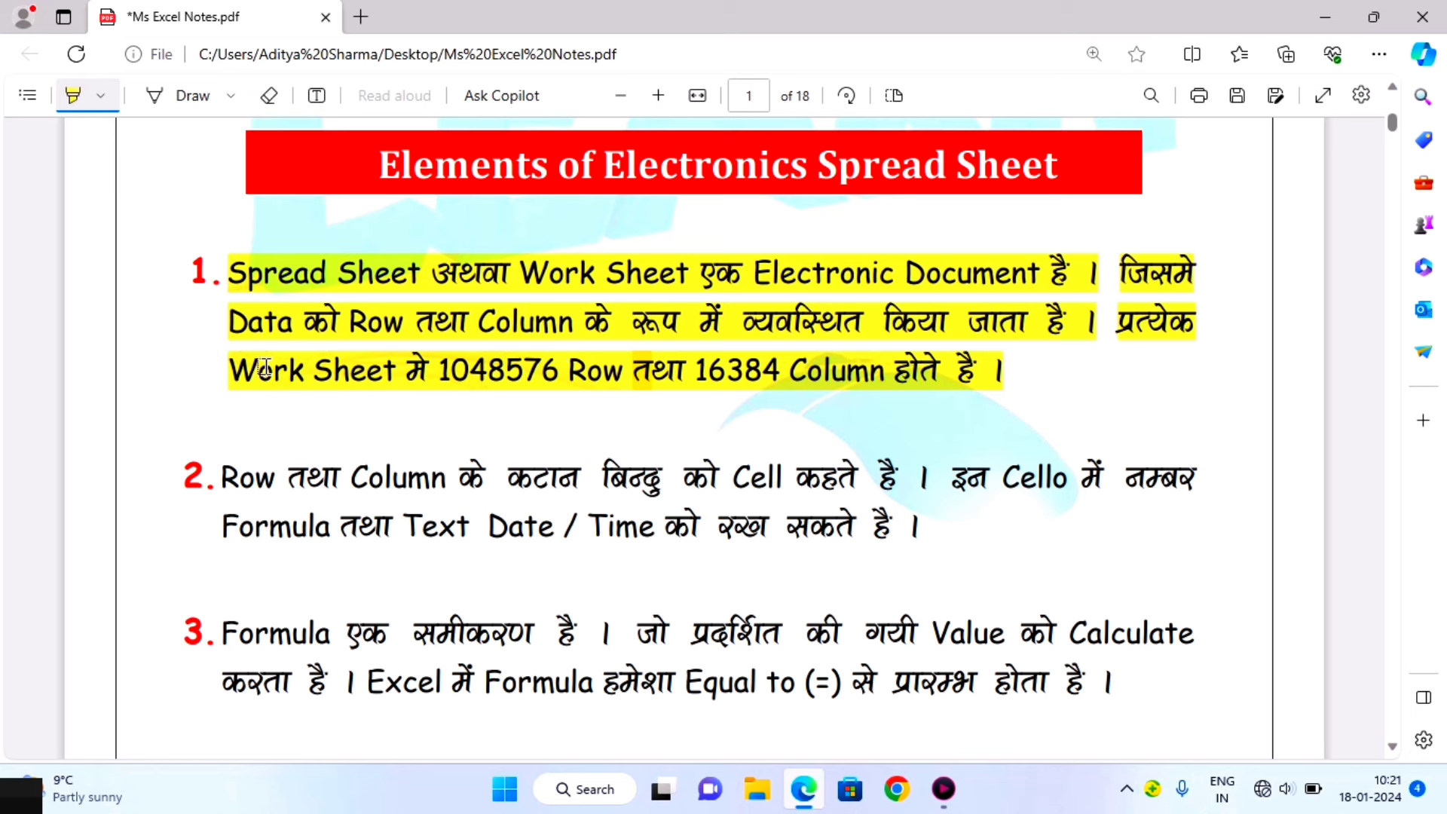
Step: Extend the line-two highlight past प्रत्येक and darken the highlight on point 1's third line
{"action": "left_click_drag", "start_coordinate": [1115, 321], "coordinate": [1213, 320]}
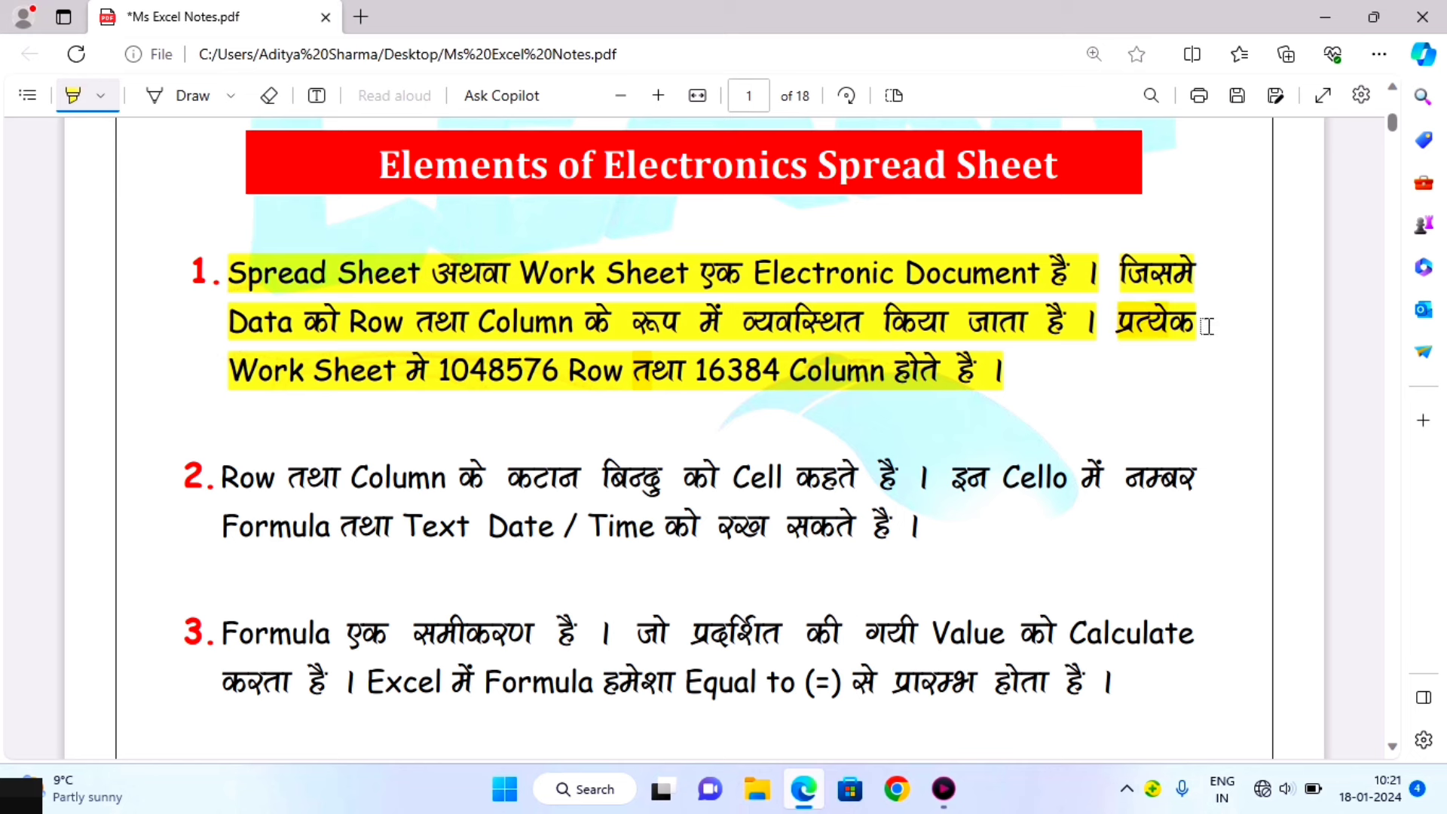
{"action": "left_click_drag", "start_coordinate": [320, 365], "coordinate": [999, 372]}
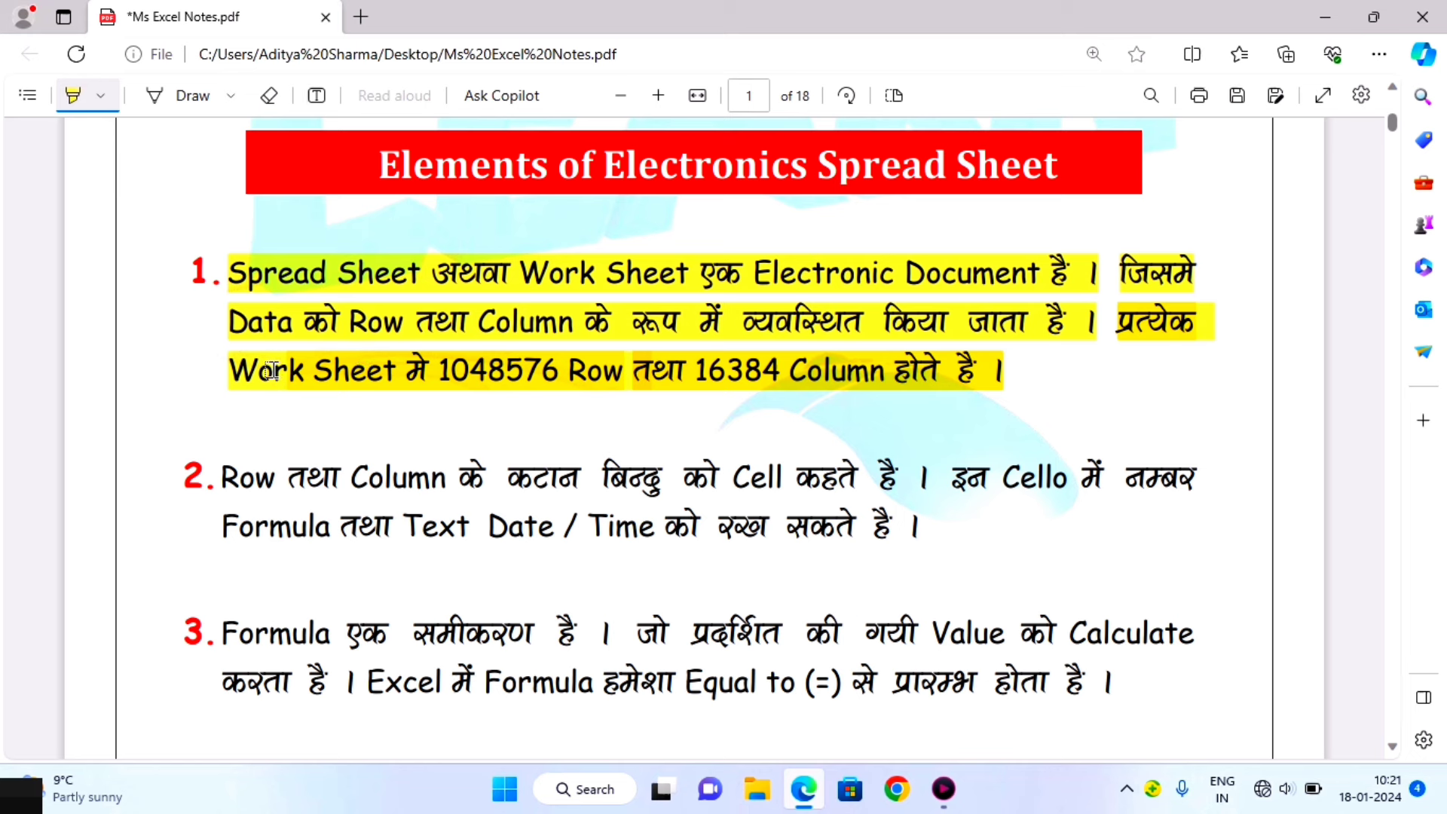
{"action": "left_click_drag", "start_coordinate": [231, 370], "coordinate": [572, 372]}
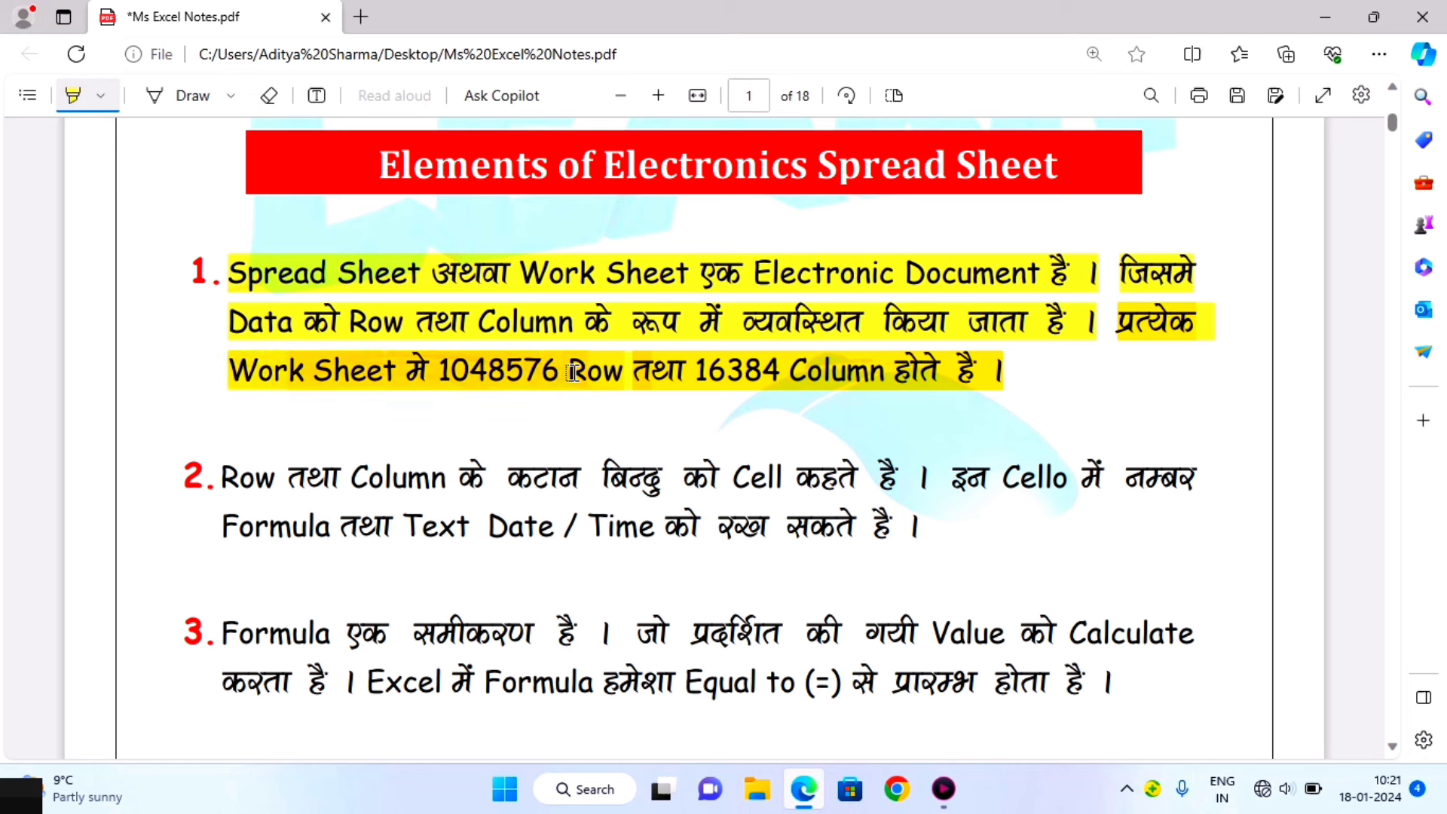
{"action": "mouse_move", "coordinate": [572, 372]}
{"action": "left_mouse_down"}
{"action": "mouse_move", "coordinate": [1032, 380]}
{"action": "mouse_move", "coordinate": [998, 366]}
{"action": "left_mouse_up"}
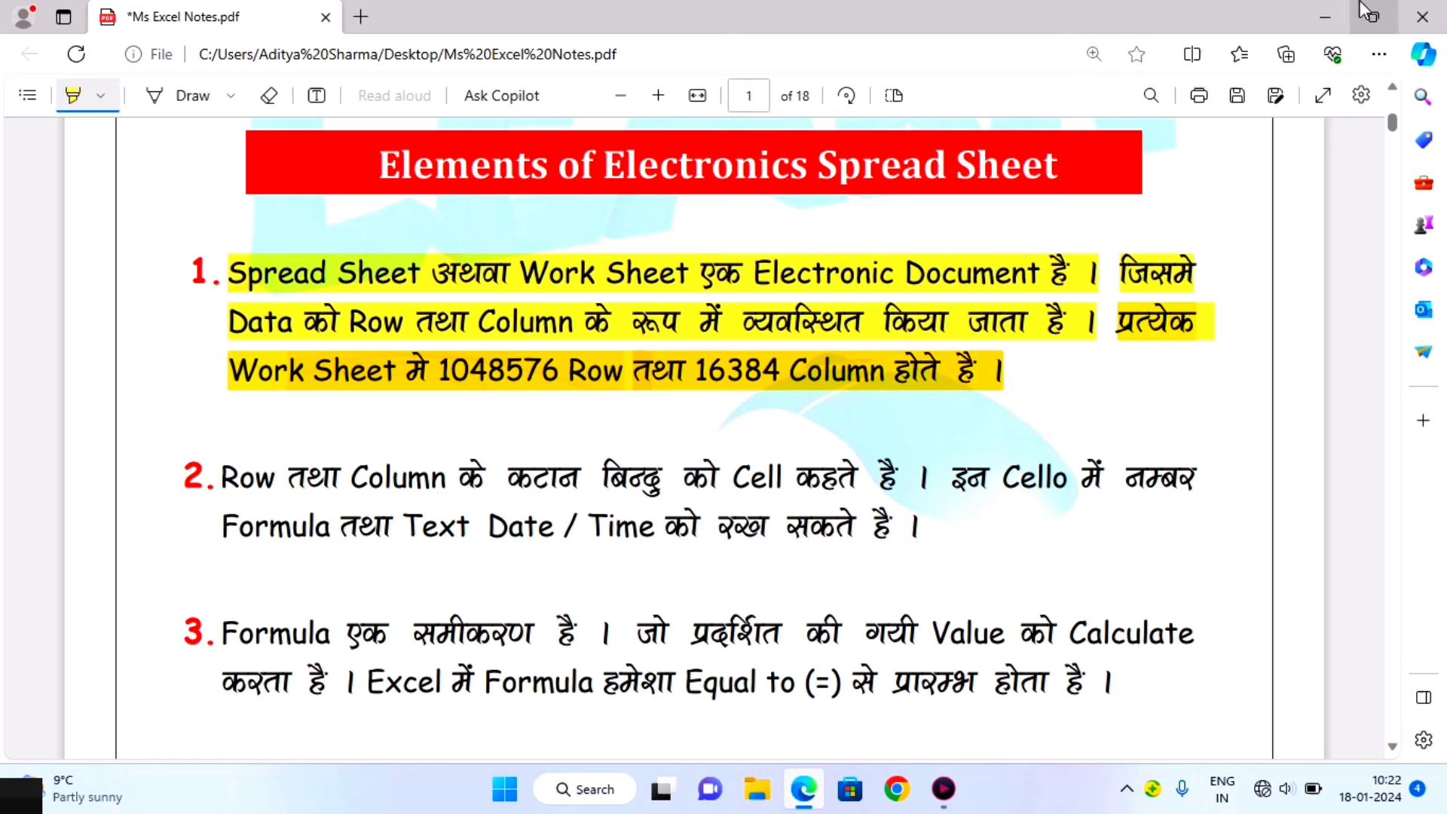
Step: Launch Microsoft Excel 2010 from the Start menu by searching 'excel', opening a blank Book1
{"action": "left_click", "coordinate": [1317, 7]}
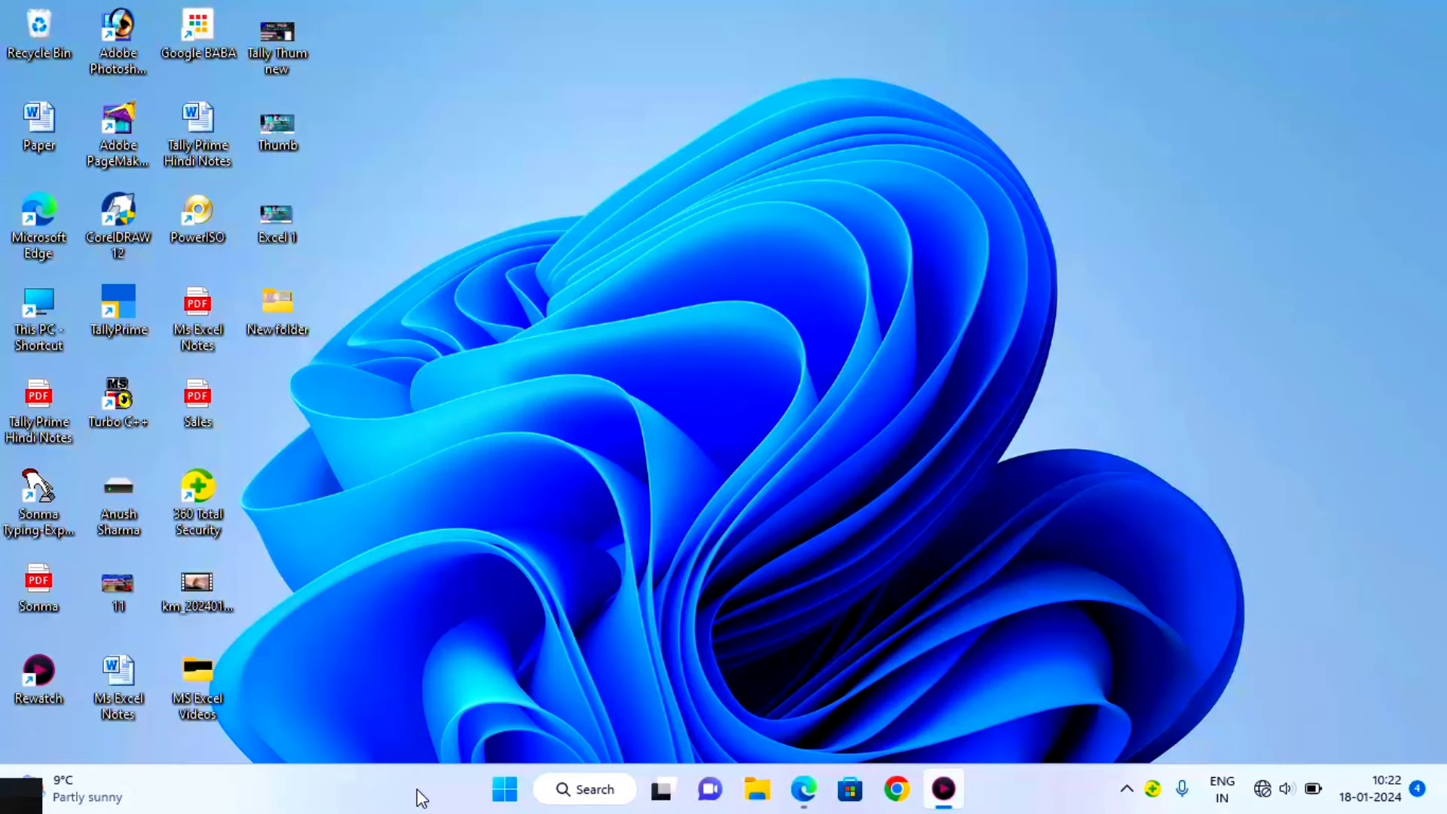
{"action": "left_click", "coordinate": [497, 795]}
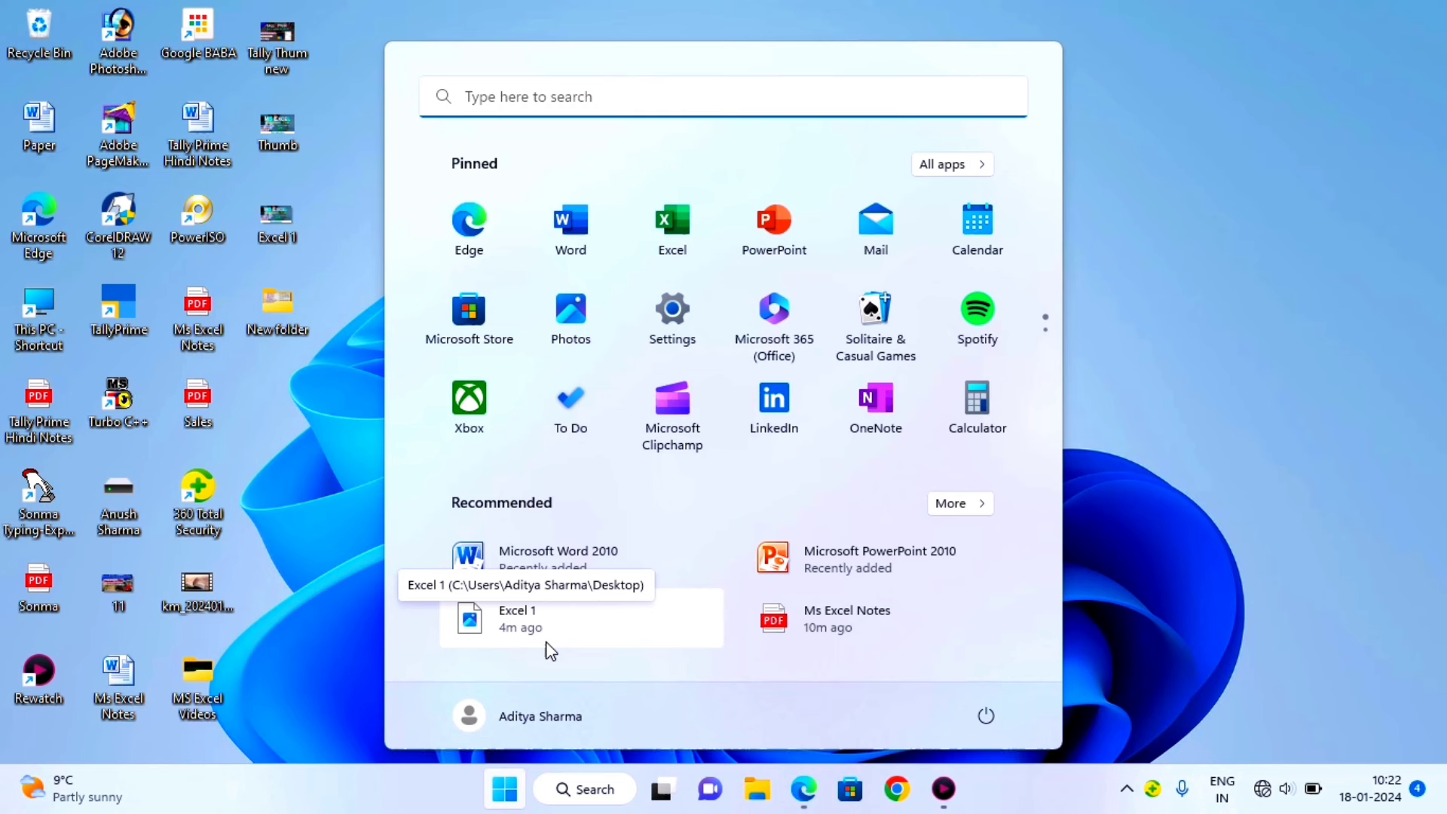
{"action": "type", "text": "excel"}
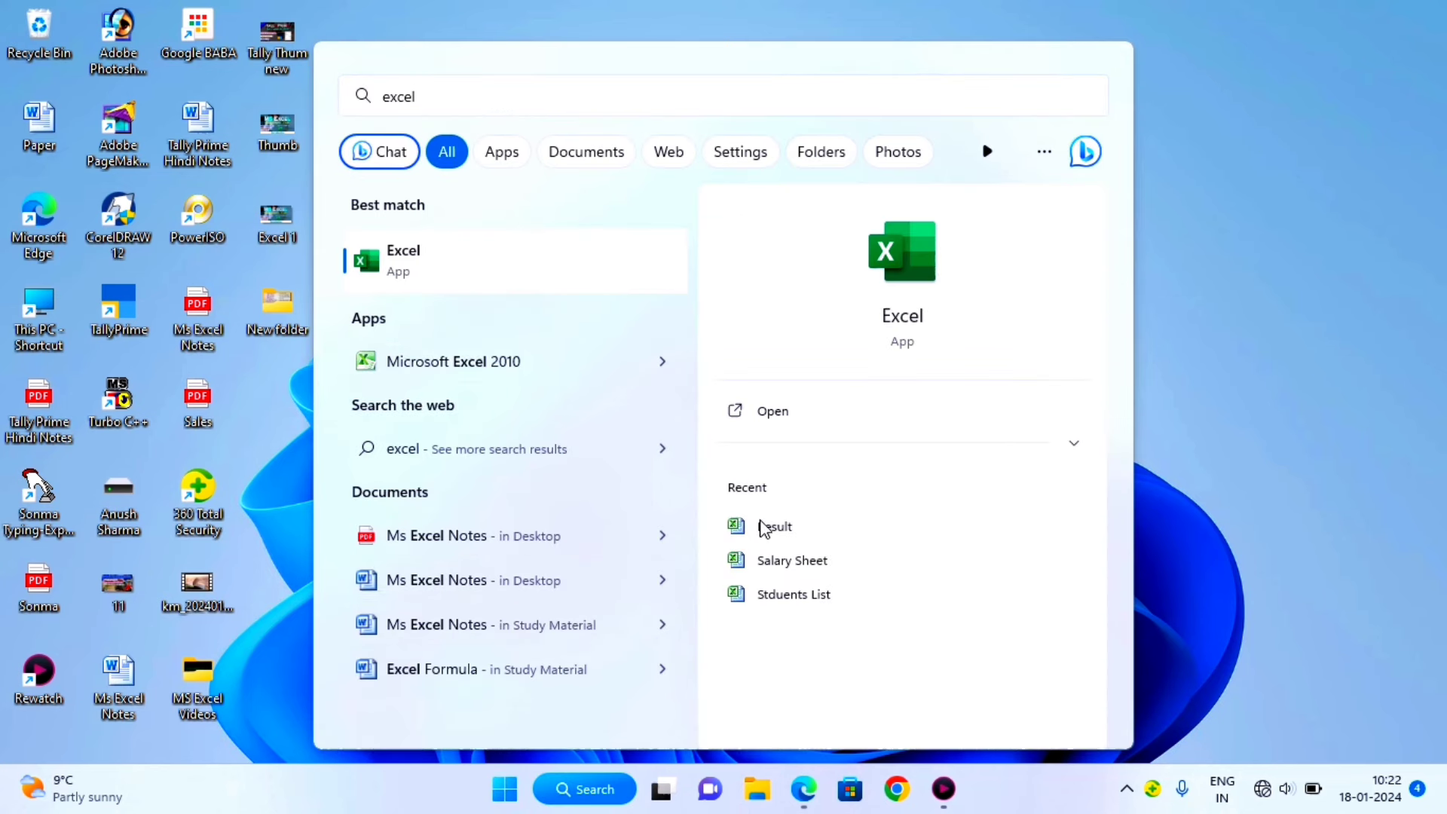
{"action": "left_click", "coordinate": [530, 362]}
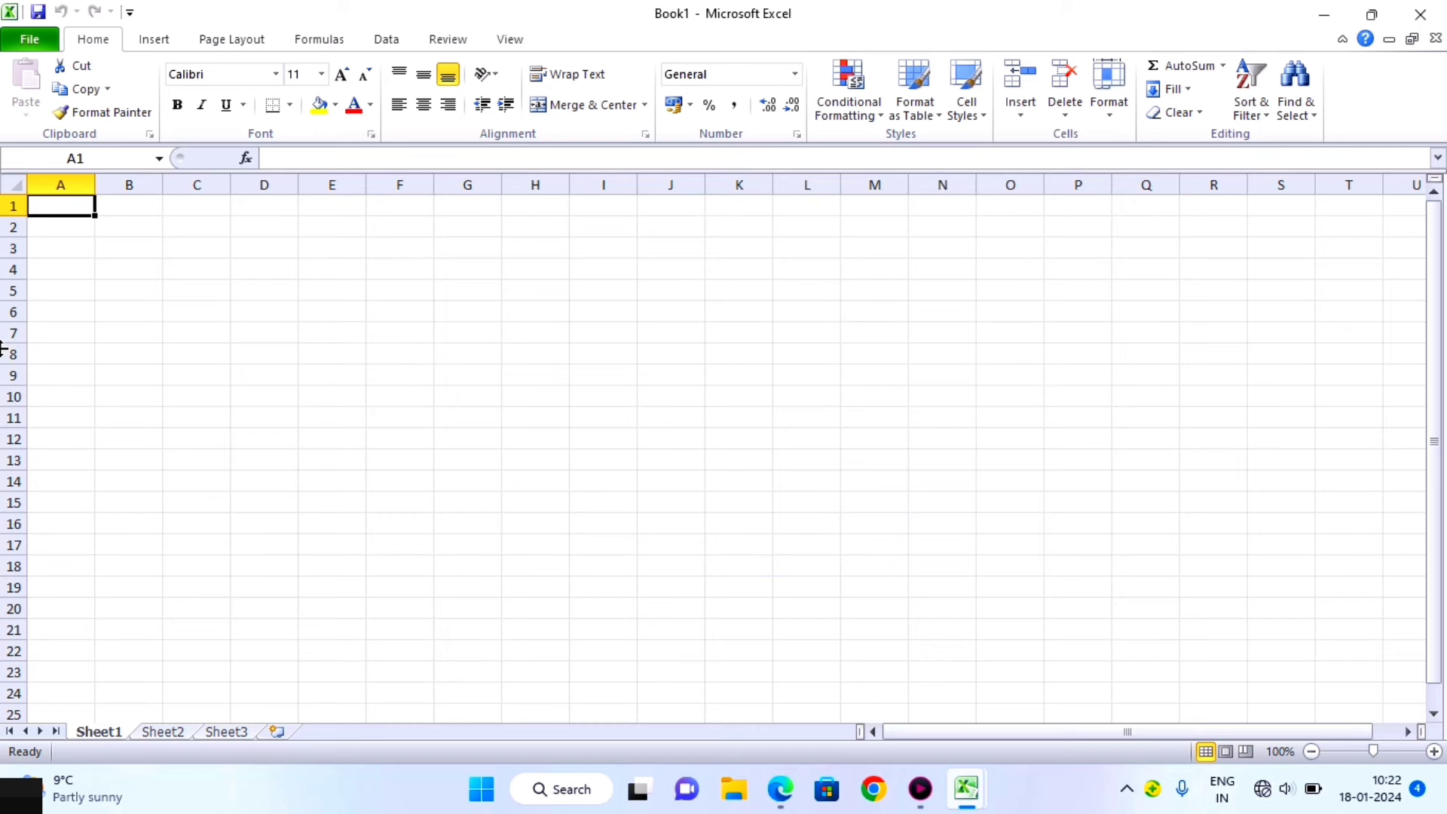
{"action": "key", "text": "alt+Tab"}
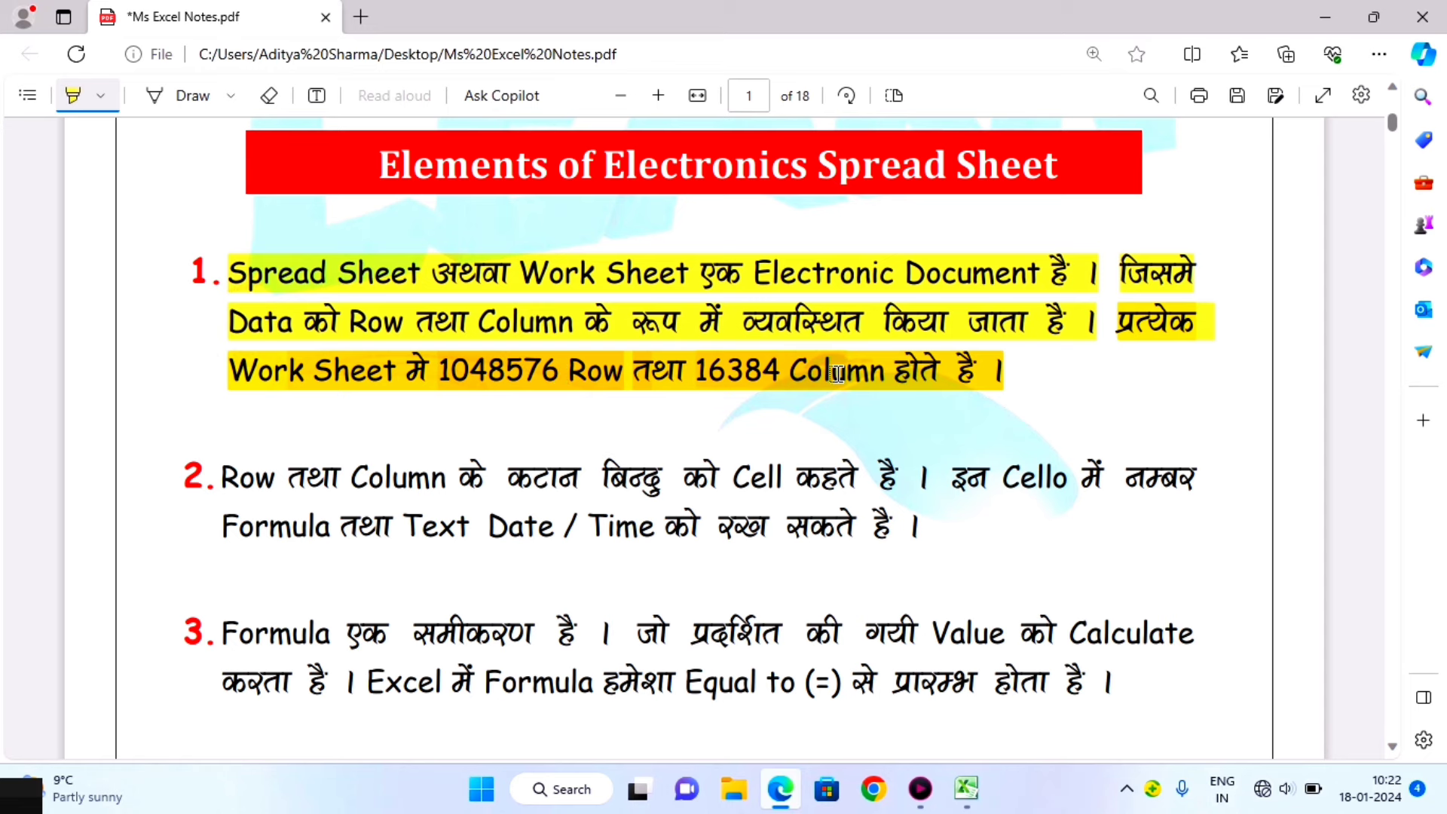
{"action": "key", "text": "alt+Tab"}
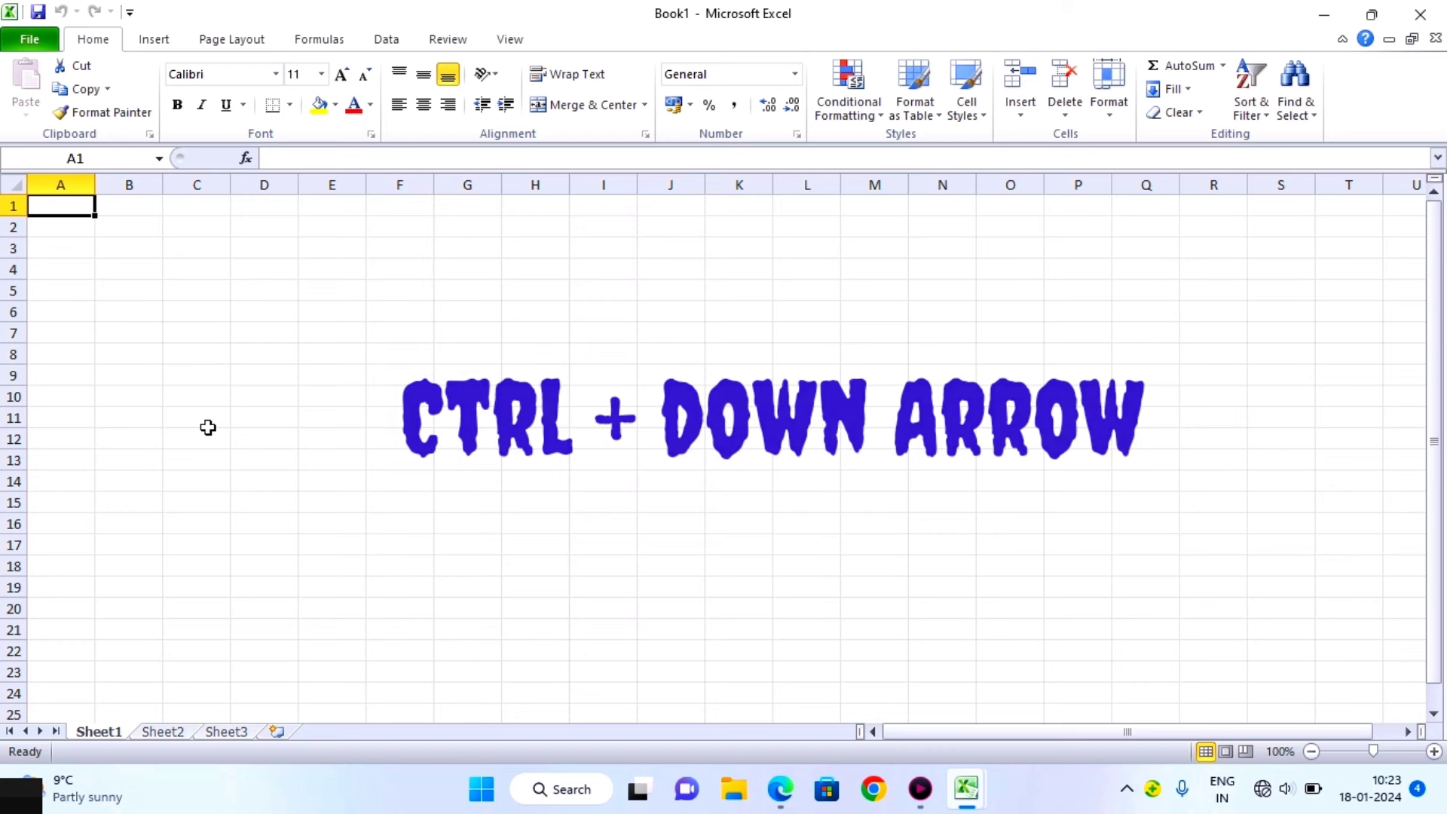
Step: Jump to Excel's last row 1048576 and back to A1, then return to the notes PDF
{"action": "key", "text": "ctrl+Down"}
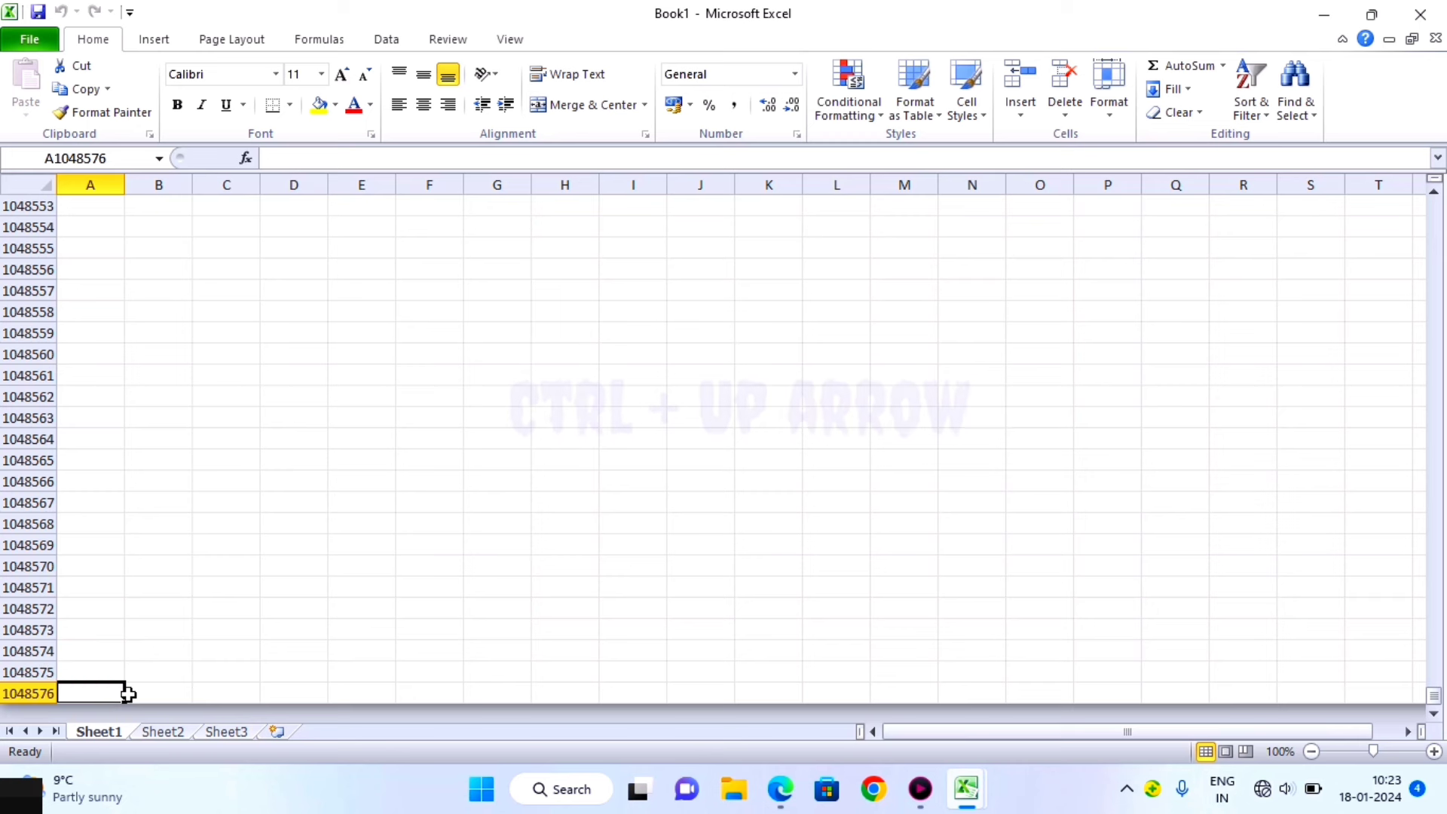
{"action": "key", "text": "ctrl+Up"}
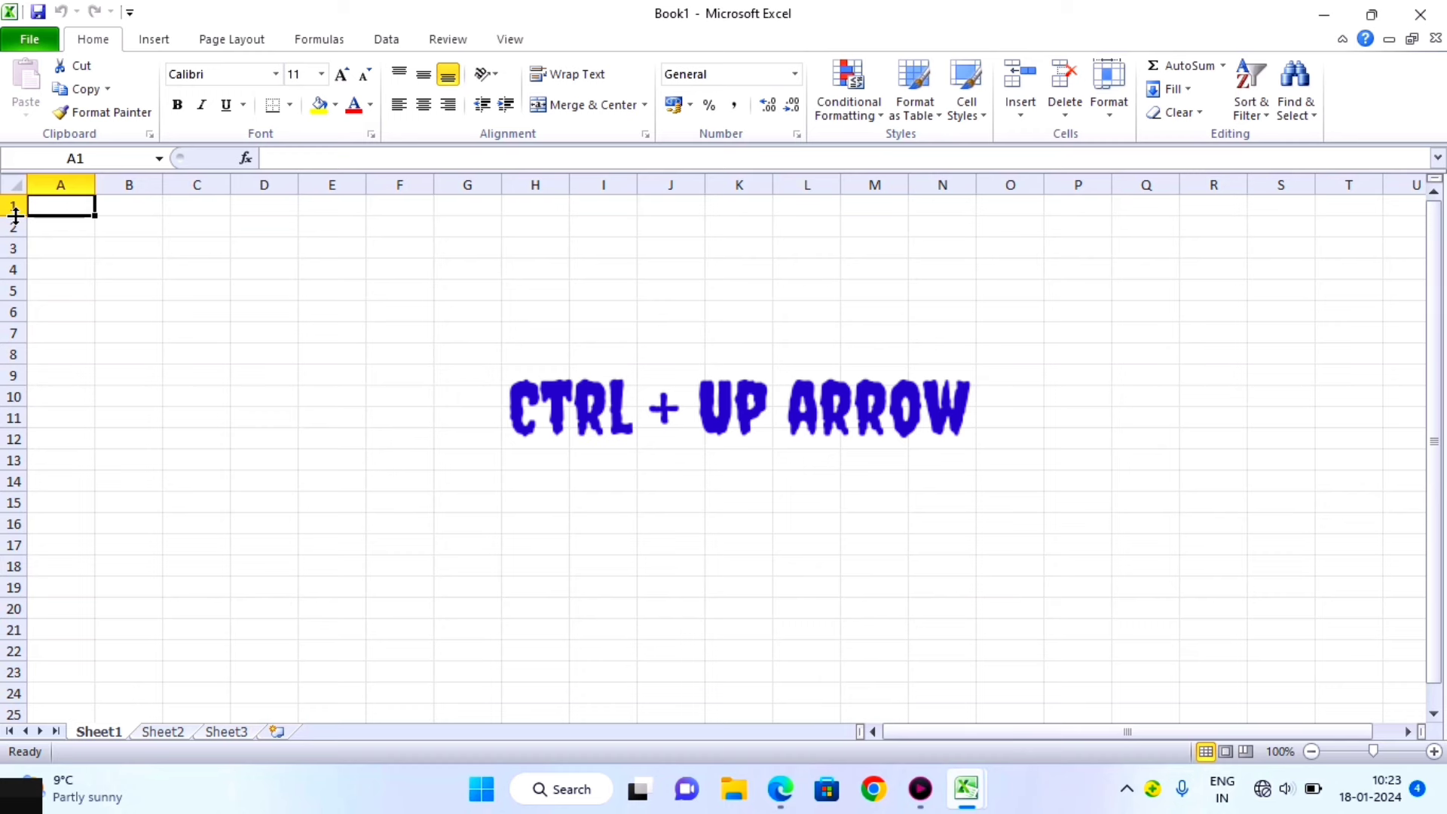
{"action": "key", "text": "alt+Tab"}
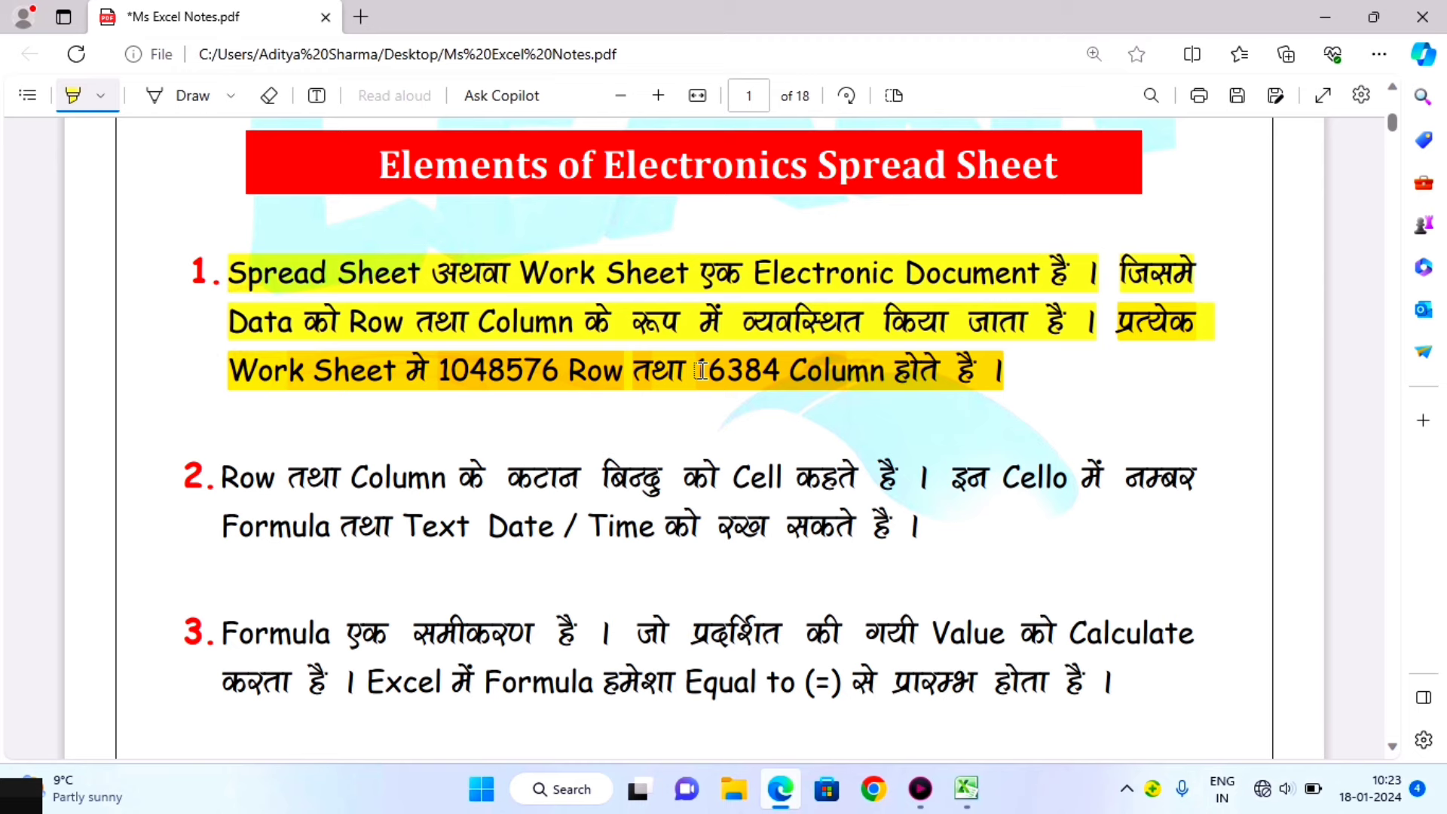
Step: In Excel, jump to the last column XFD and back to A1, then return to the PDF
{"action": "key", "text": "alt+Tab"}
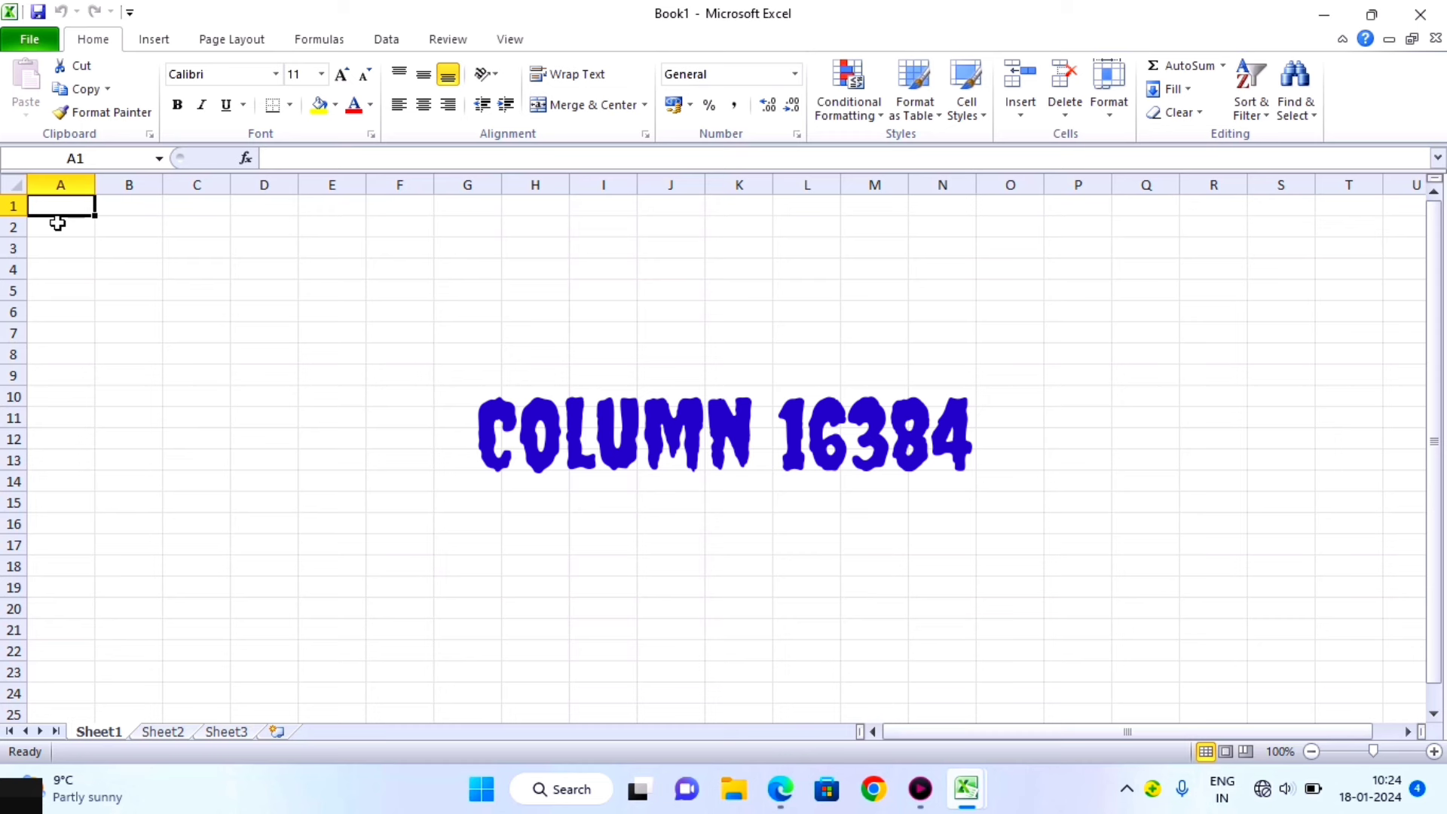
{"action": "key", "text": "ctrl+Right"}
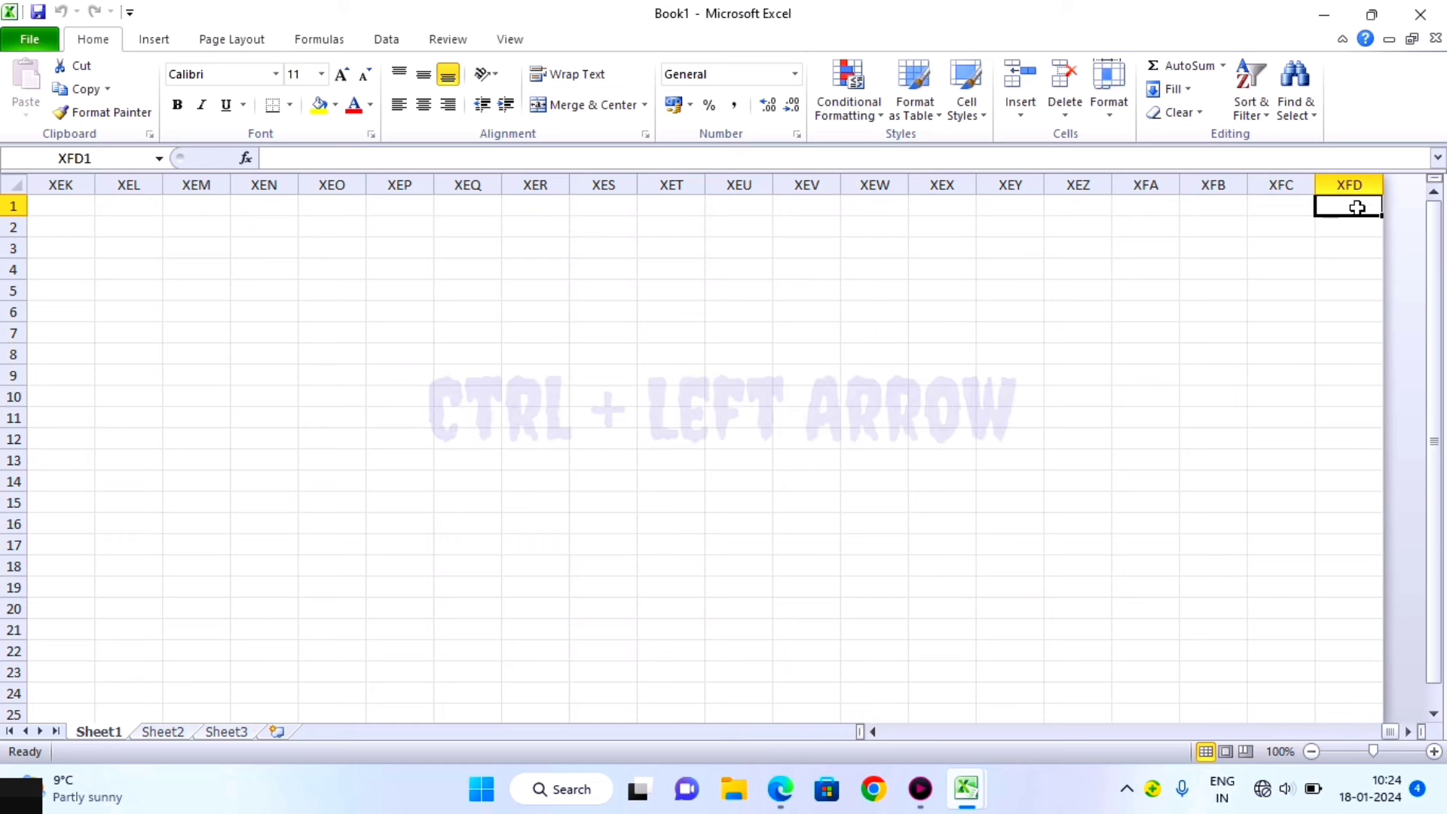
{"action": "key", "text": "ctrl+Left"}
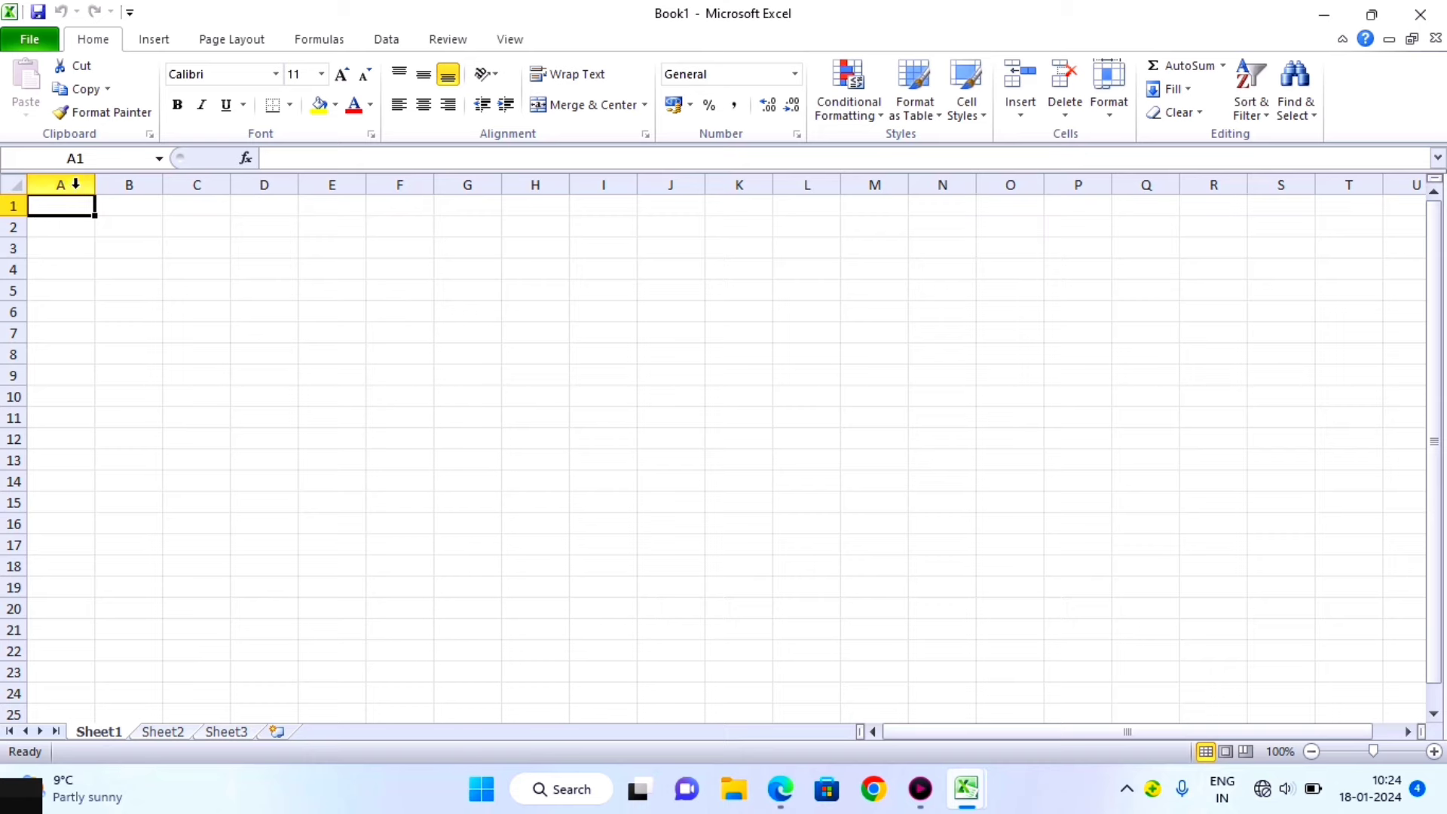
{"action": "key", "text": "alt+Tab"}
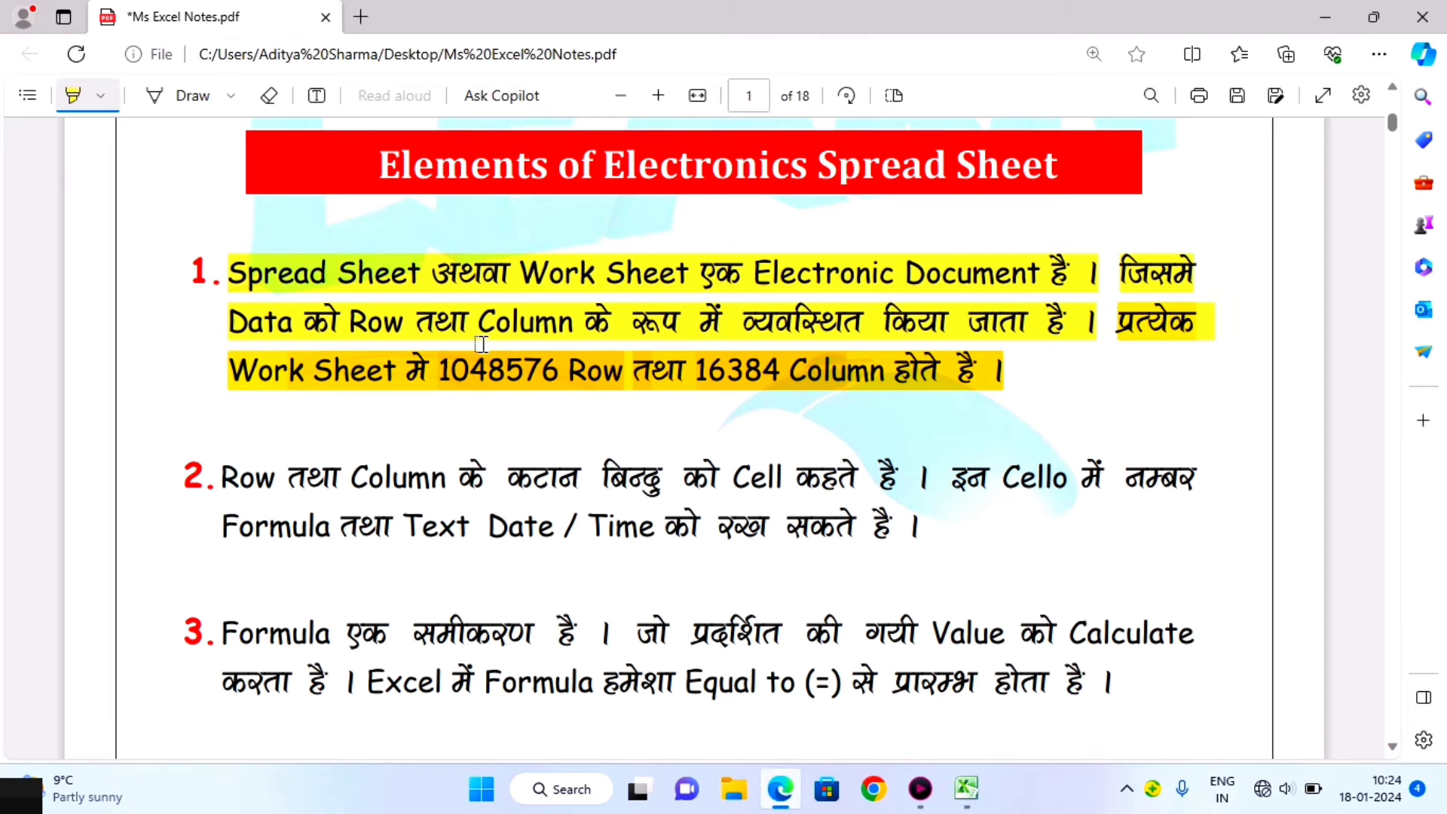
Step: Highlight the remaining words of point 1's first and second lines in yellow
{"action": "left_click_drag", "start_coordinate": [1121, 272], "coordinate": [1197, 272]}
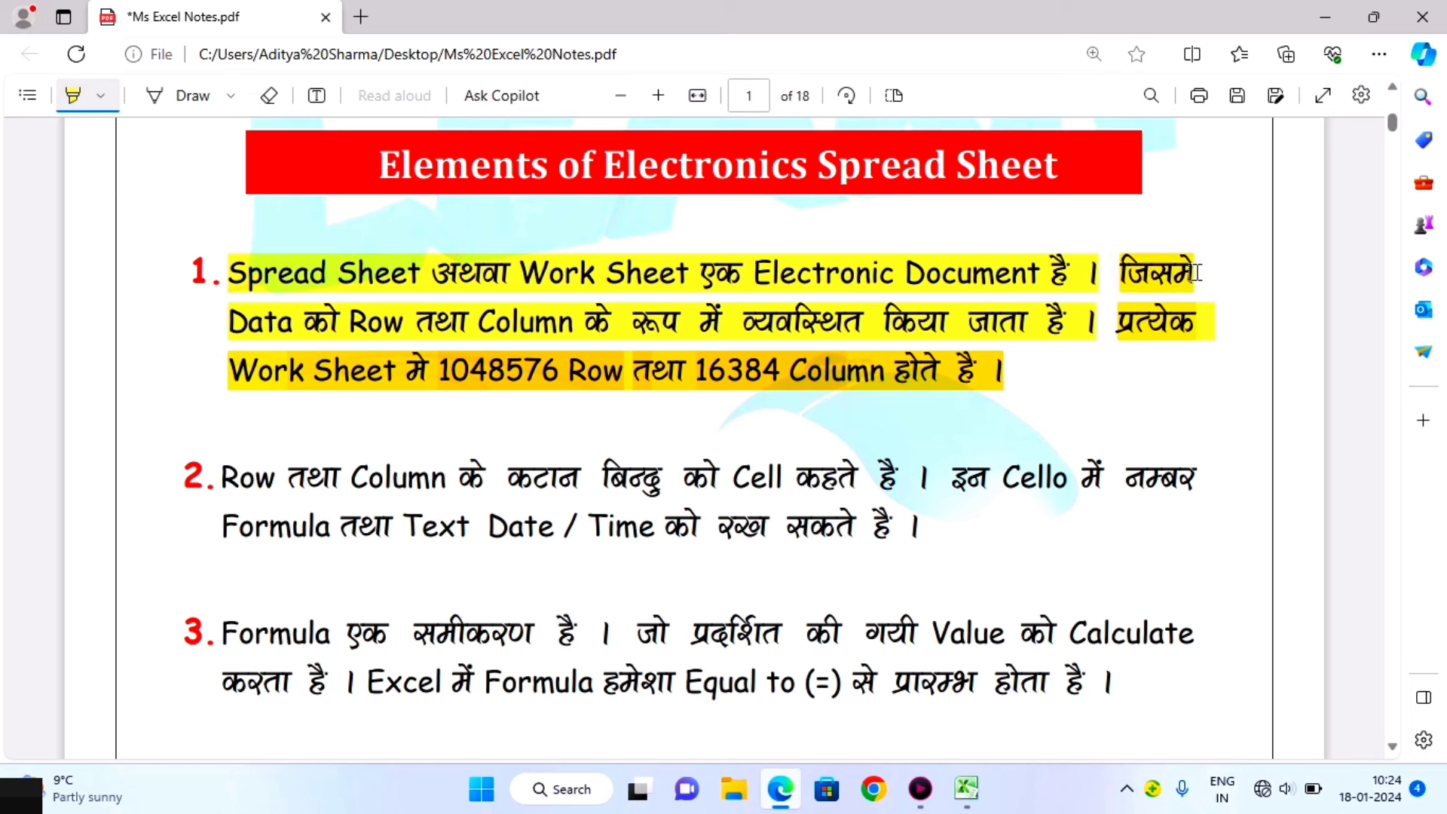
{"action": "left_click_drag", "start_coordinate": [228, 324], "coordinate": [1087, 326]}
{"action": "key", "text": "alt+Tab"}
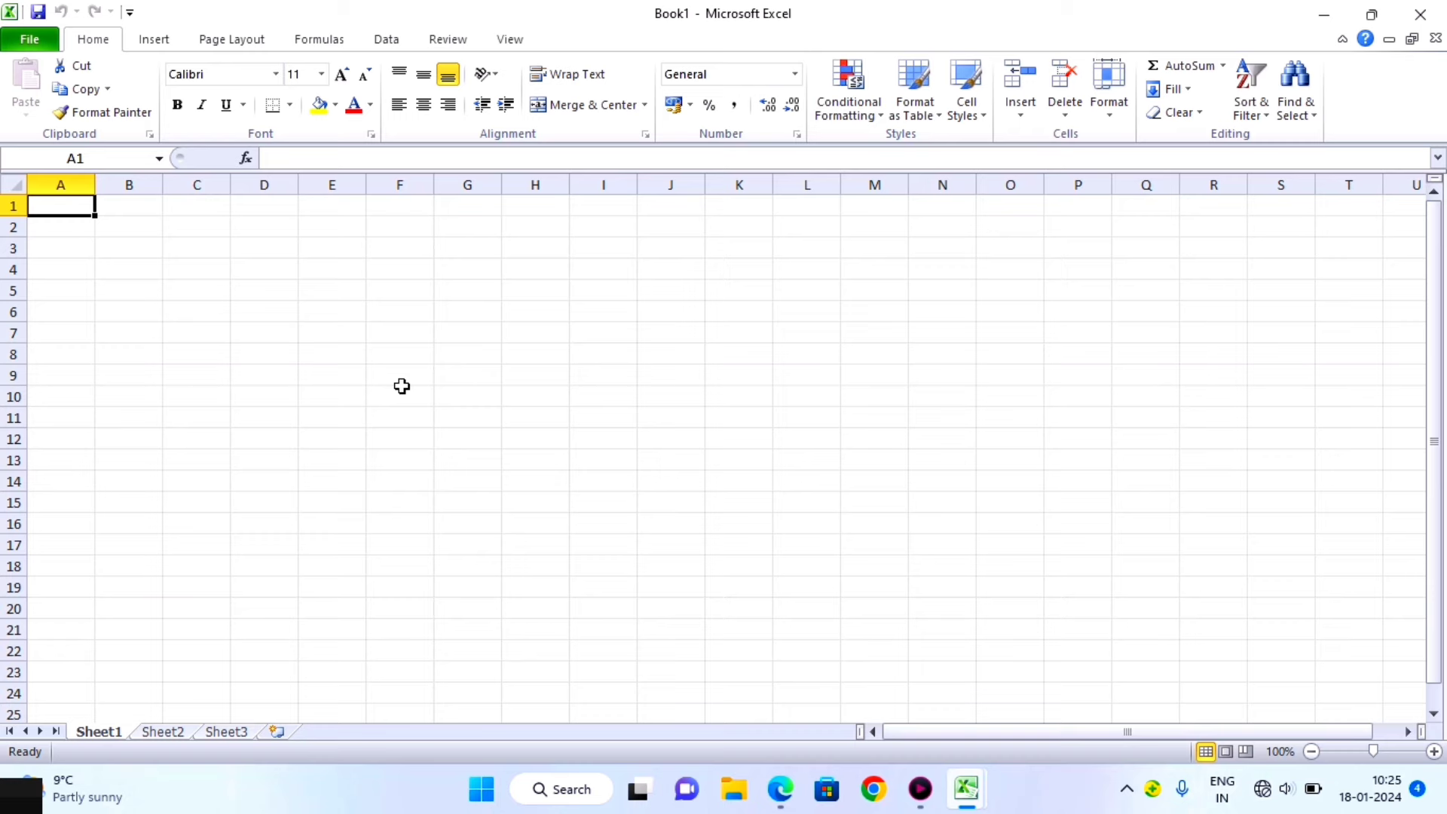
Step: Highlight point 2's first sentence defining a Cell in yellow, then return to Excel
{"action": "key", "text": "alt+Tab"}
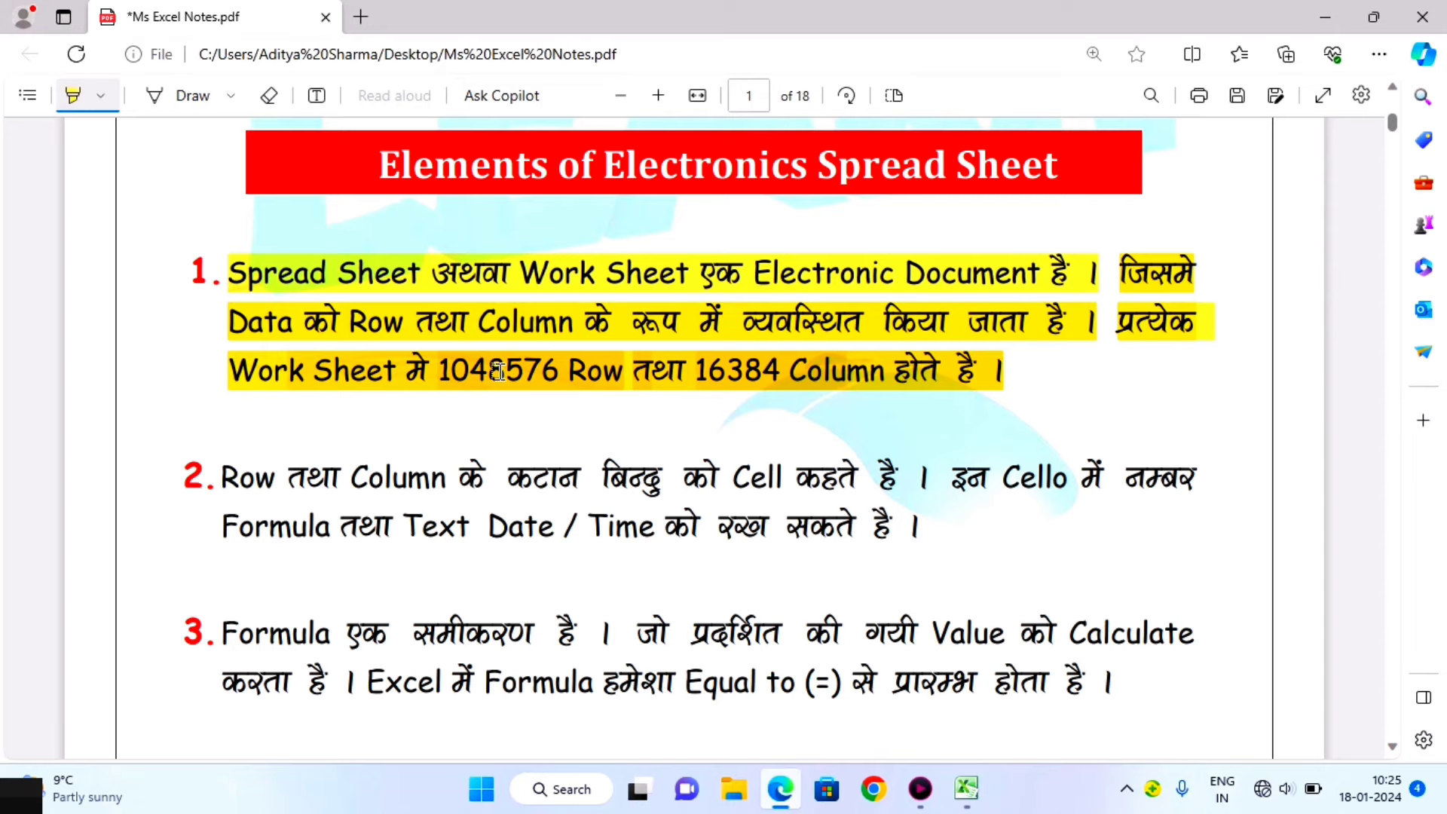
{"action": "scroll", "coordinate": [409, 454], "scroll_direction": "down", "scroll_amount": 2}
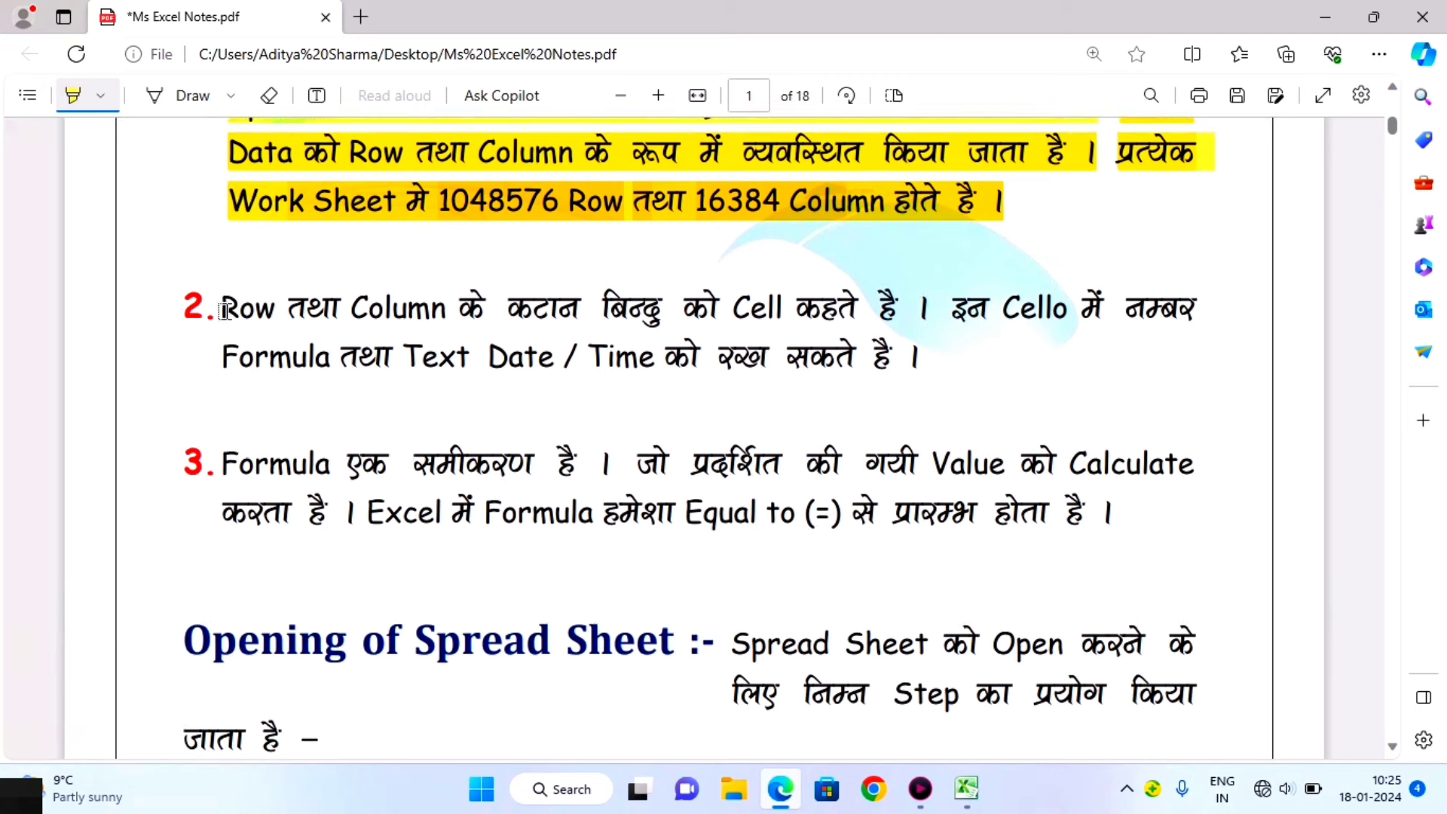
{"action": "left_click_drag", "start_coordinate": [221, 307], "coordinate": [931, 320]}
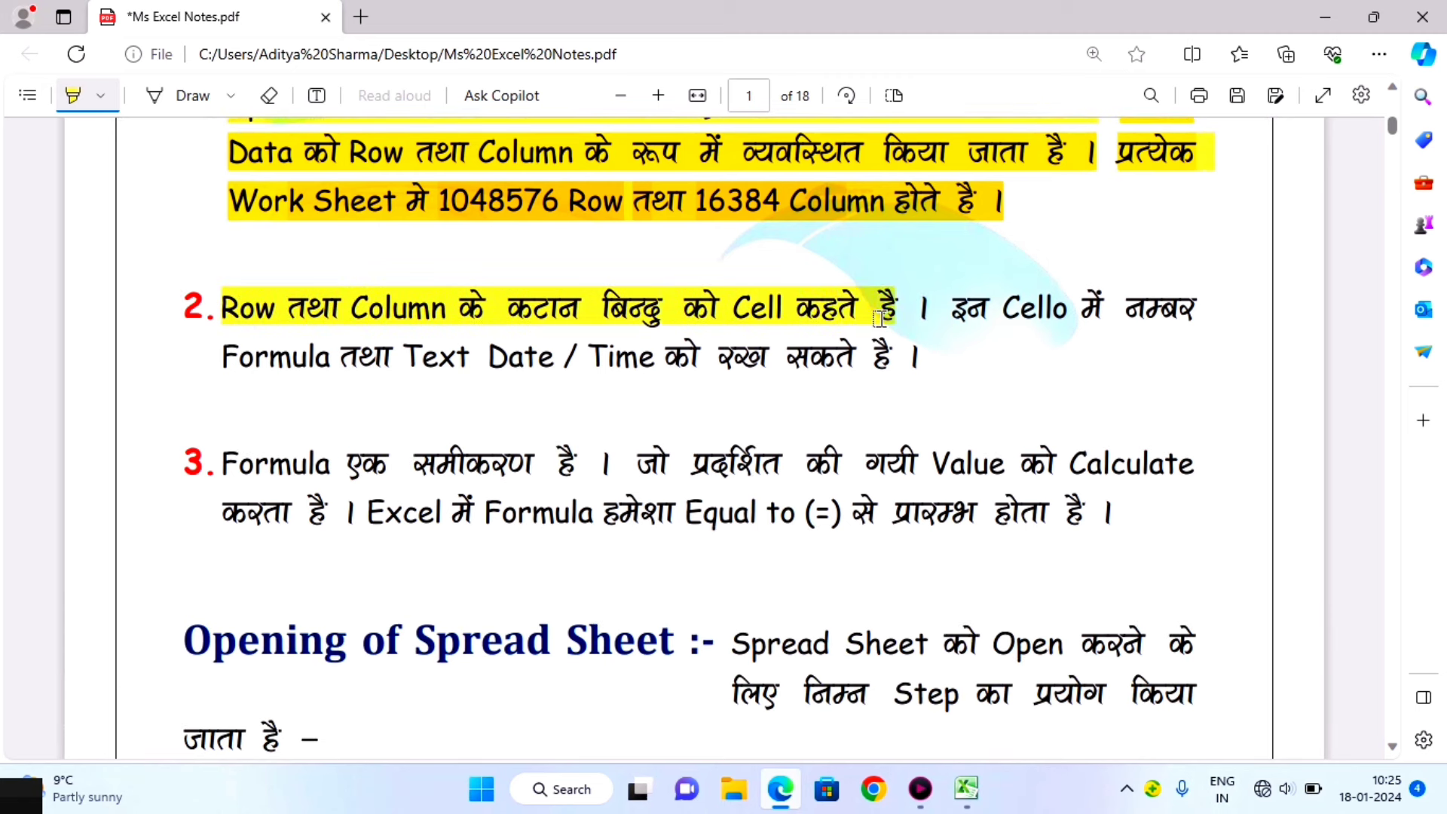
{"action": "left_click_drag", "start_coordinate": [932, 320], "coordinate": [932, 320]}
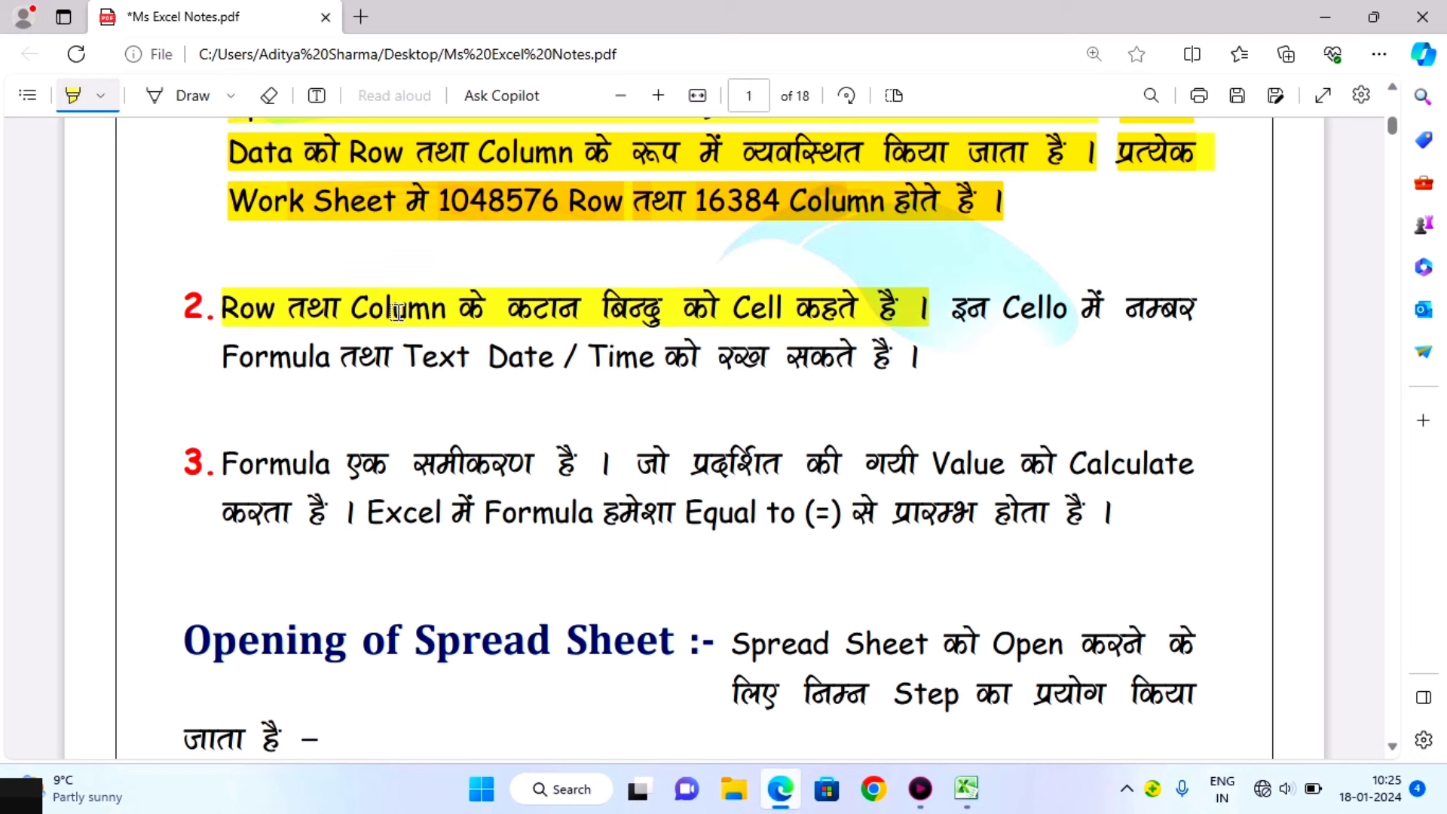
{"action": "key", "text": "alt+Tab"}
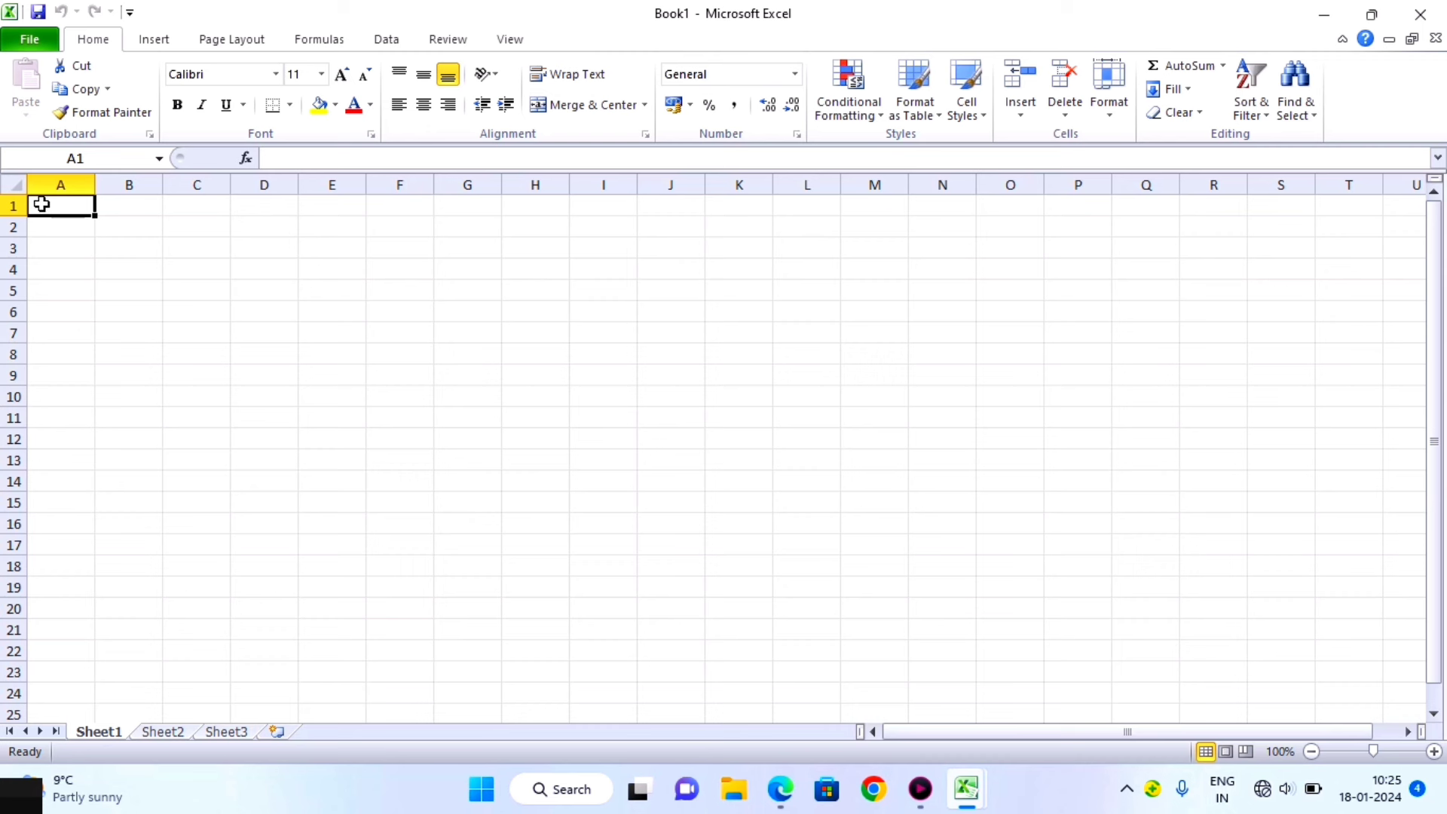
{"action": "left_click", "coordinate": [183, 226]}
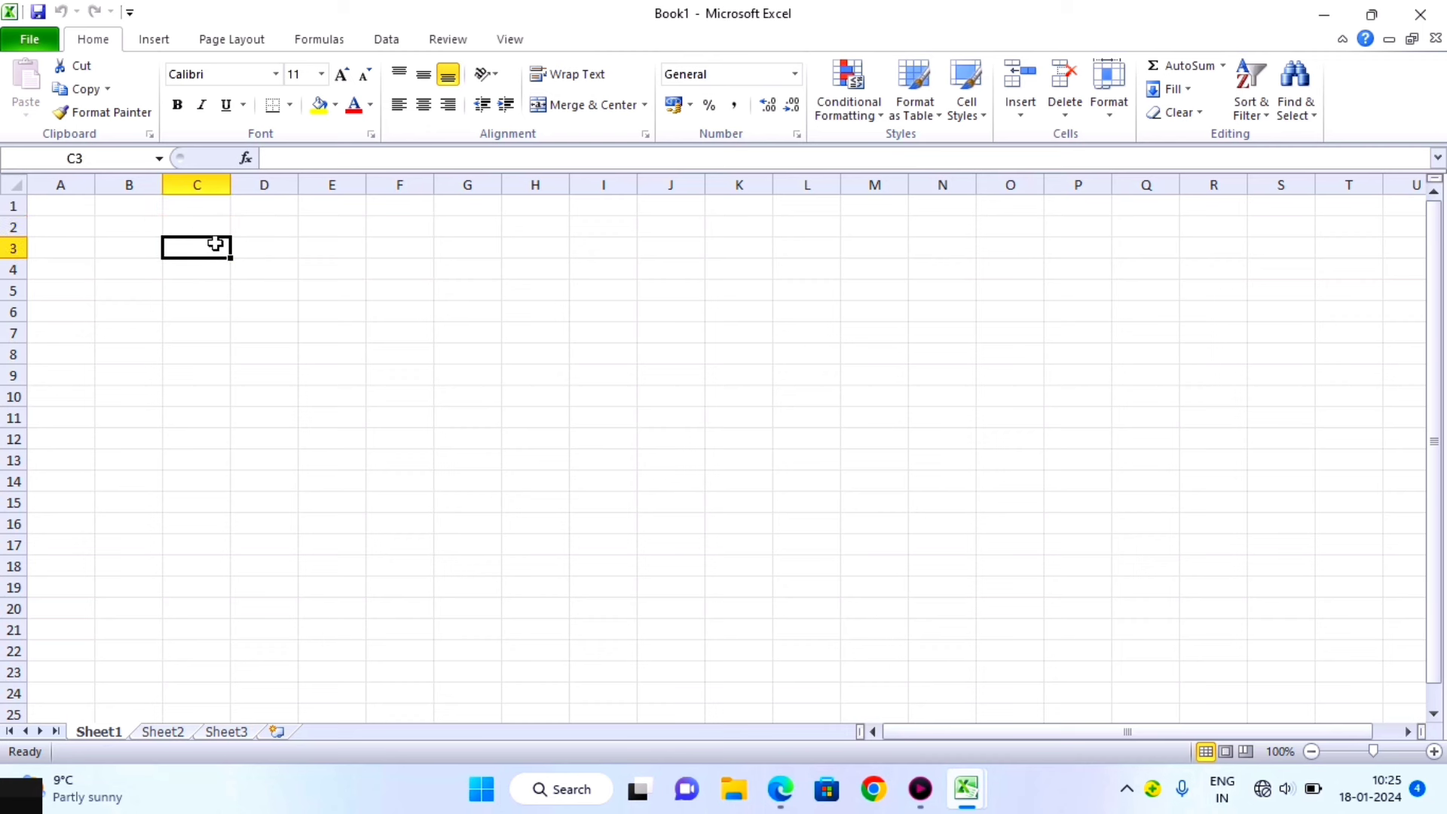
{"action": "left_click", "coordinate": [241, 227]}
{"action": "left_click", "coordinate": [197, 223]}
{"action": "left_click", "coordinate": [237, 230]}
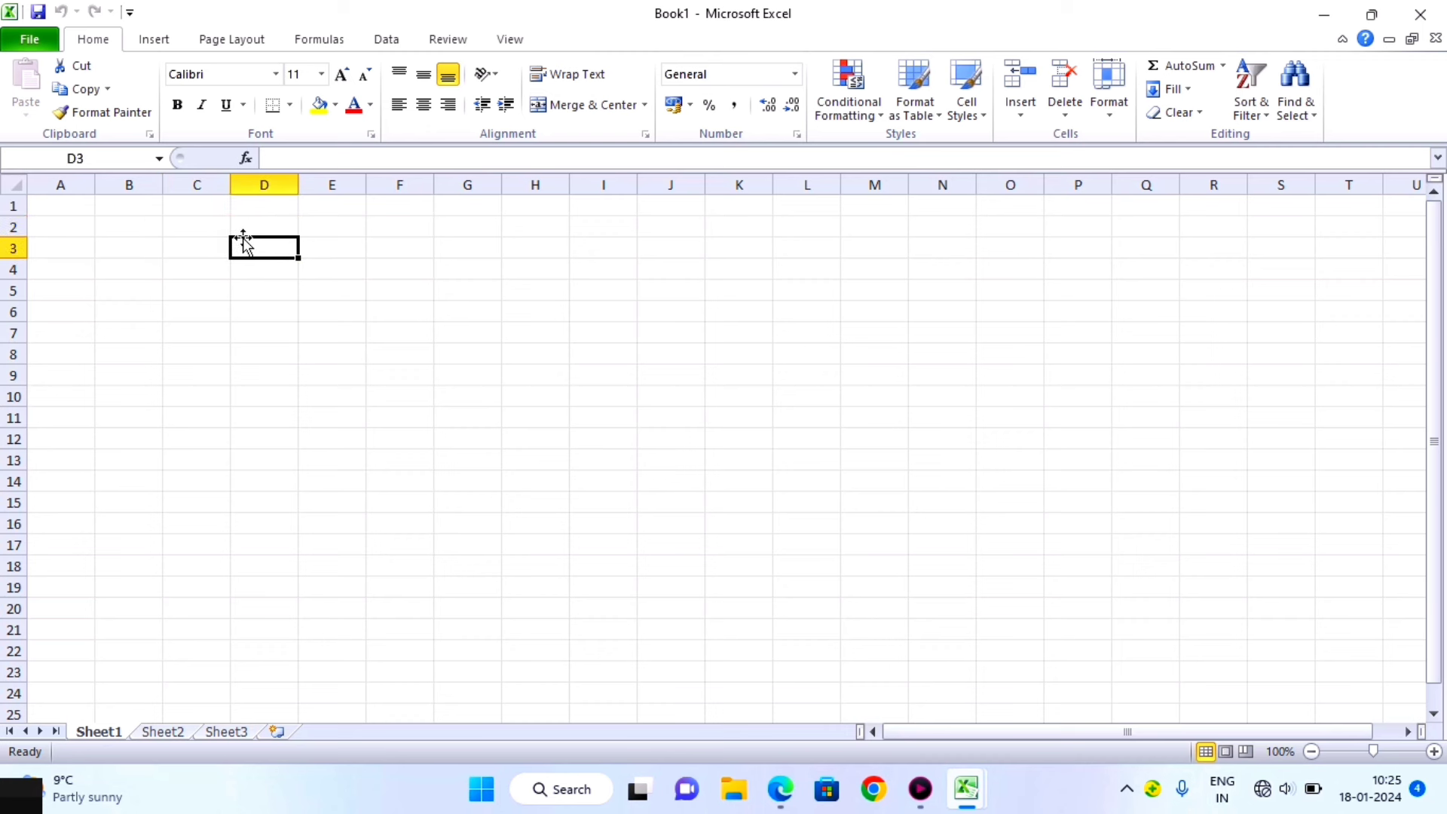
{"action": "left_click", "coordinate": [207, 223]}
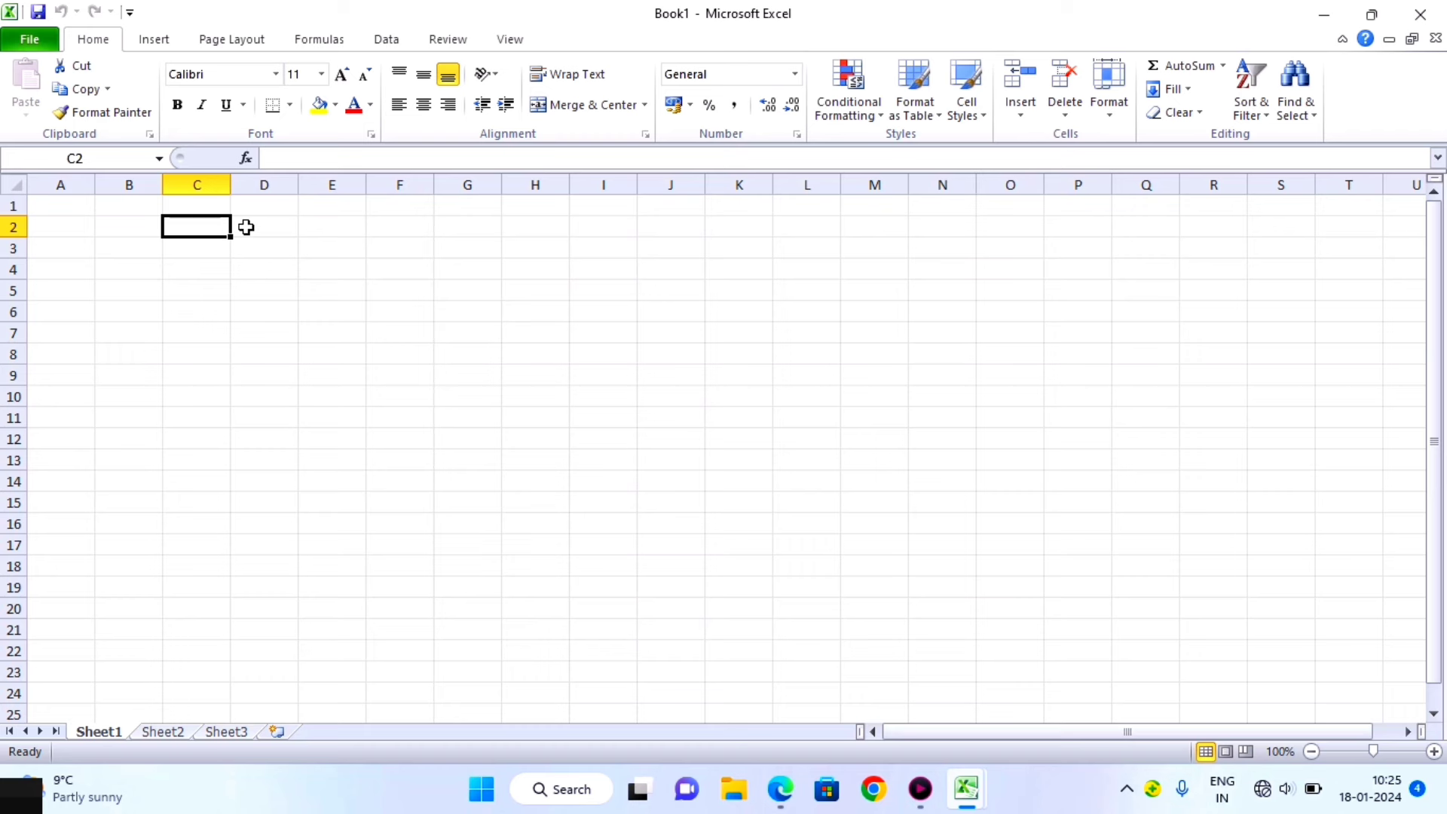
{"action": "left_click", "coordinate": [242, 226]}
{"action": "left_click", "coordinate": [196, 226]}
Step: Highlight point 2's second sentence on numbers, formulas, text and dates across both lines
{"action": "key", "text": "alt+Tab"}
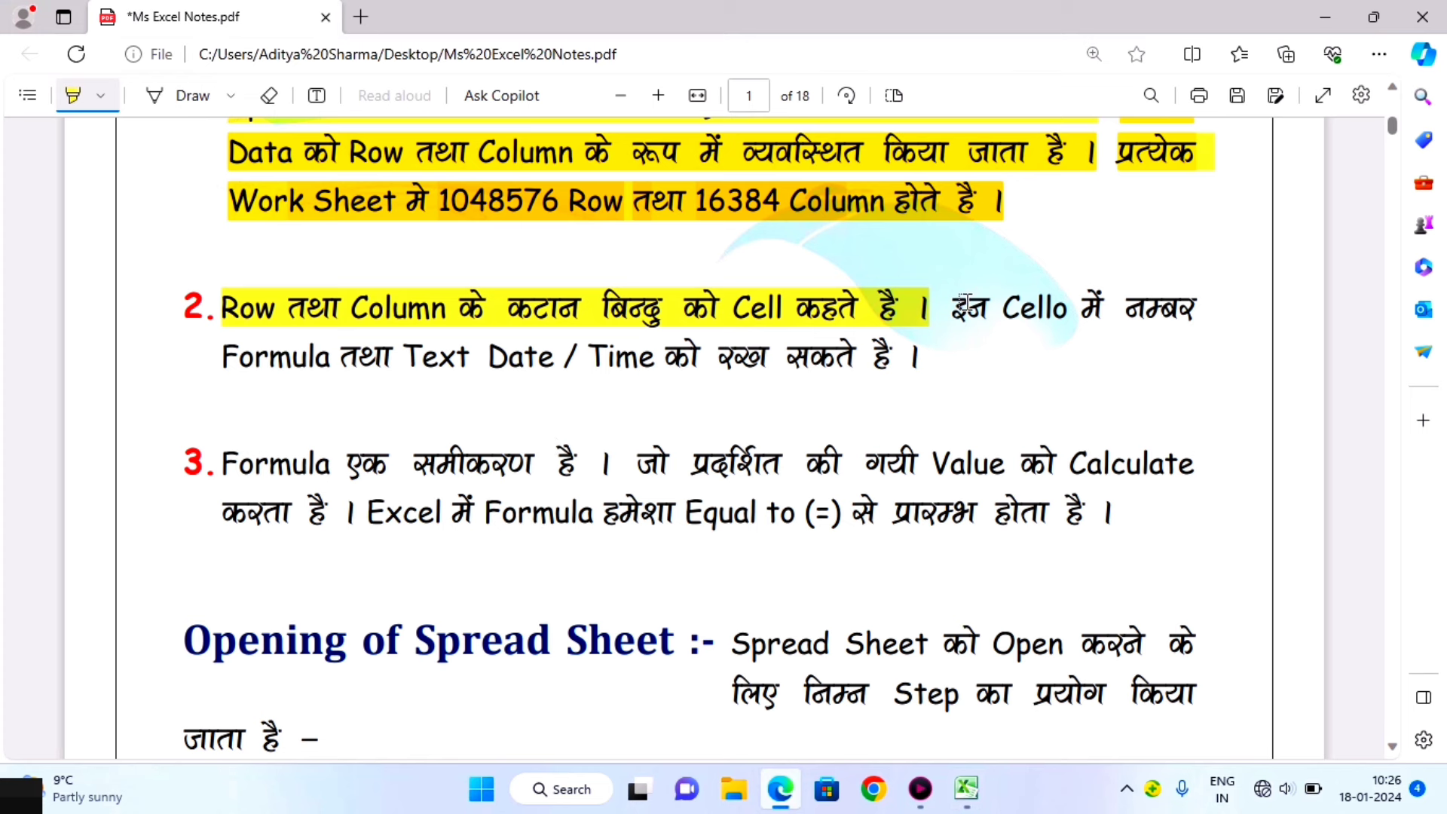
{"action": "left_click_drag", "start_coordinate": [953, 306], "coordinate": [1209, 310]}
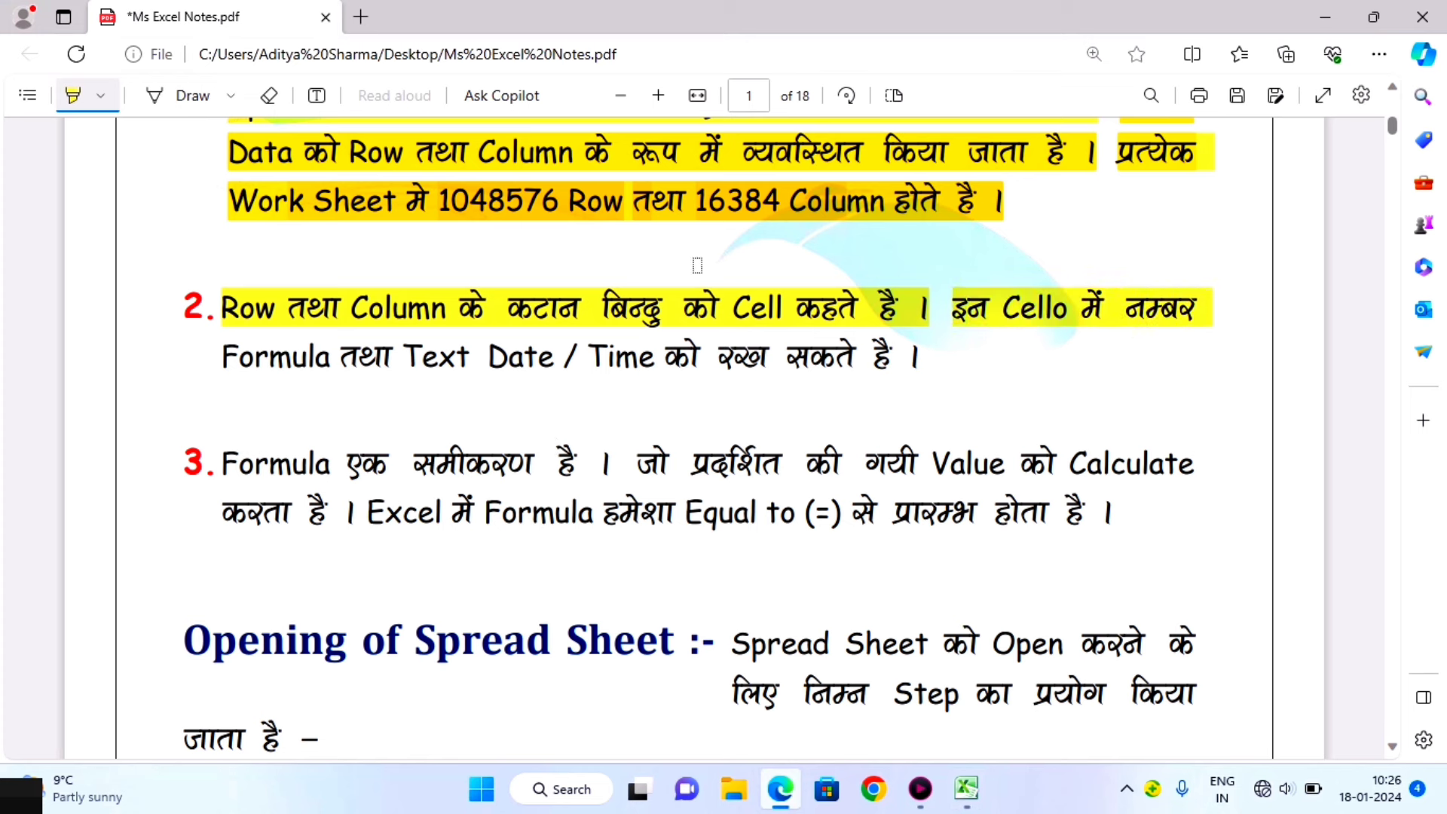
{"action": "left_click_drag", "start_coordinate": [225, 345], "coordinate": [620, 367]}
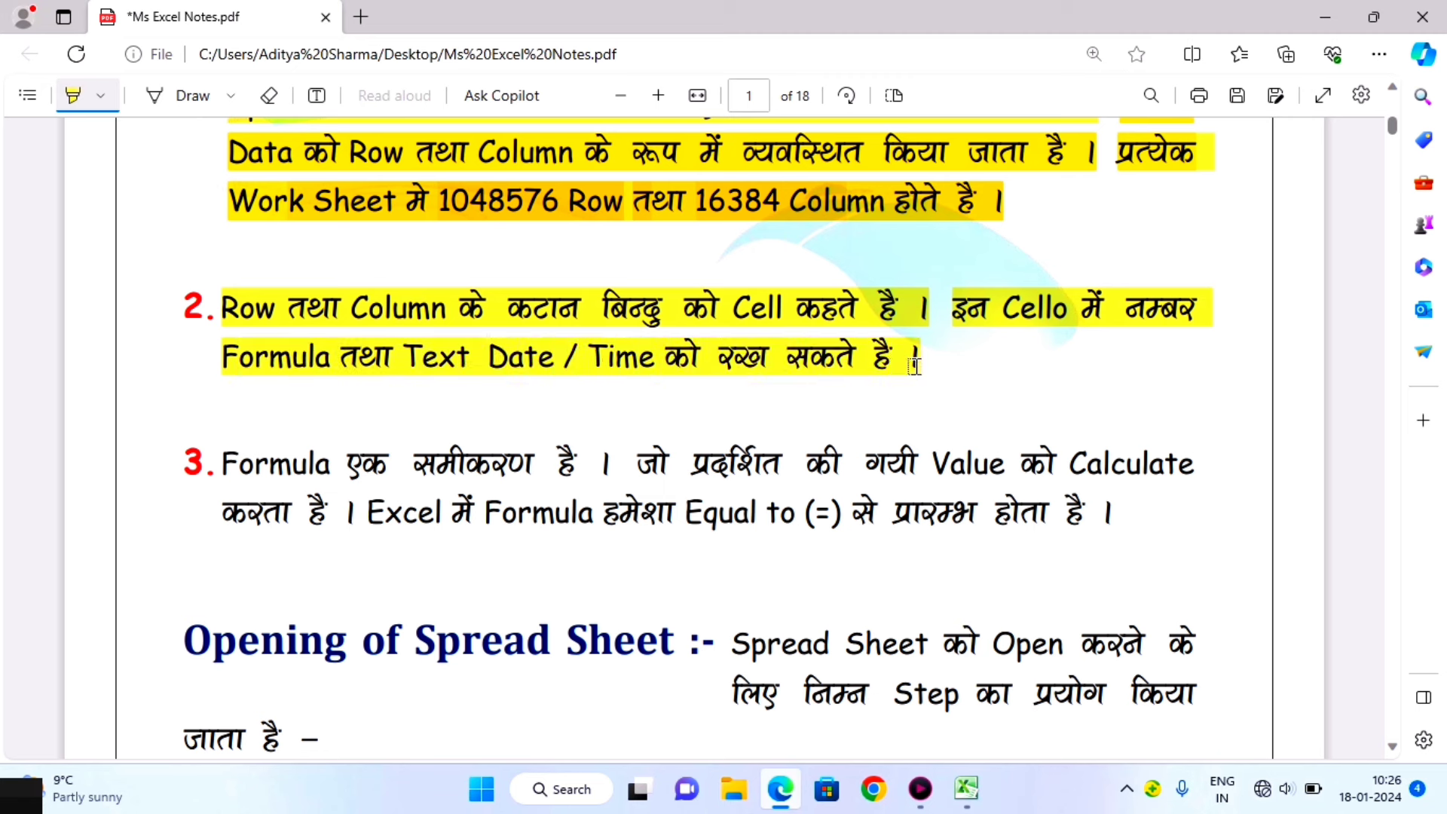
{"action": "left_click_drag", "start_coordinate": [620, 367], "coordinate": [918, 367]}
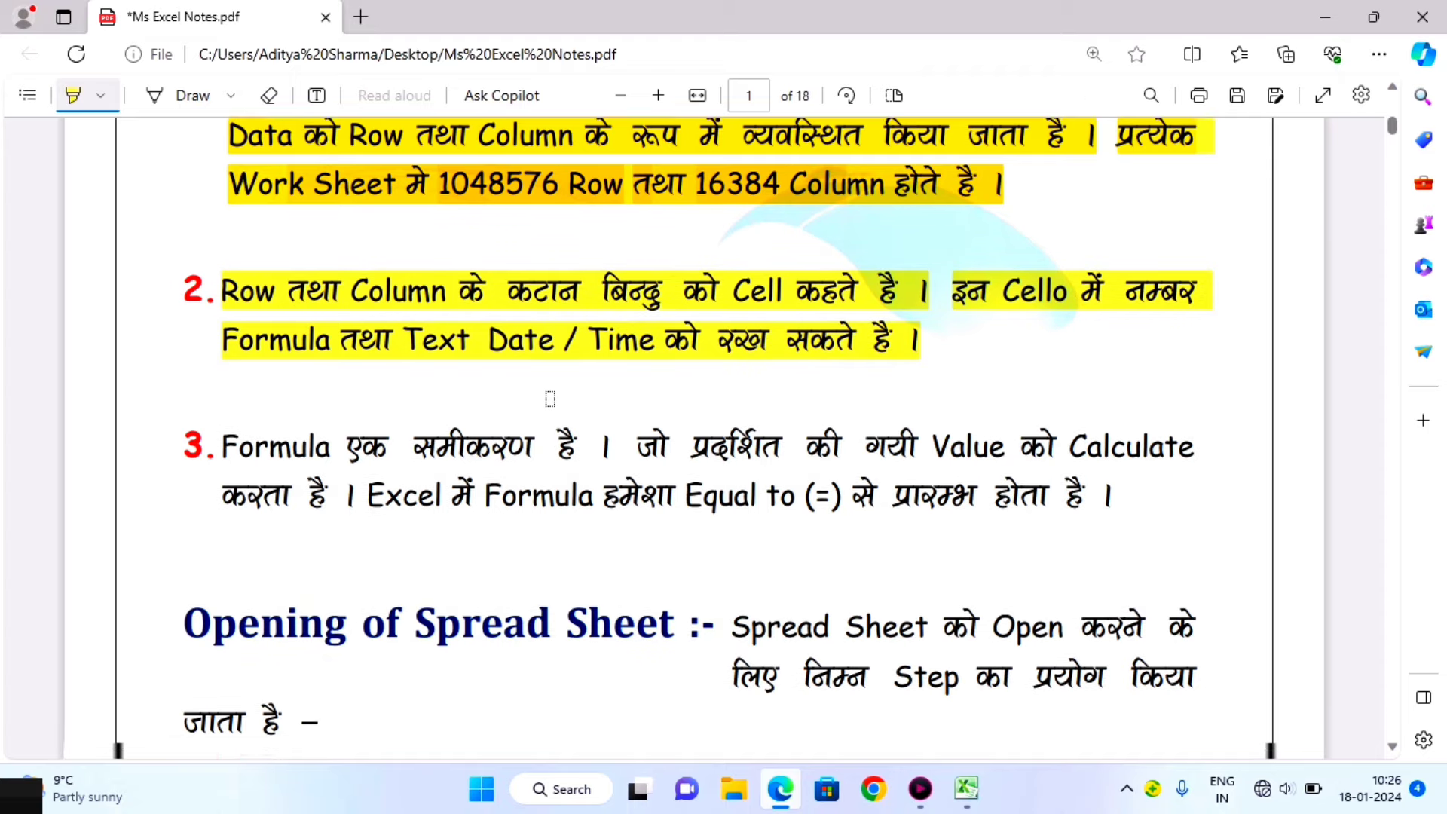
{"action": "scroll", "coordinate": [550, 398], "scroll_direction": "down", "scroll_amount": 1}
Step: Enter 'Learn computer IT' in cell C2 of Sheet1
{"action": "key", "text": "alt+Tab"}
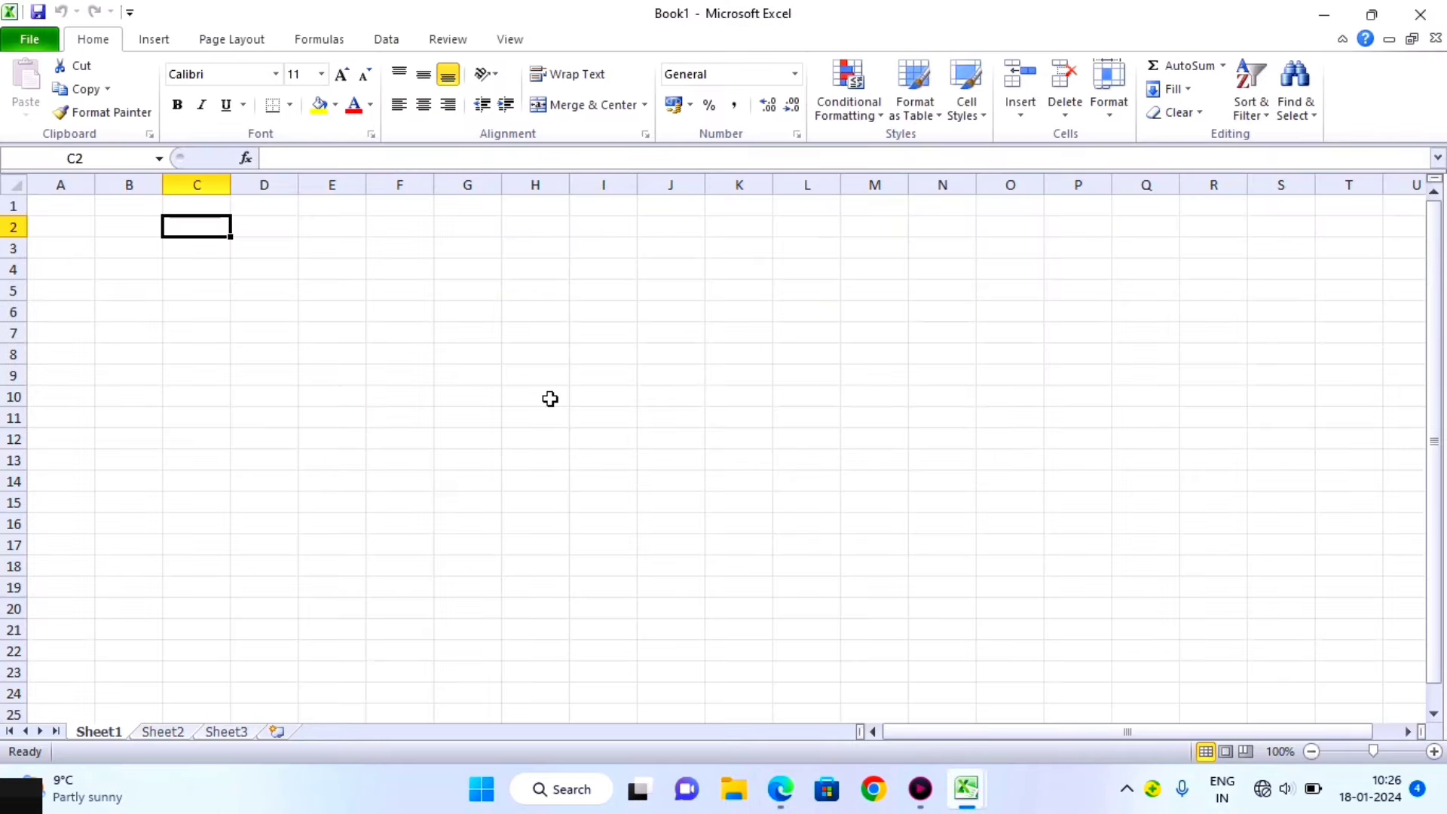
{"action": "type", "text": "L"}
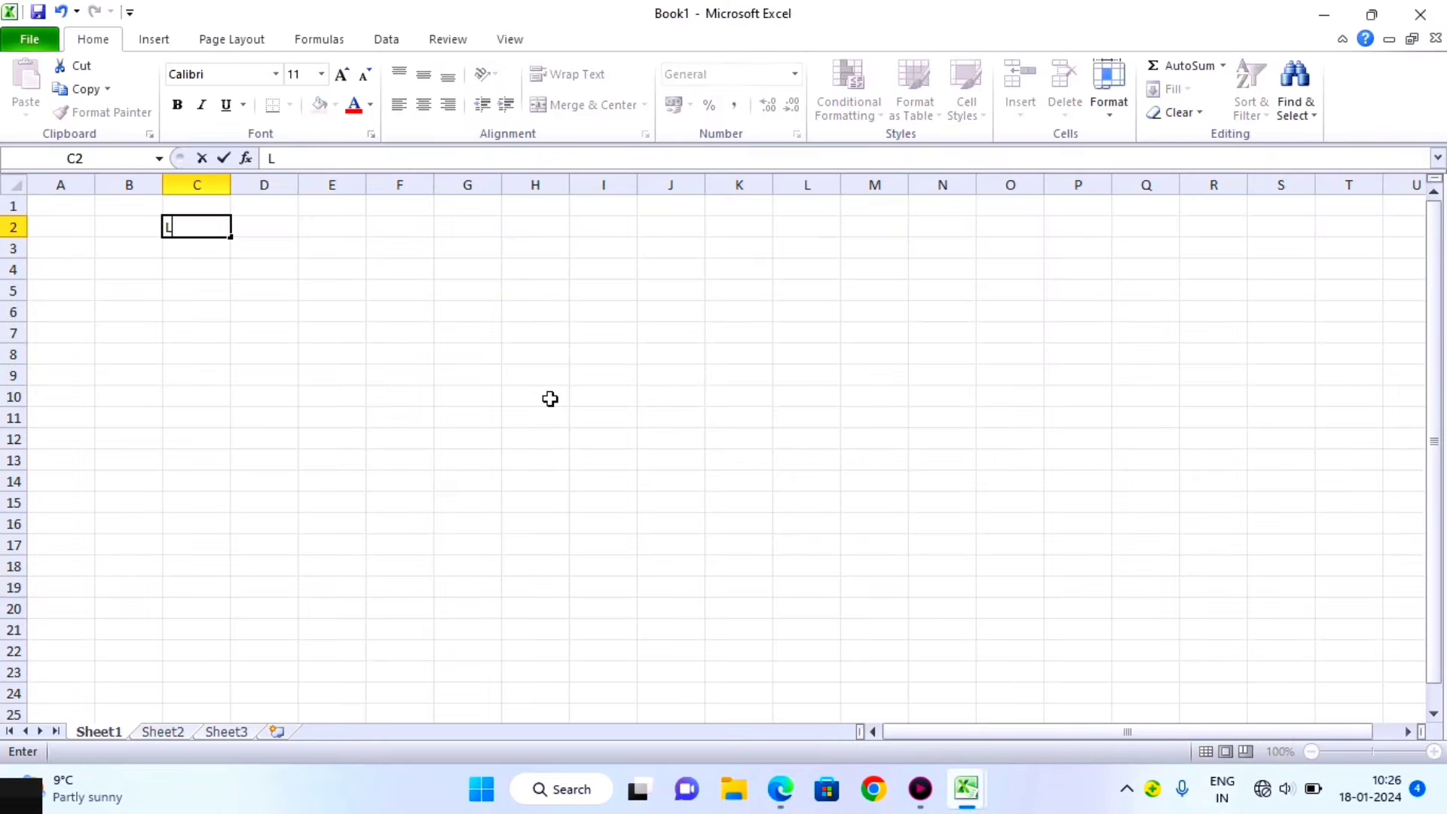
{"action": "type", "text": "earn "}
{"action": "type", "text": "computer "}
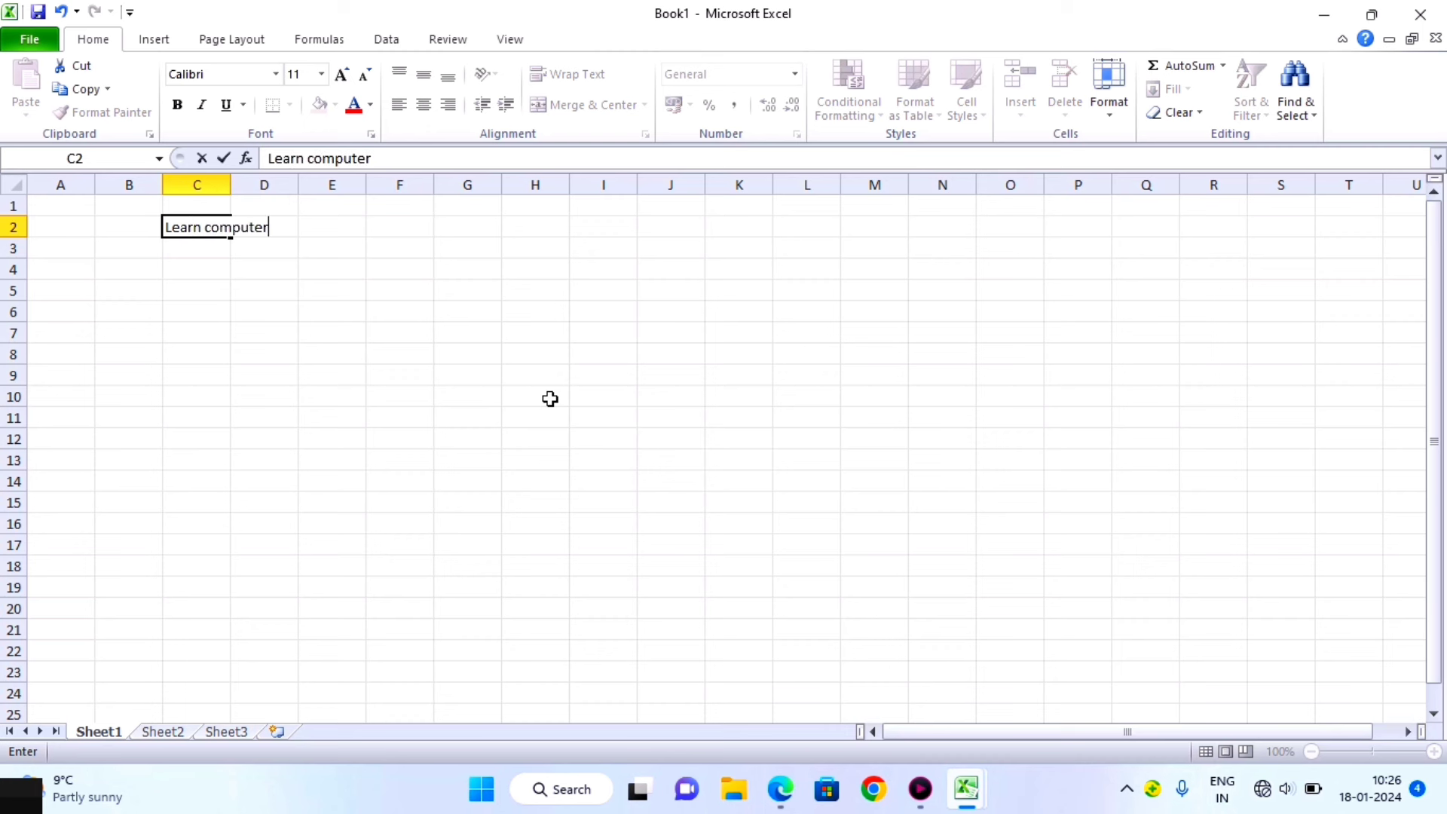
{"action": "type", "text": "IT"}
{"action": "key", "text": "Return"}
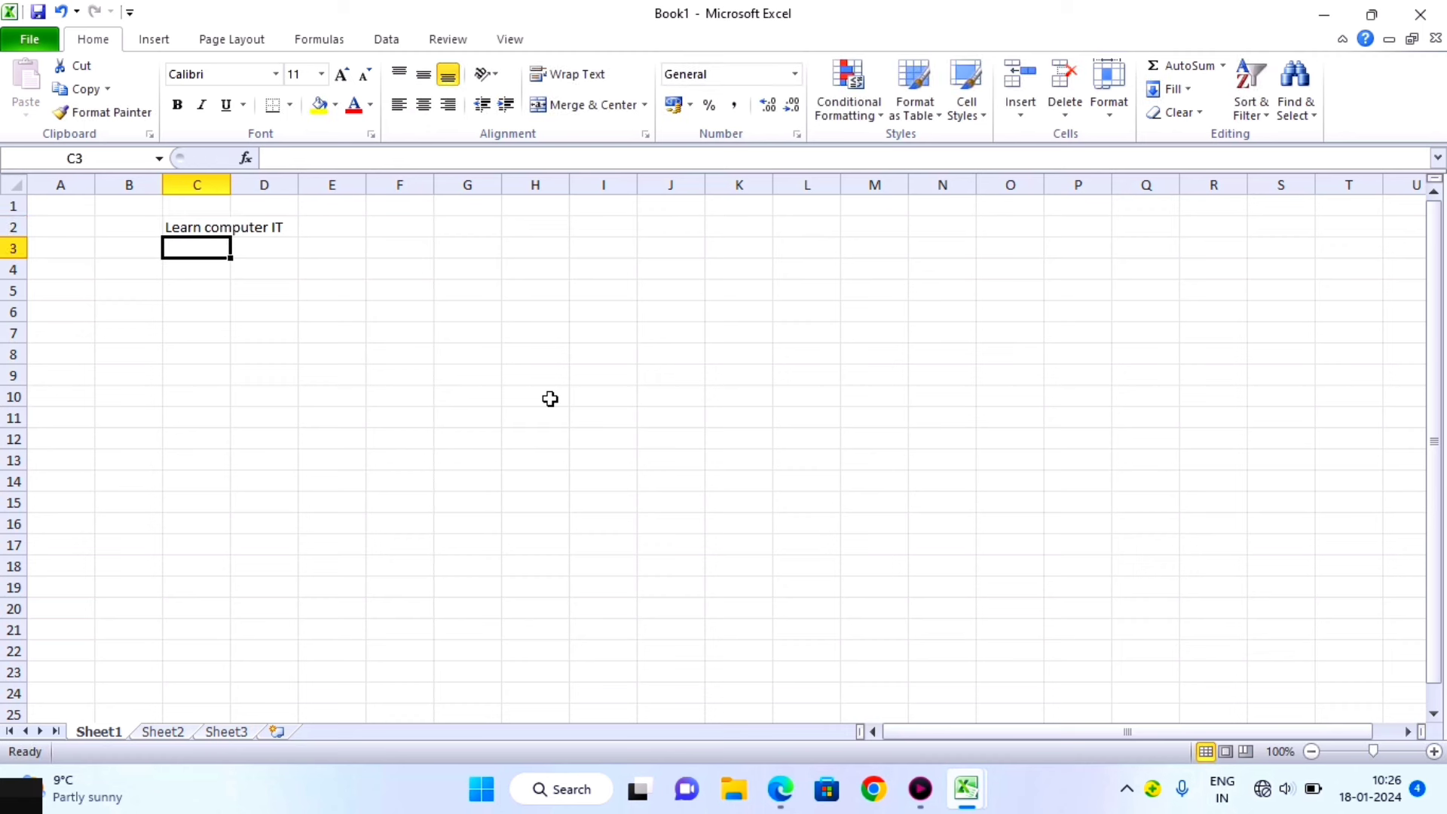
{"action": "left_click", "coordinate": [250, 226]}
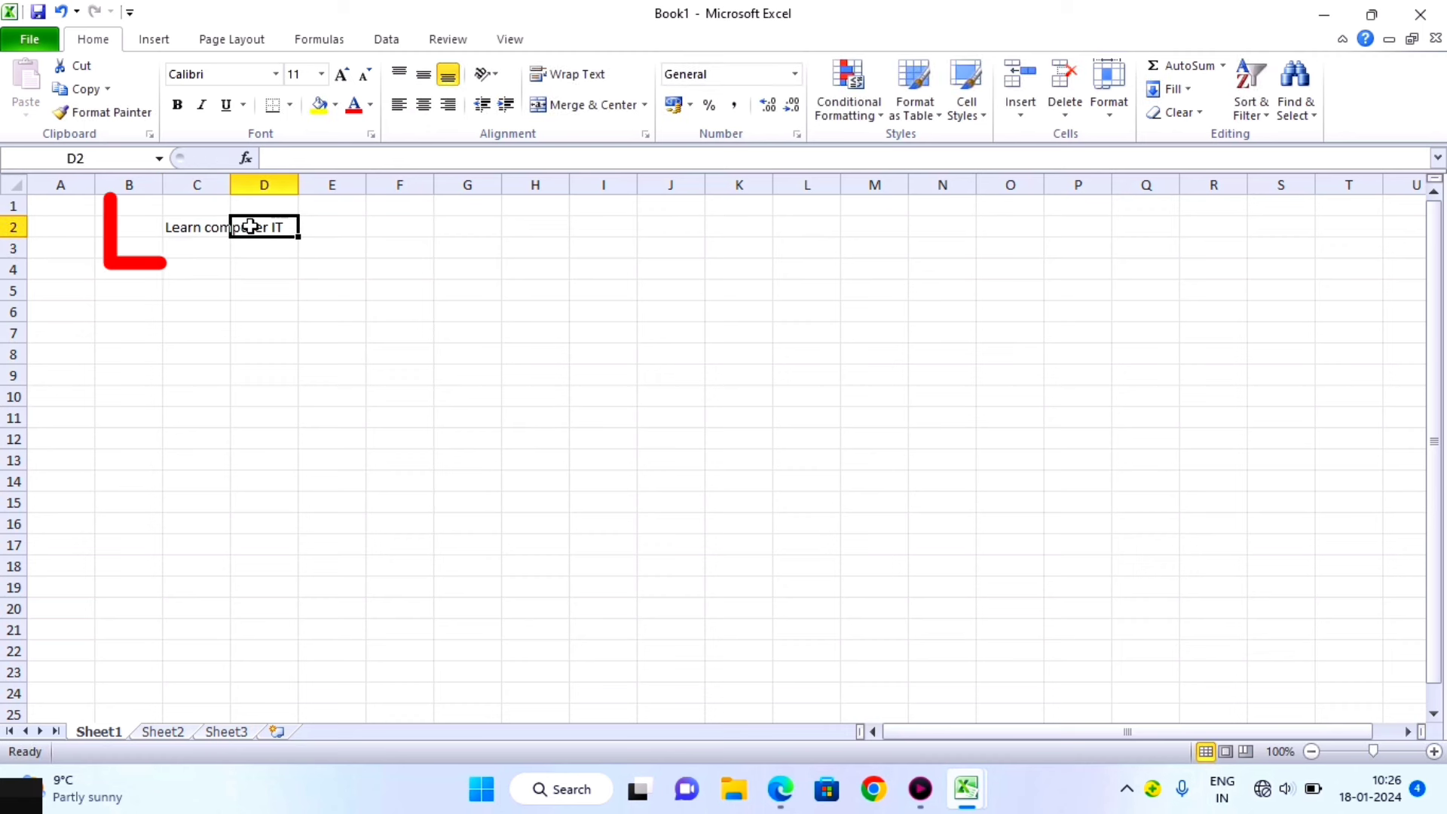
{"action": "left_click", "coordinate": [196, 226]}
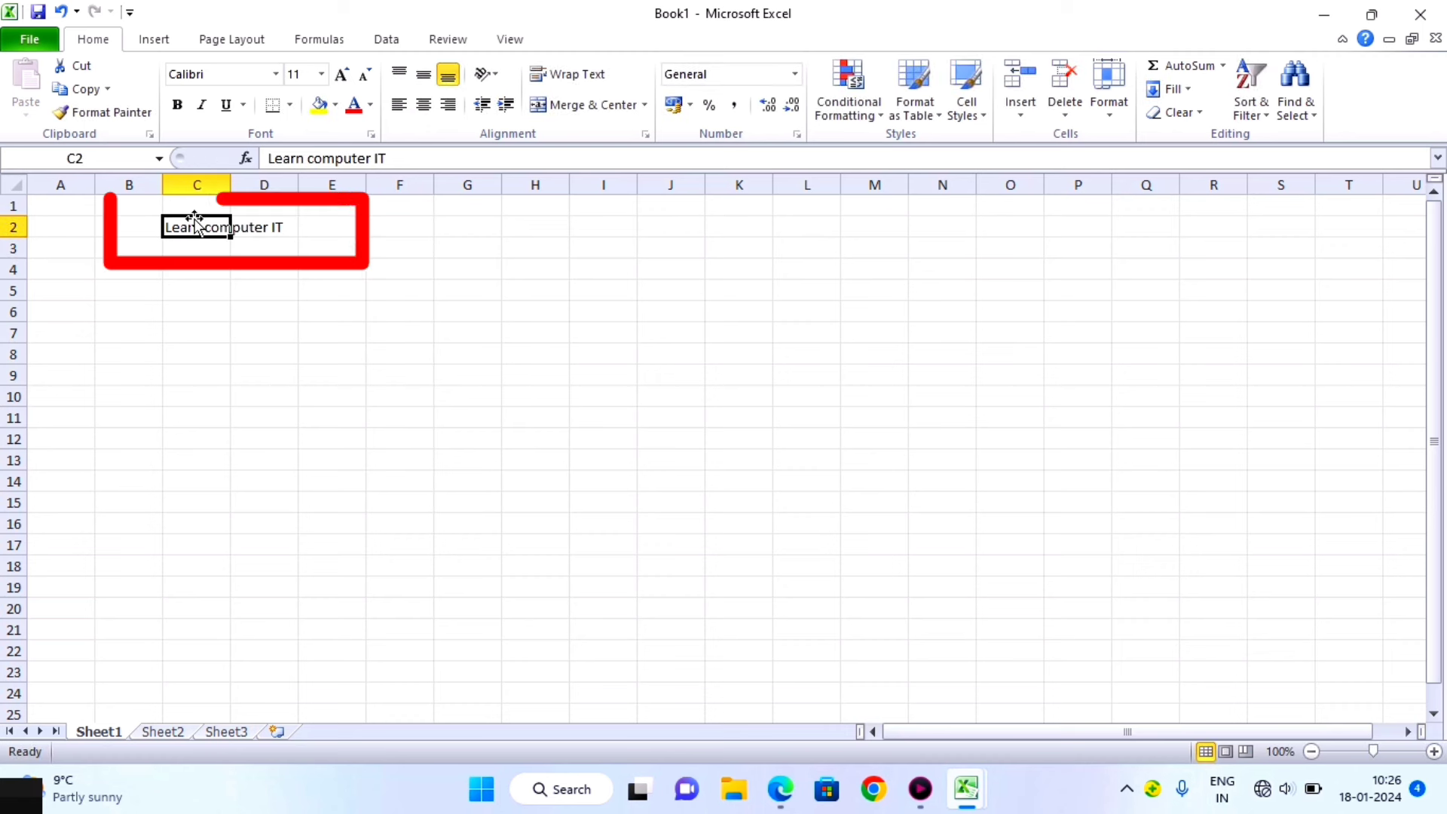
Step: Enter the number 785454555 in cell C5, then return to the notes PDF
{"action": "left_click", "coordinate": [206, 288]}
{"action": "type", "text": "78"}
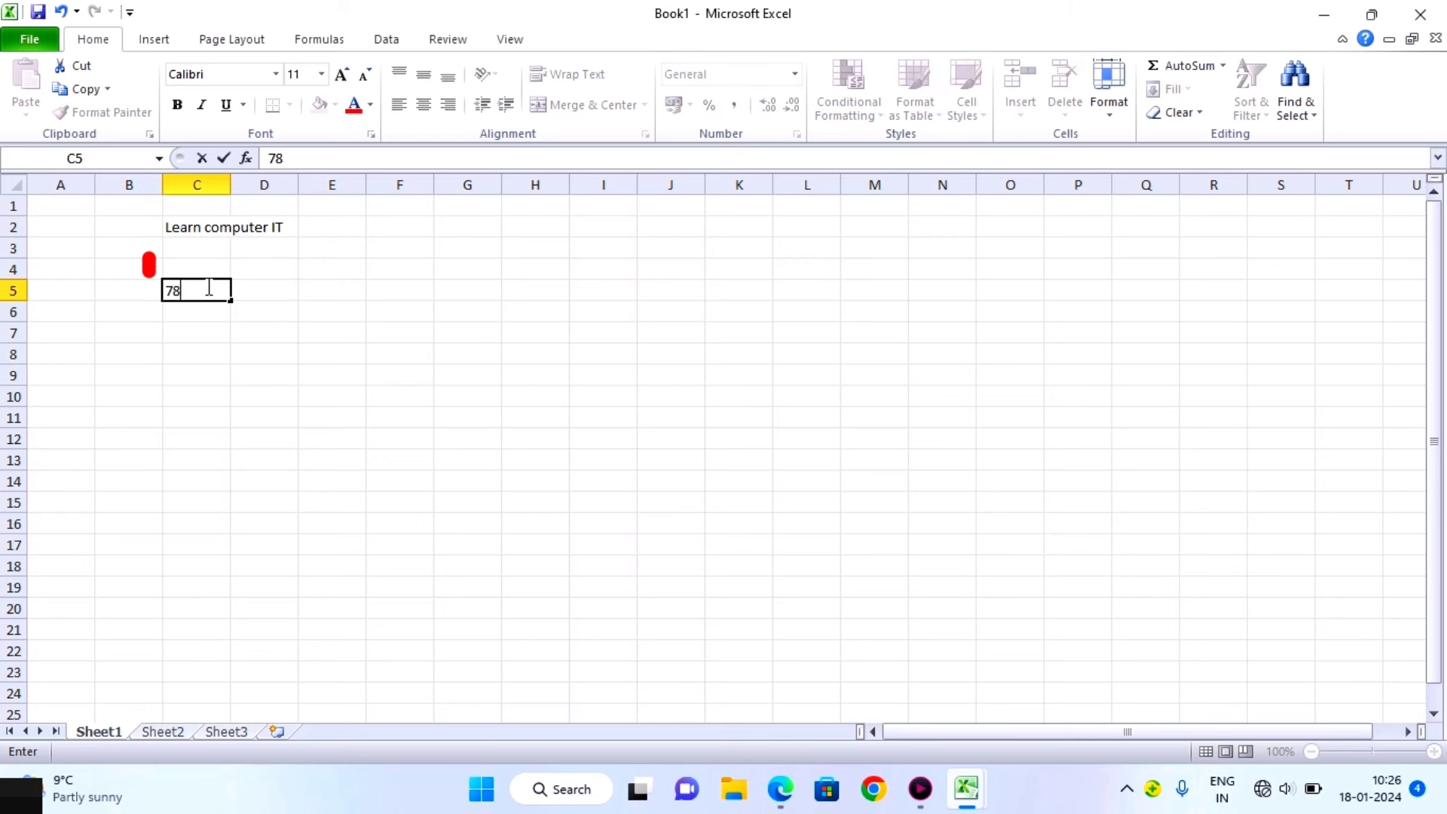
{"action": "type", "text": "545455"}
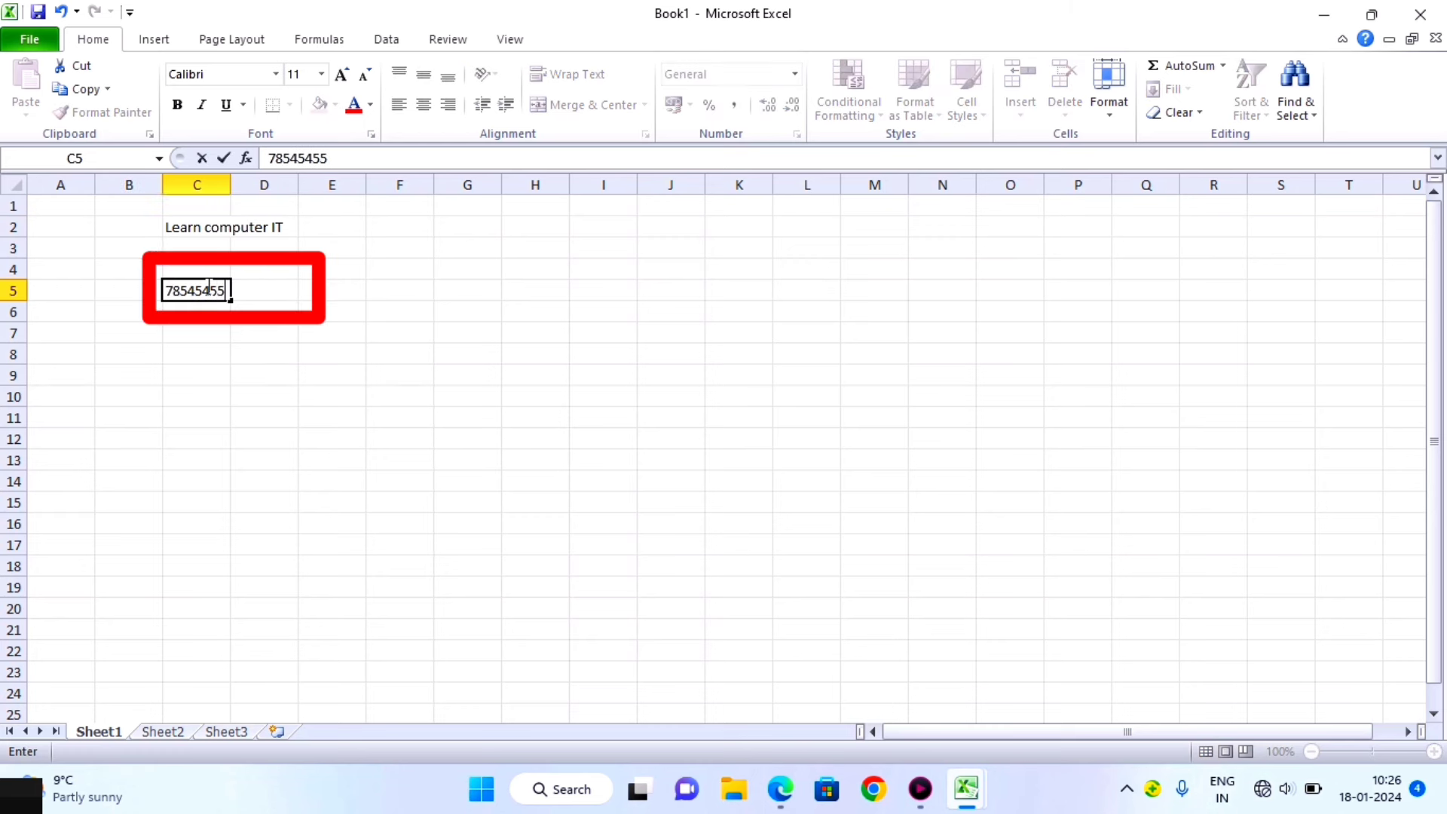
{"action": "type", "text": "5"}
{"action": "key", "text": "Return"}
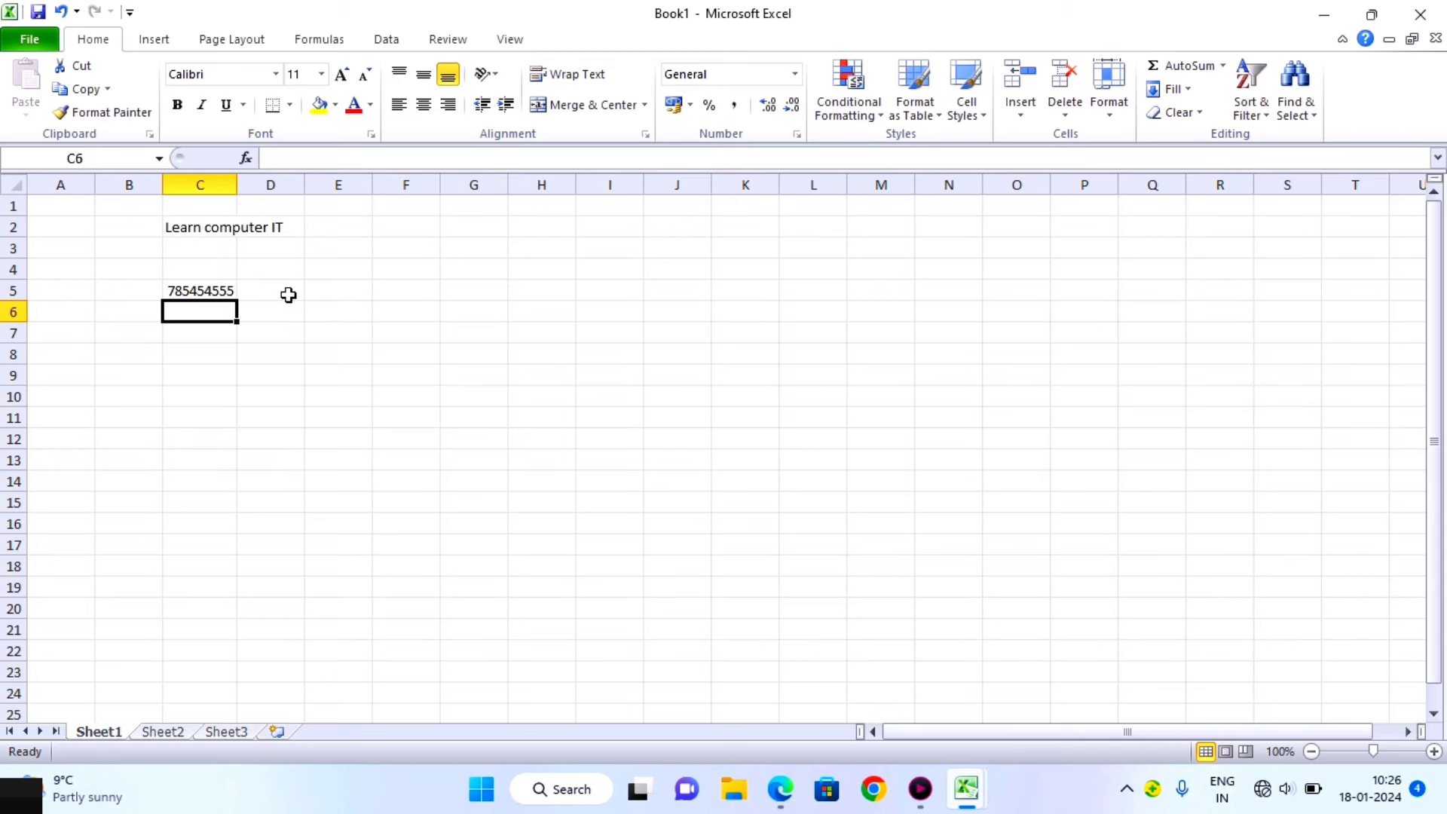
{"action": "key", "text": "alt+Tab"}
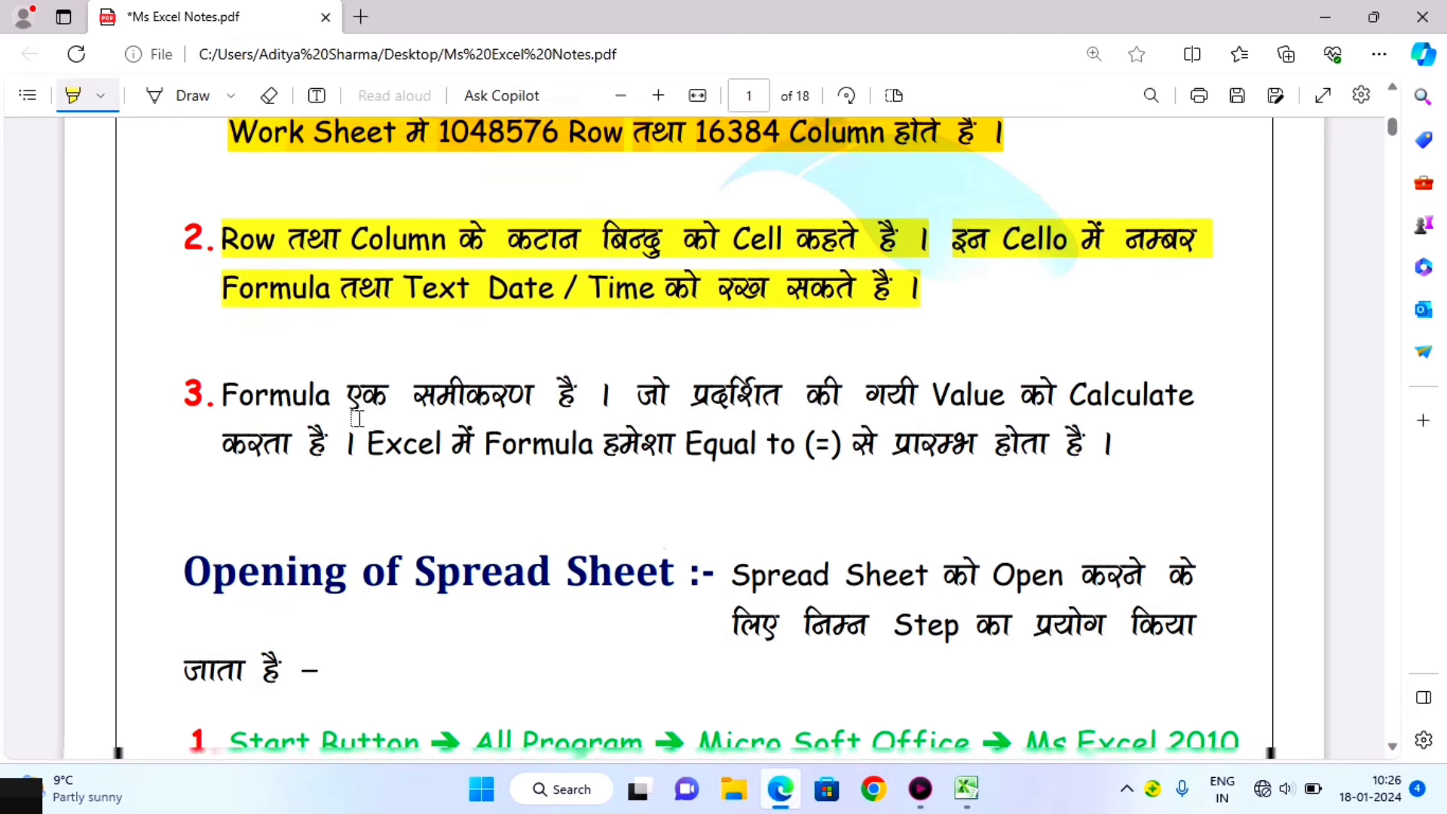
Step: Highlight both lines of point 3, defining a Formula as starting with Equal to (=), in yellow
{"action": "scroll", "coordinate": [357, 418], "scroll_direction": "down", "scroll_amount": 1}
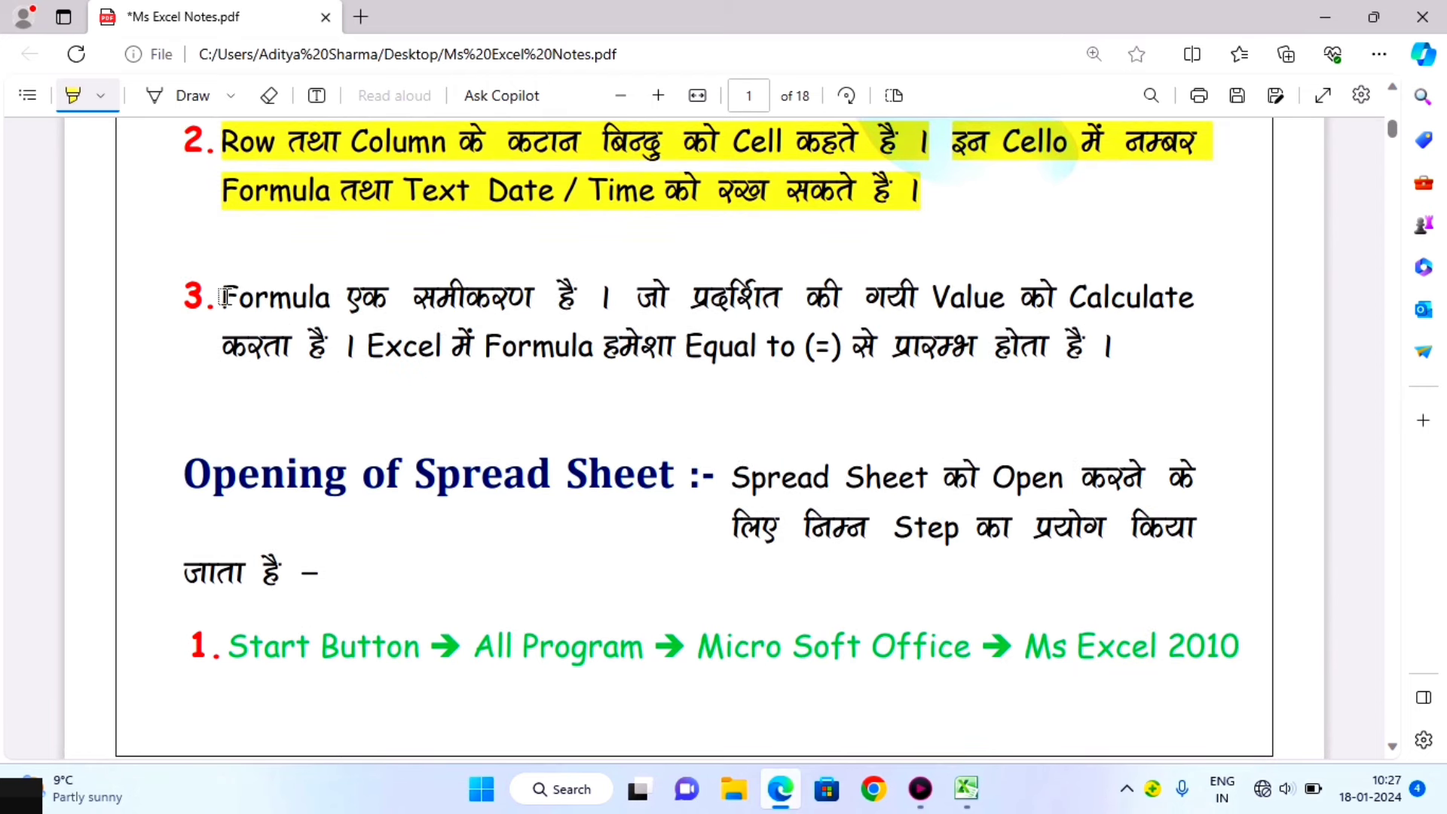
{"action": "left_click_drag", "start_coordinate": [224, 296], "coordinate": [603, 299]}
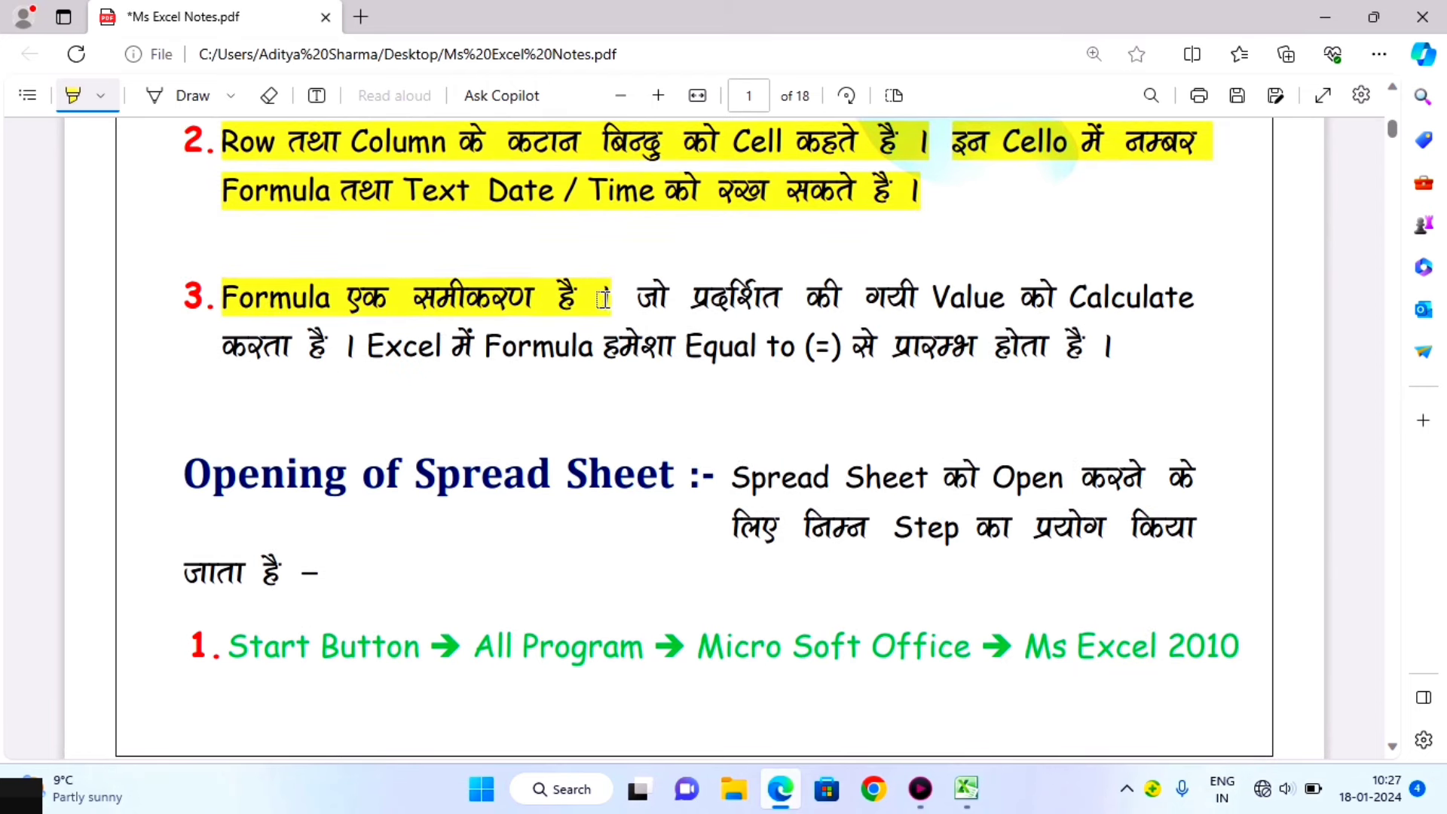
{"action": "left_click_drag", "start_coordinate": [223, 297], "coordinate": [584, 292]}
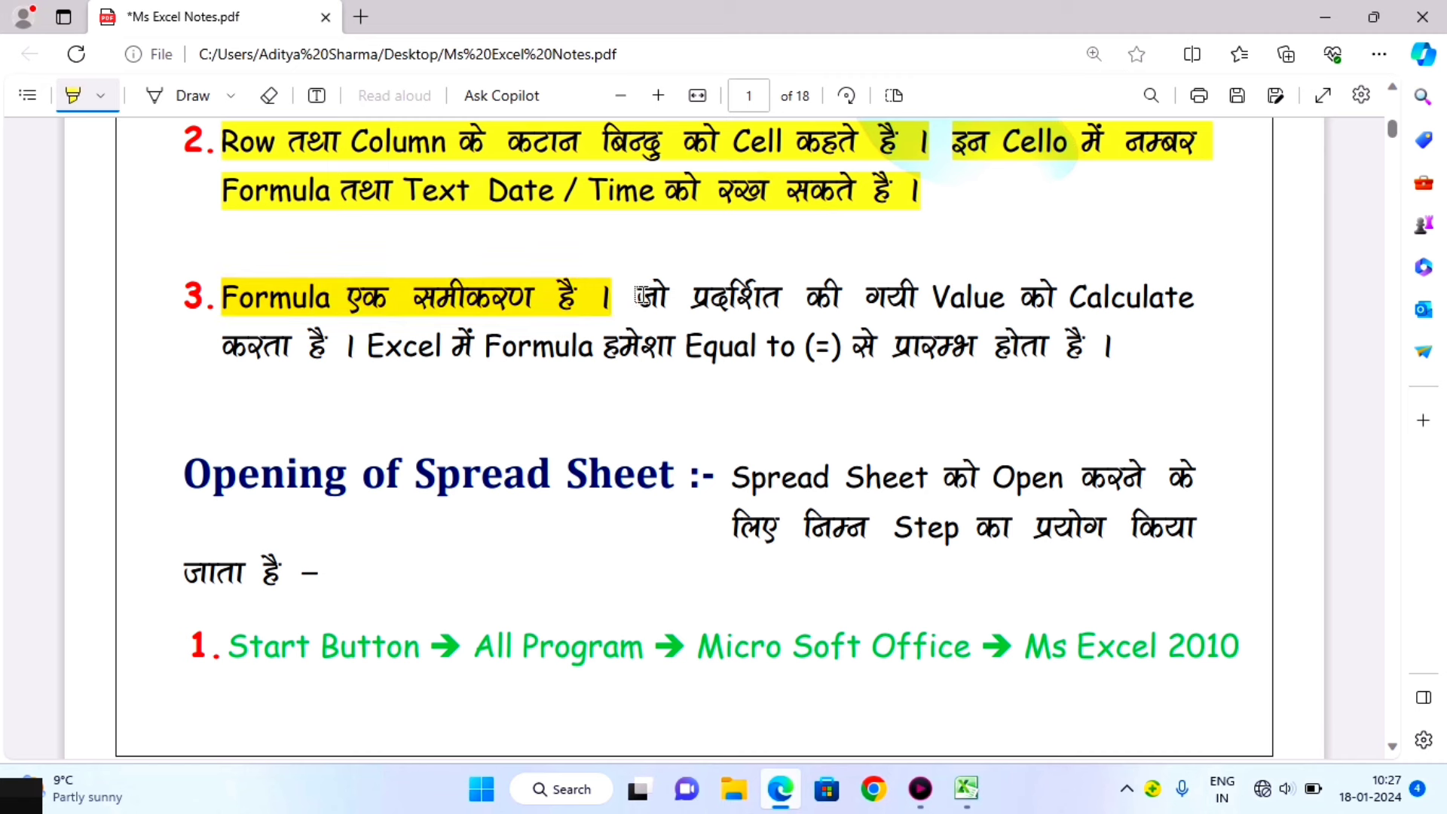
{"action": "left_click_drag", "start_coordinate": [637, 296], "coordinate": [1184, 309]}
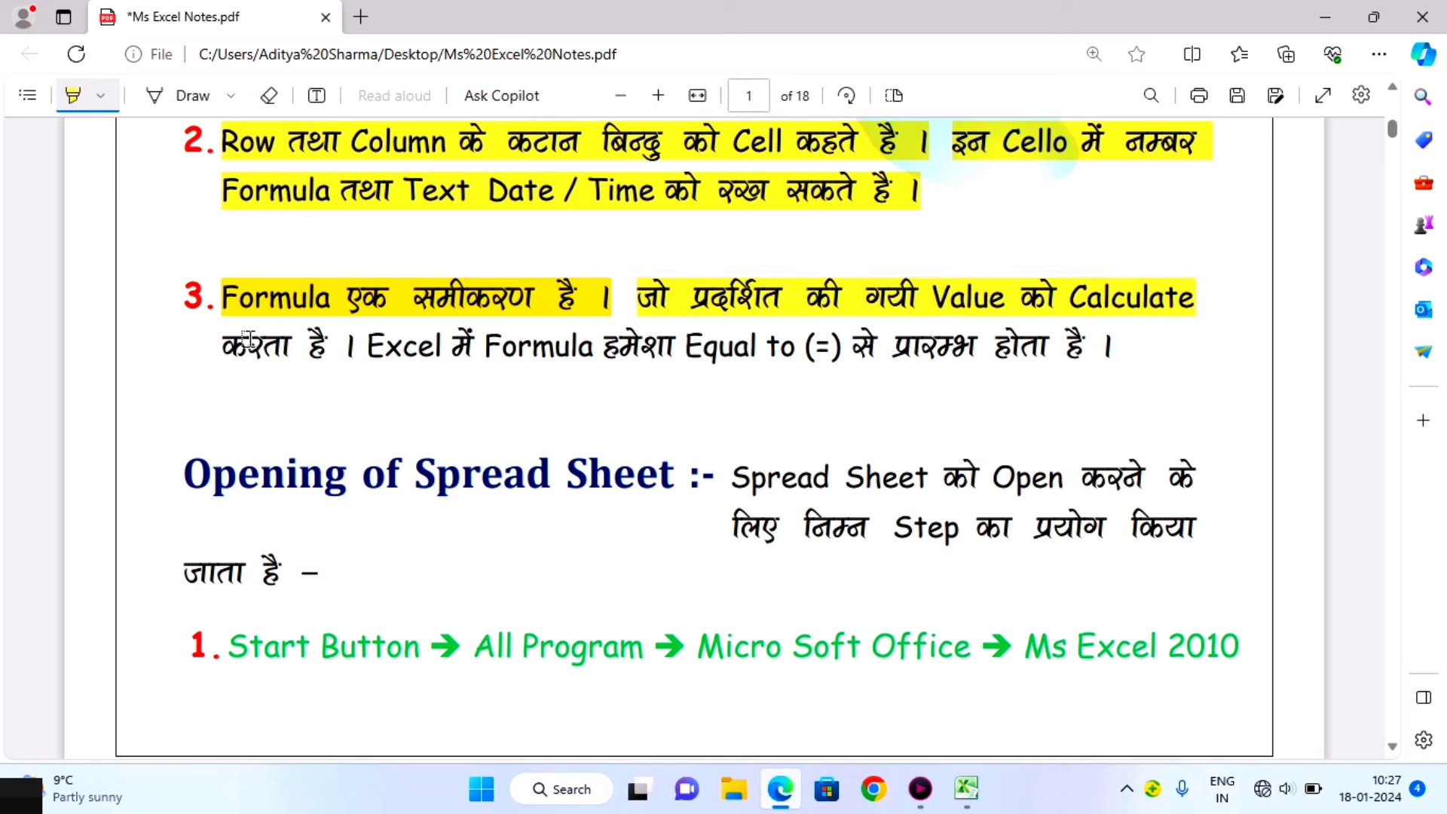
{"action": "left_click_drag", "start_coordinate": [223, 344], "coordinate": [1113, 348]}
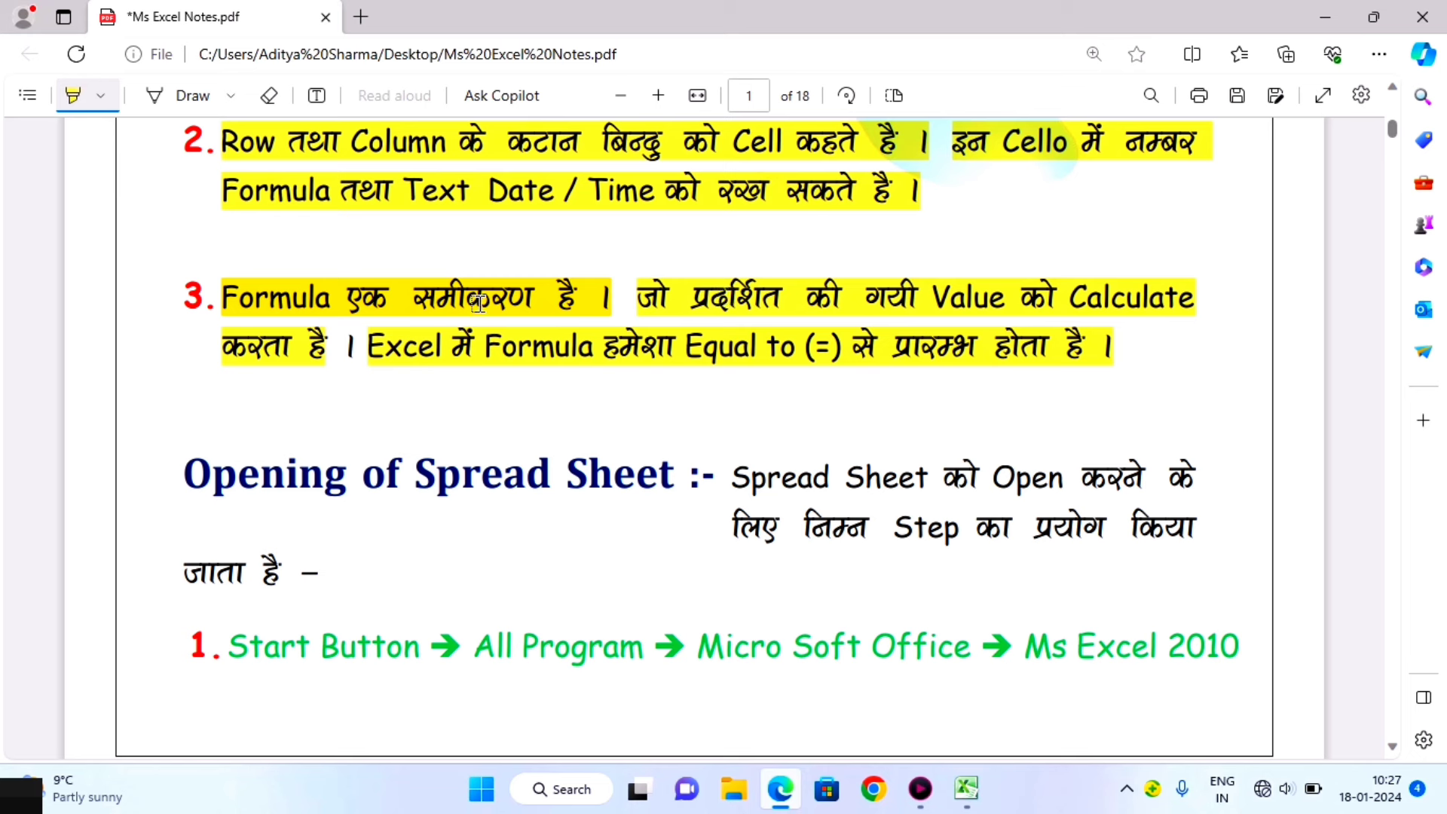
{"action": "left_click_drag", "start_coordinate": [377, 343], "coordinate": [1107, 348]}
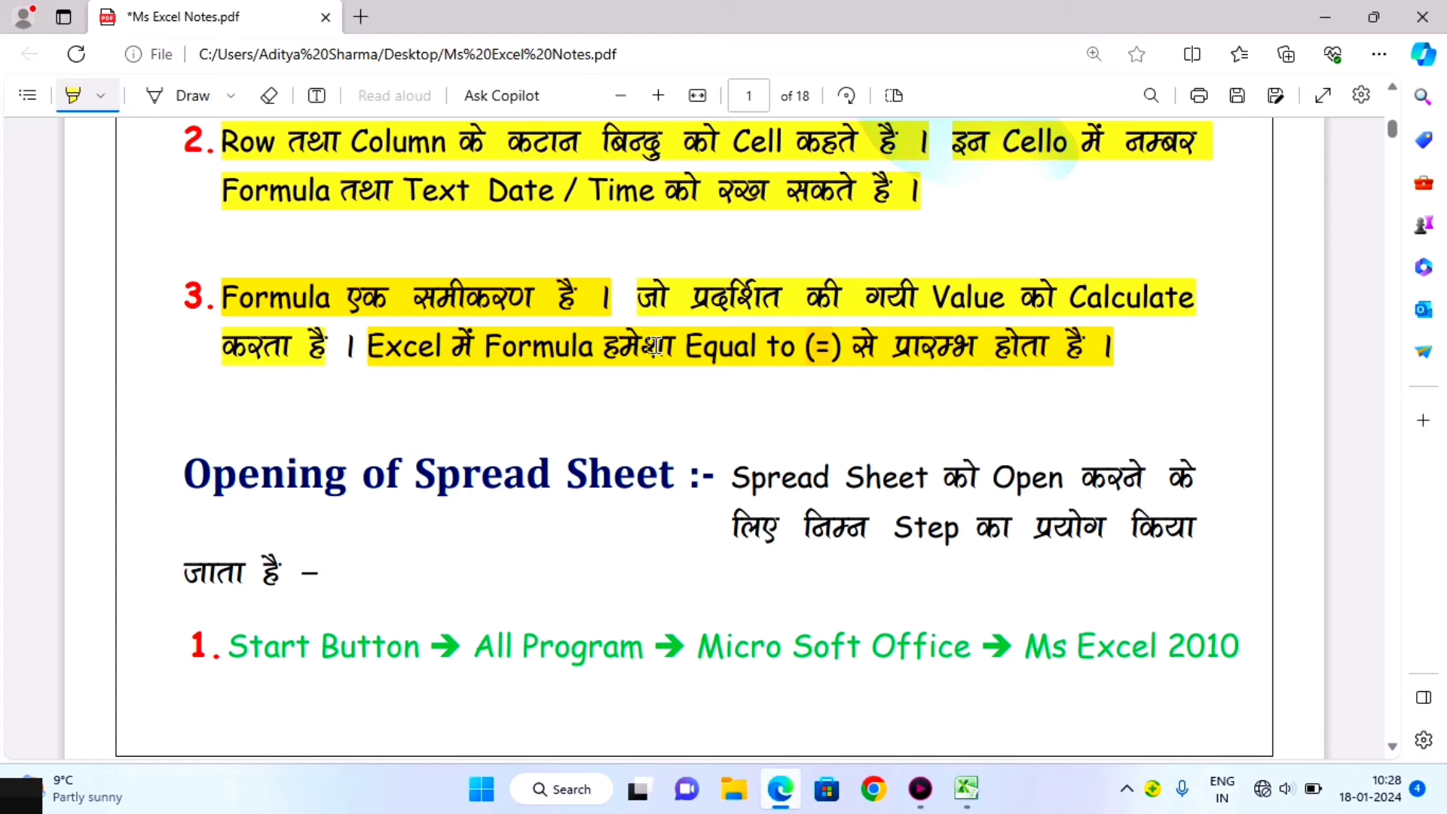
Step: Highlight the 'Opening of Spread Sheet' heading in yellow
{"action": "scroll", "coordinate": [492, 344], "scroll_direction": "down", "scroll_amount": 2}
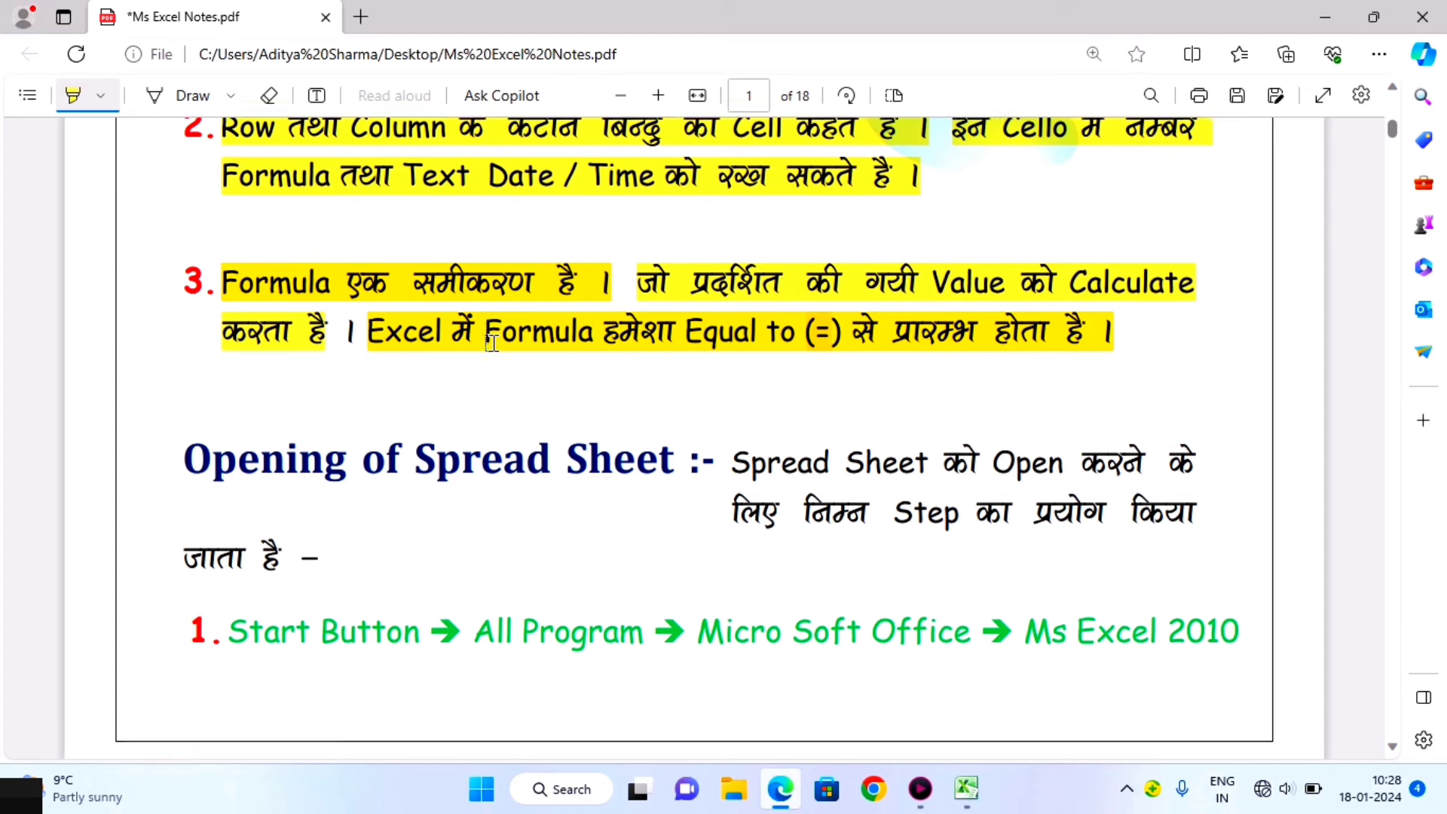
{"action": "scroll", "coordinate": [492, 344], "scroll_direction": "down", "scroll_amount": 1}
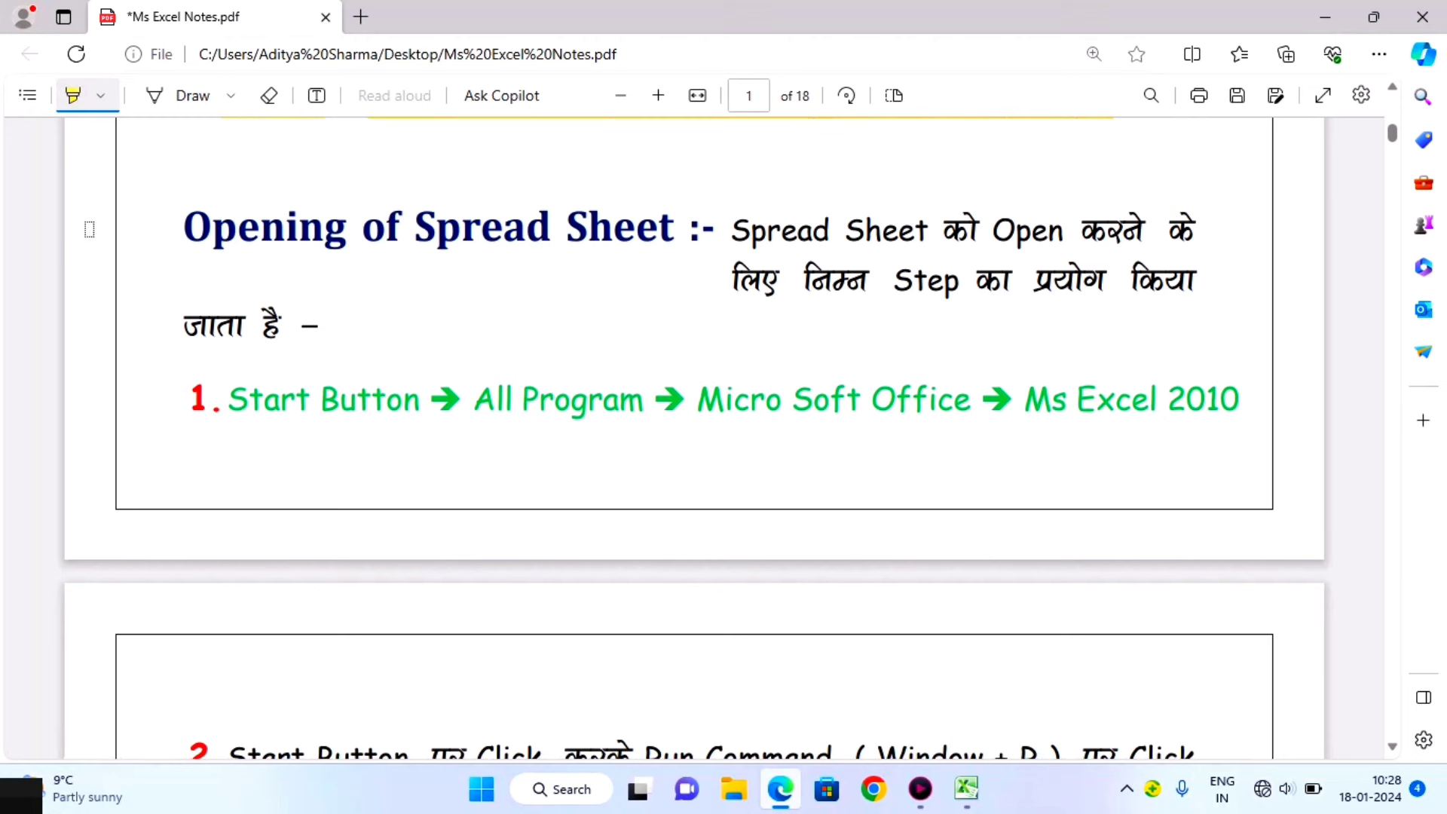
{"action": "left_click_drag", "start_coordinate": [185, 226], "coordinate": [710, 232]}
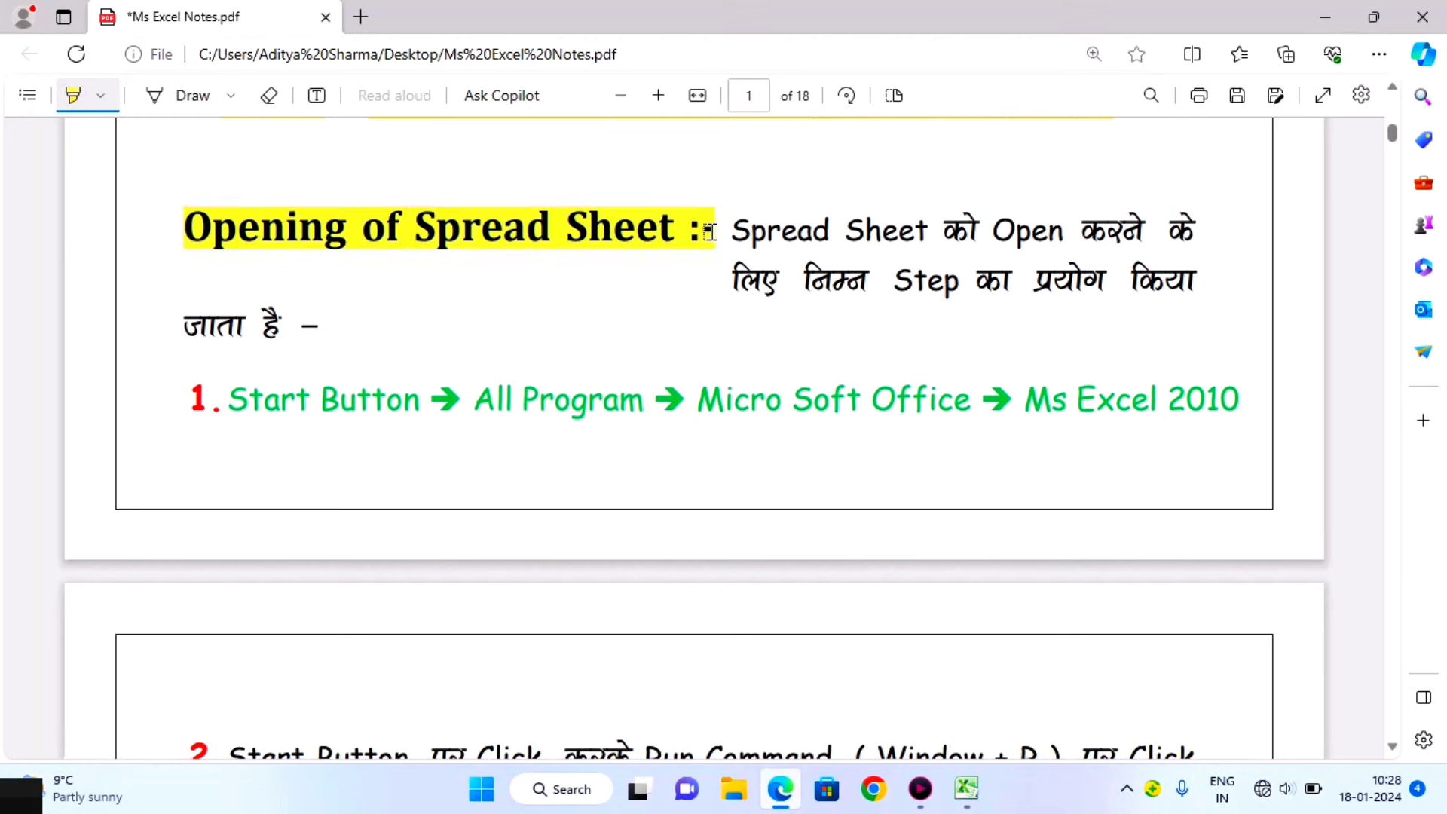
Step: Highlight the heading's three-line explanation and '1. Start Button' in yellow
{"action": "scroll", "coordinate": [750, 251], "scroll_direction": "down", "scroll_amount": 1}
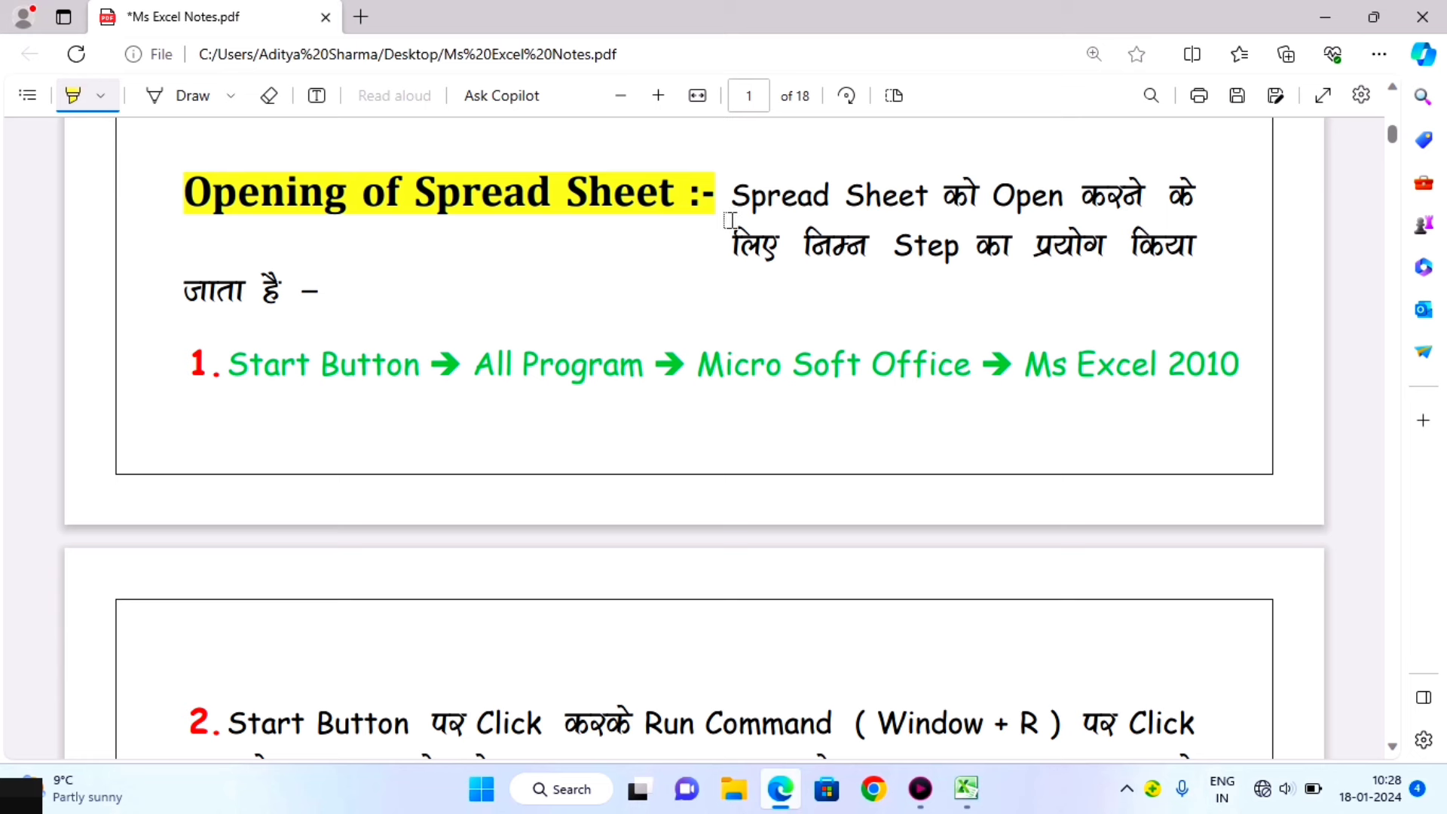
{"action": "left_click_drag", "start_coordinate": [735, 197], "coordinate": [1168, 207]}
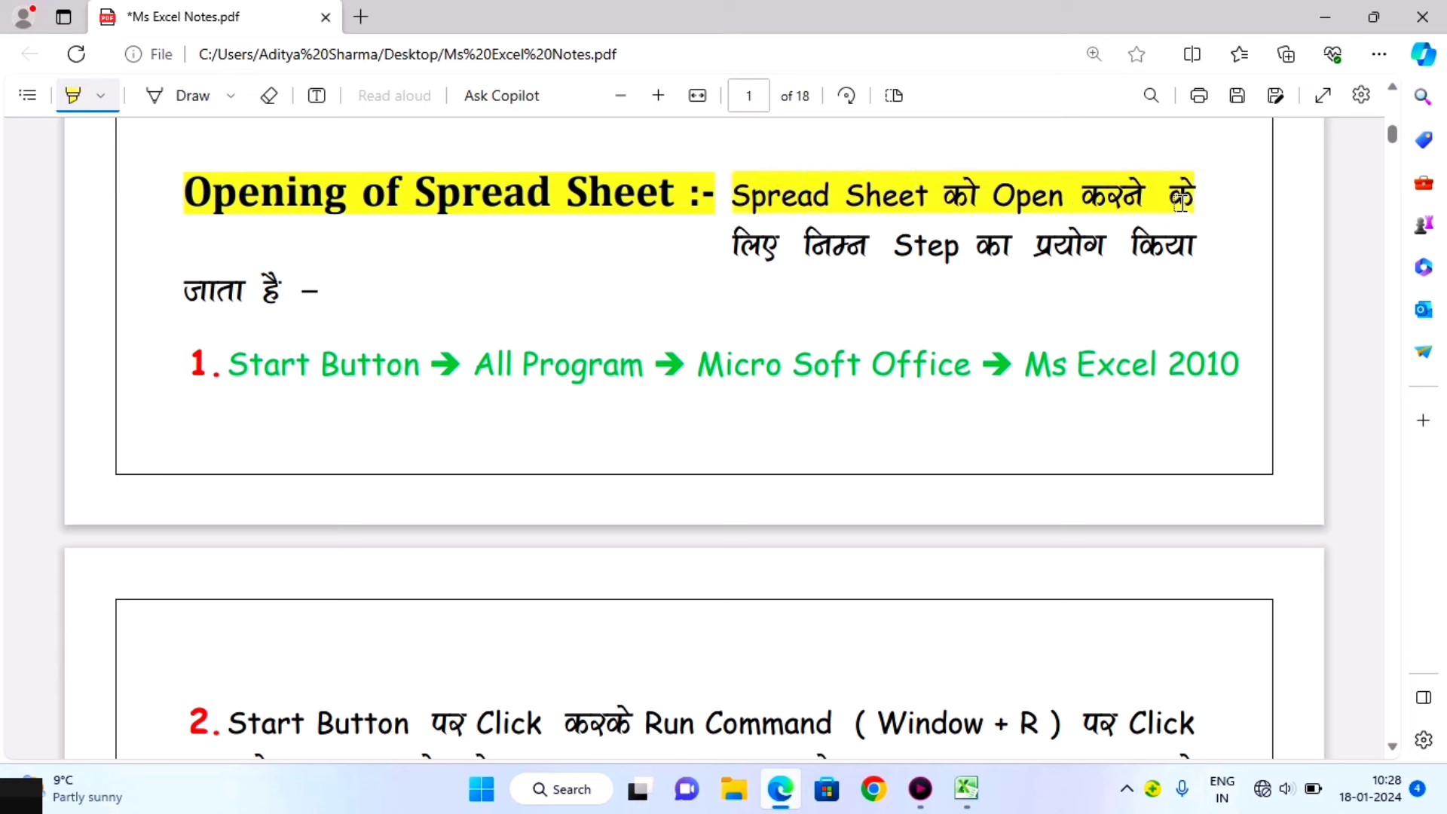
{"action": "mouse_move", "coordinate": [1168, 207]}
{"action": "left_mouse_down"}
{"action": "mouse_move", "coordinate": [1245, 218]}
{"action": "mouse_move", "coordinate": [1202, 242]}
{"action": "left_mouse_up"}
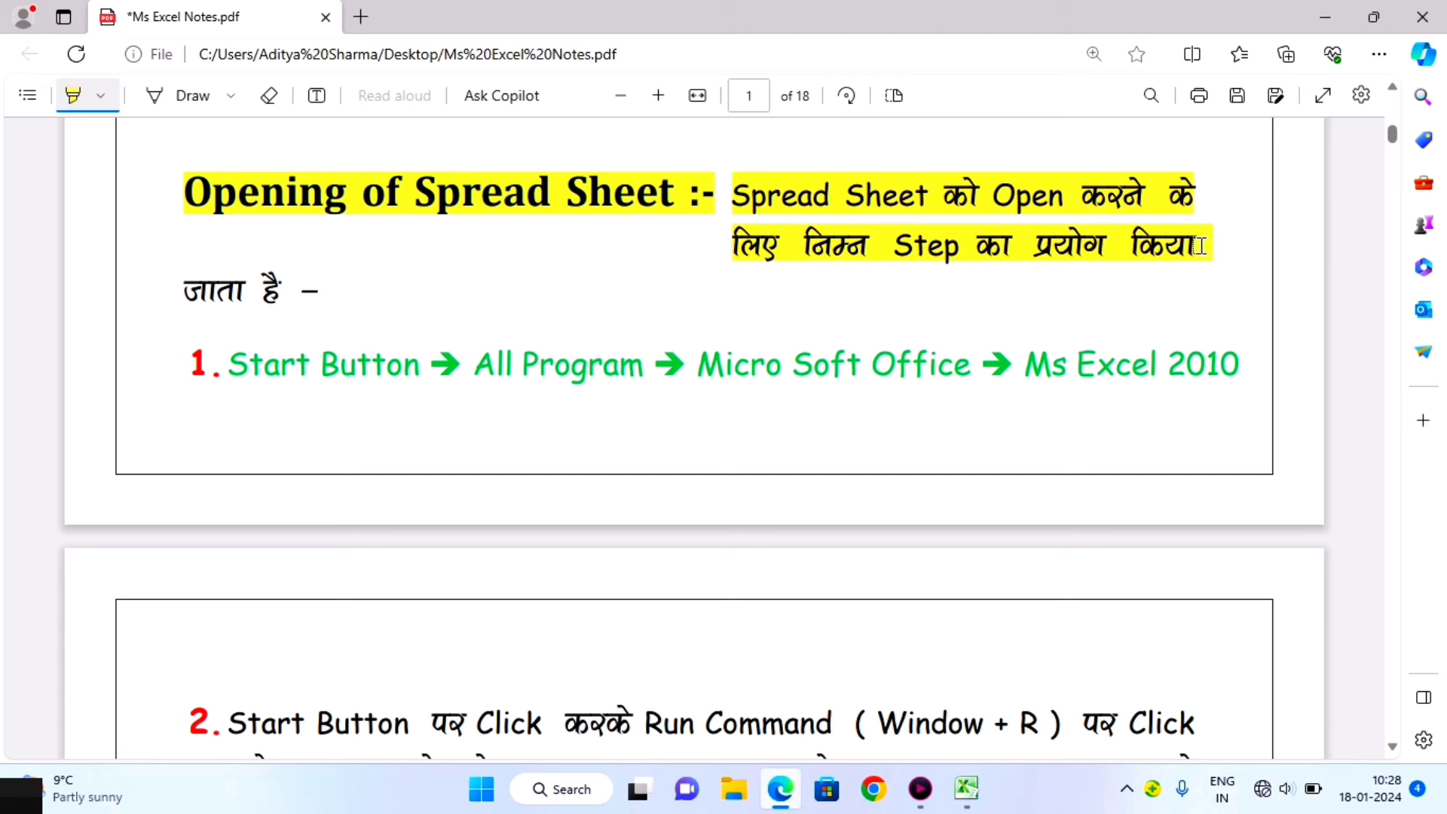
{"action": "left_click_drag", "start_coordinate": [240, 287], "coordinate": [318, 291]}
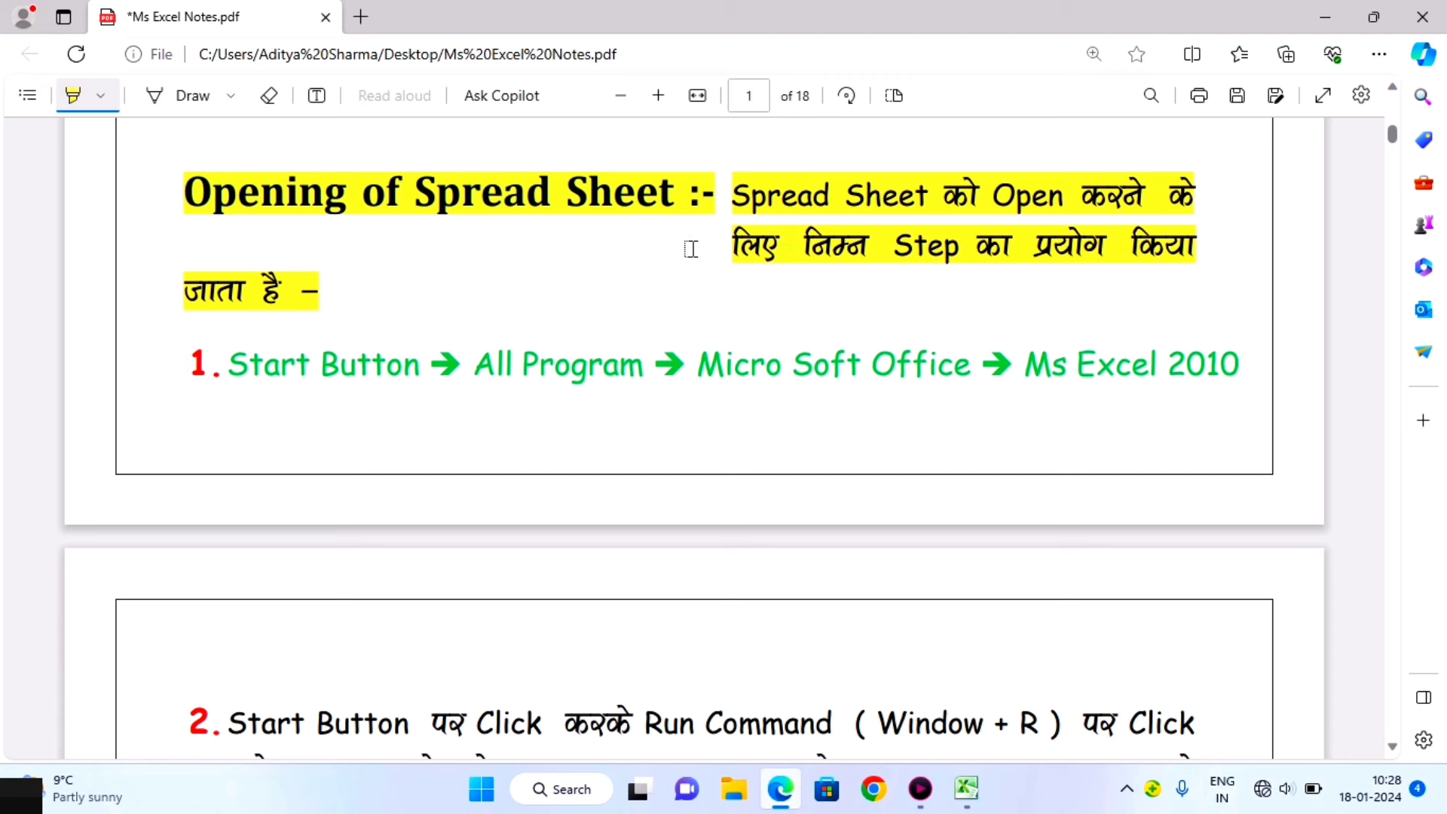
{"action": "mouse_move", "coordinate": [223, 353]}
{"action": "left_mouse_down"}
{"action": "mouse_move", "coordinate": [190, 362]}
{"action": "mouse_move", "coordinate": [456, 372]}
{"action": "left_mouse_up"}
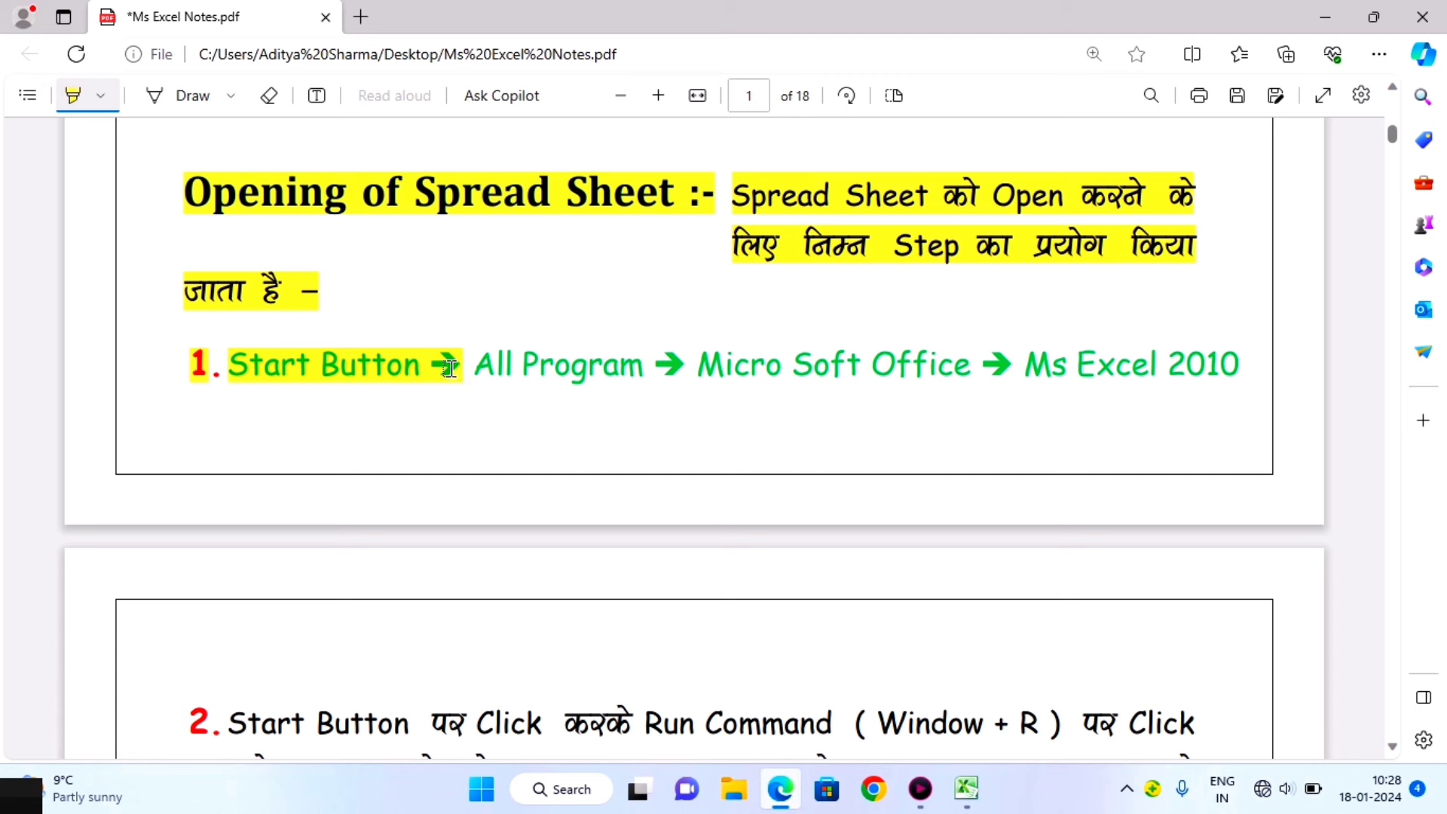
{"action": "left_click", "coordinate": [1325, 13]}
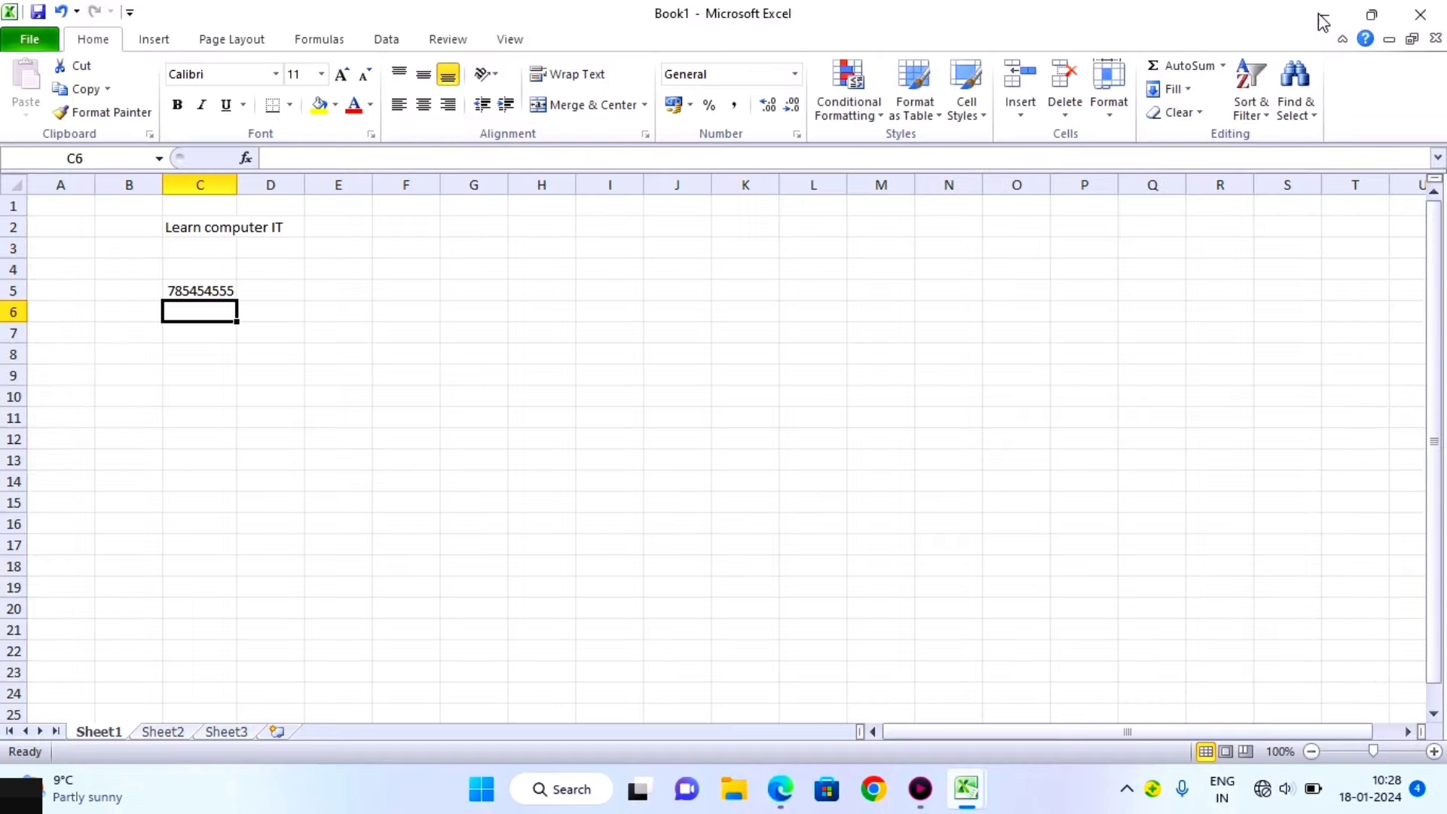
{"action": "left_click", "coordinate": [1320, 16]}
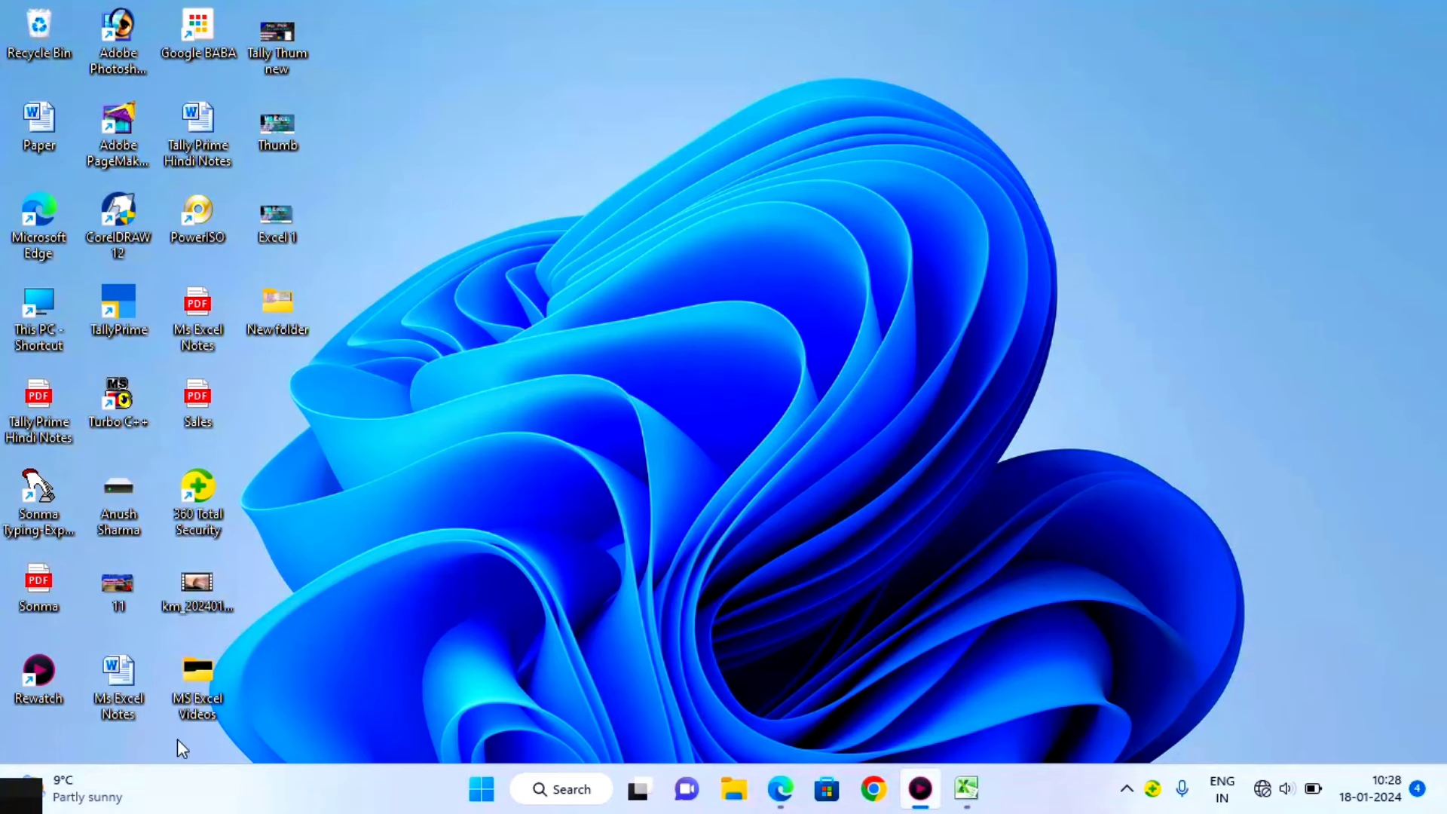
{"action": "left_click", "coordinate": [474, 789]}
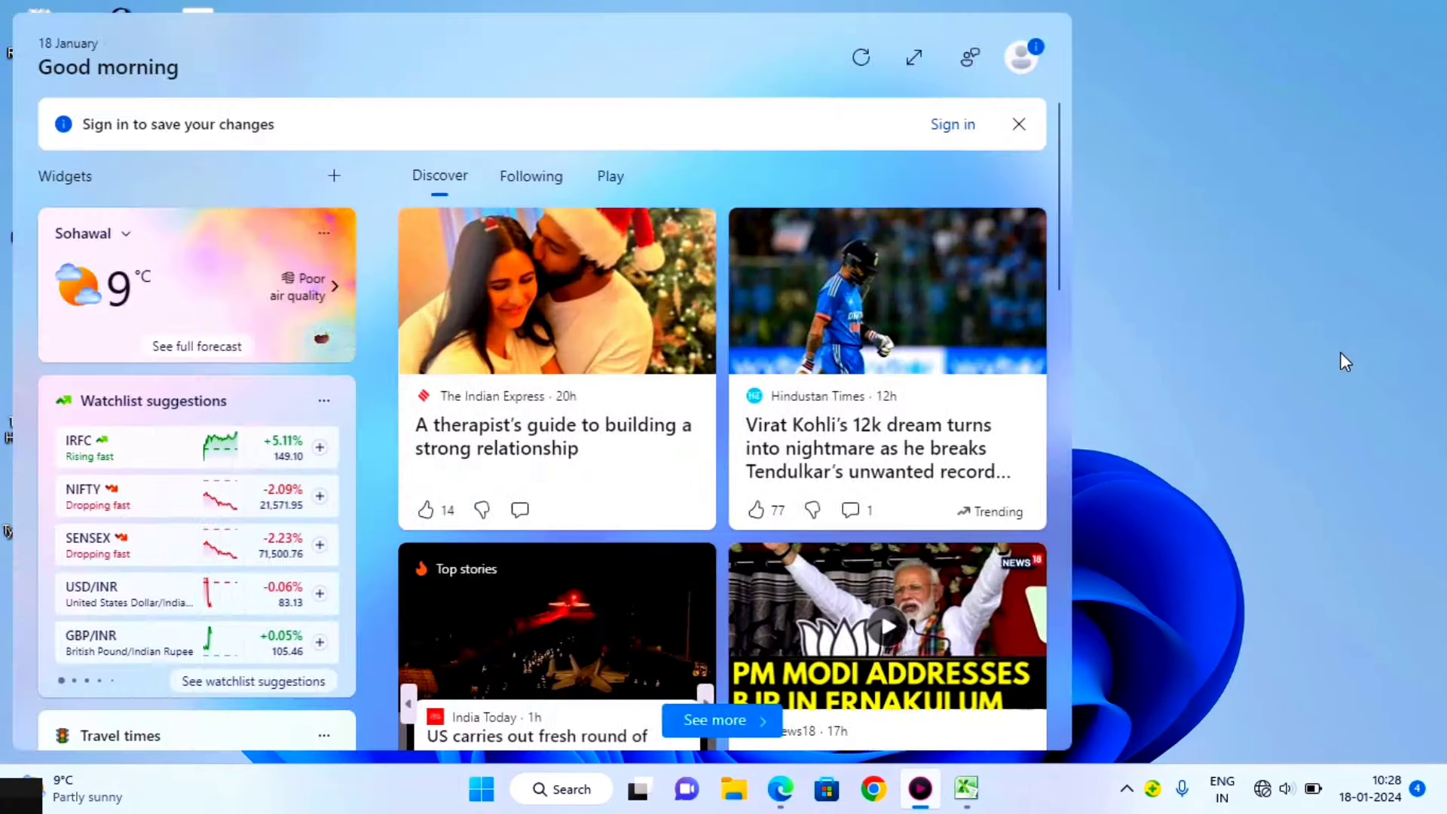
{"action": "left_click", "coordinate": [1345, 358]}
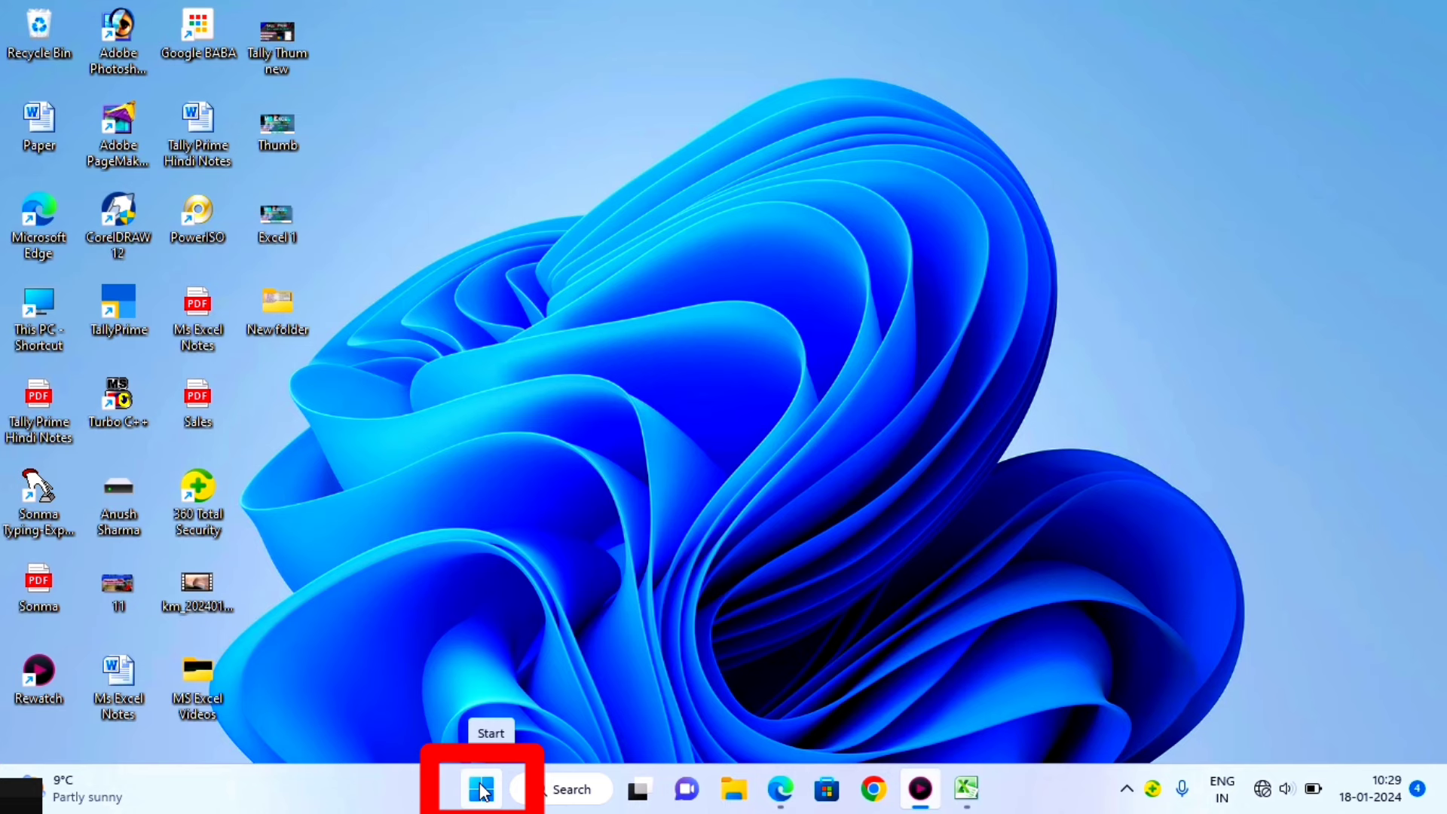
{"action": "key", "text": "alt+Tab"}
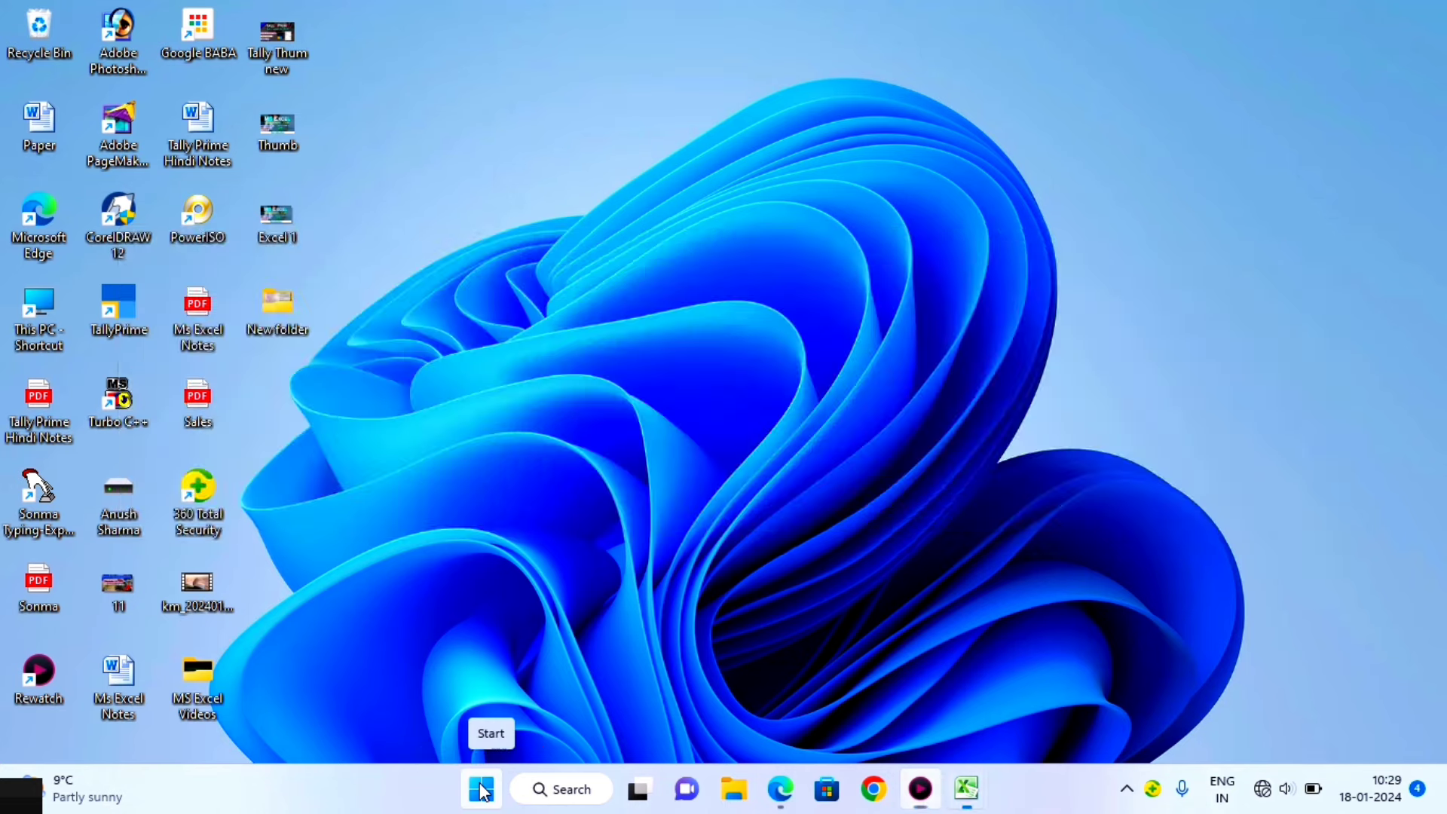
{"action": "key", "text": "alt+Tab"}
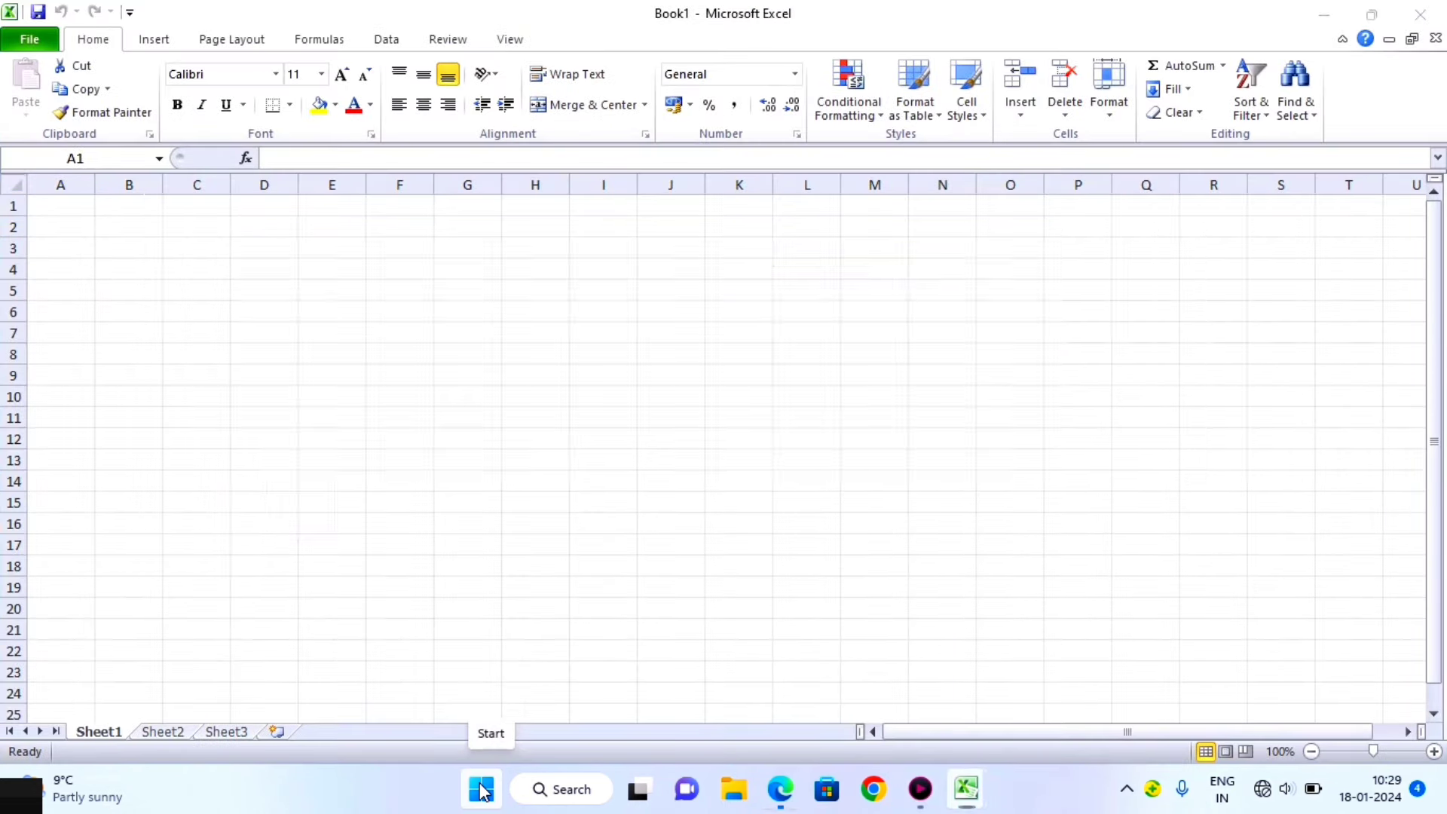
{"action": "key", "text": "alt+Tab"}
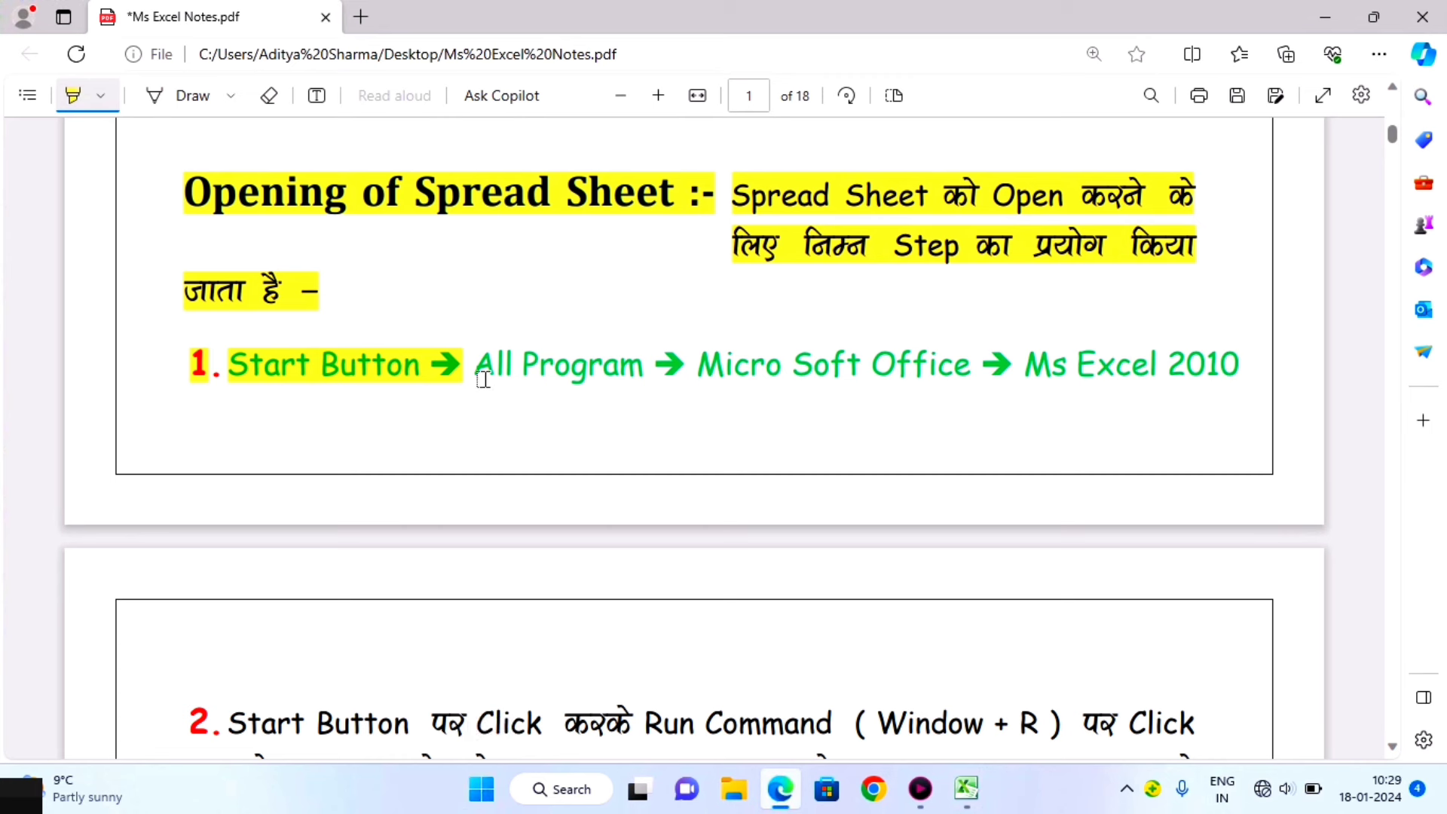
Step: Highlight 'All Program' in yellow, then minimize Edge and Excel and open the Start menu
{"action": "left_click_drag", "start_coordinate": [476, 367], "coordinate": [636, 374]}
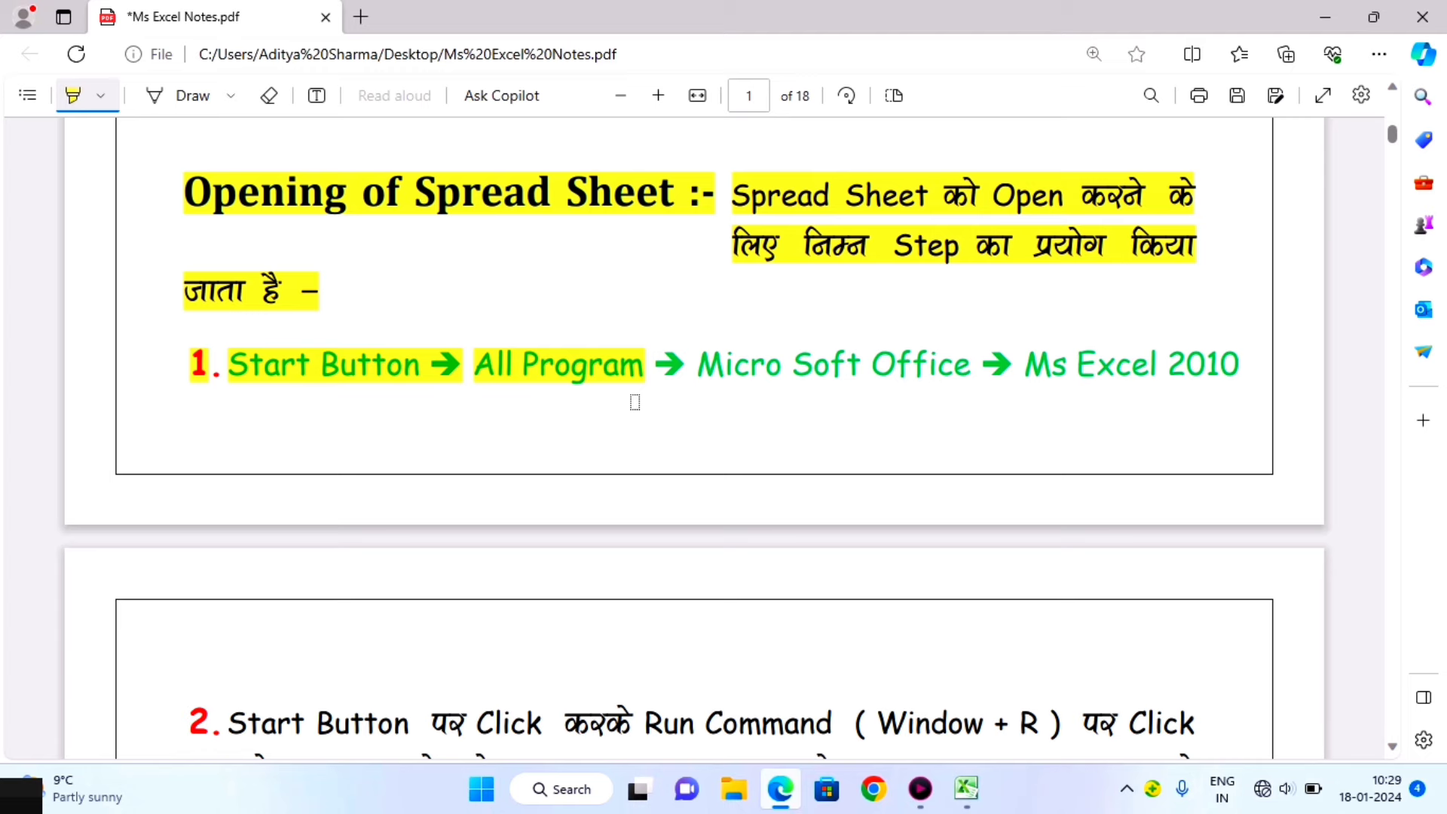
{"action": "left_click", "coordinate": [1319, 32]}
{"action": "left_click", "coordinate": [1317, 11]}
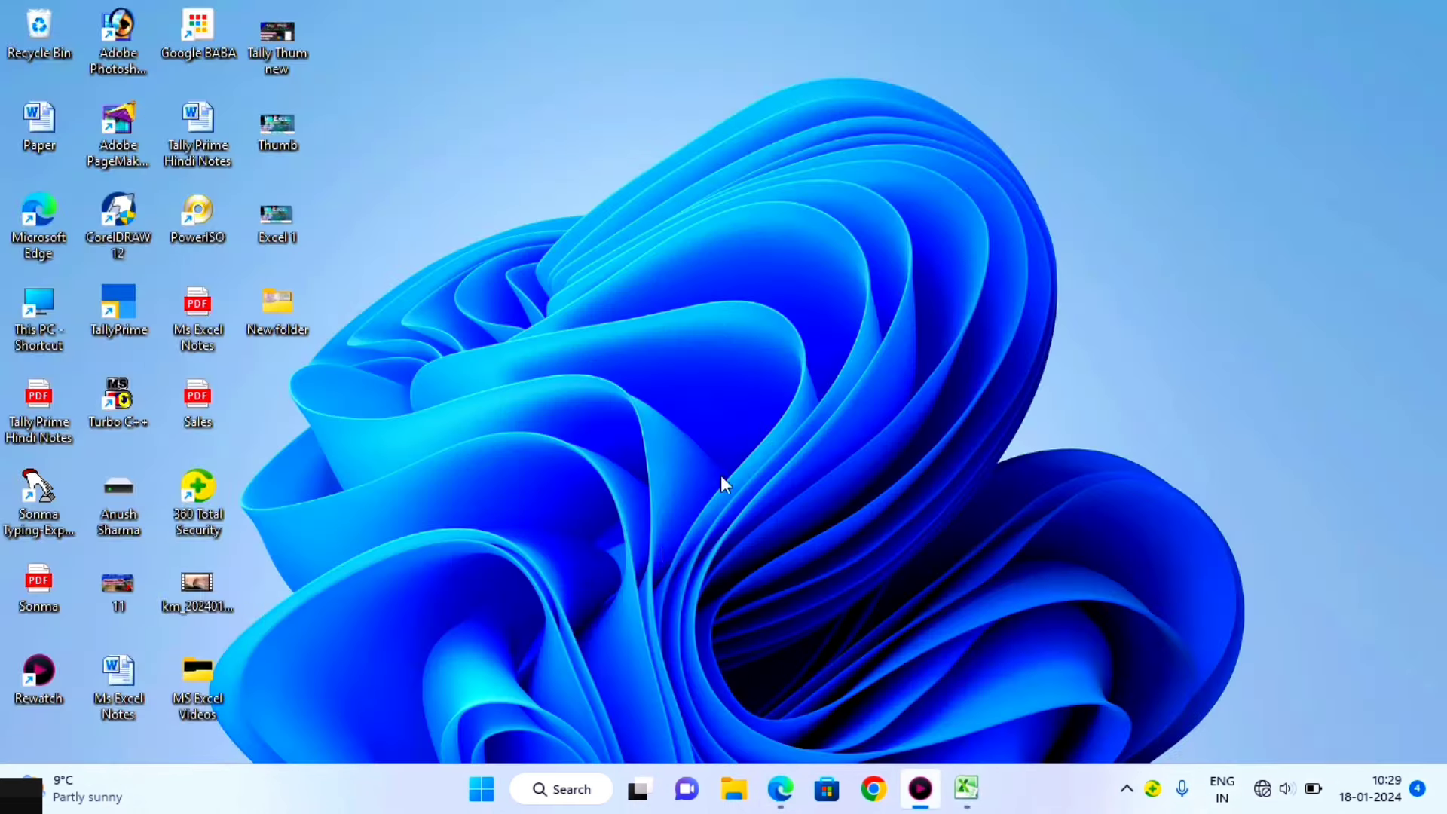
{"action": "left_click", "coordinate": [482, 797]}
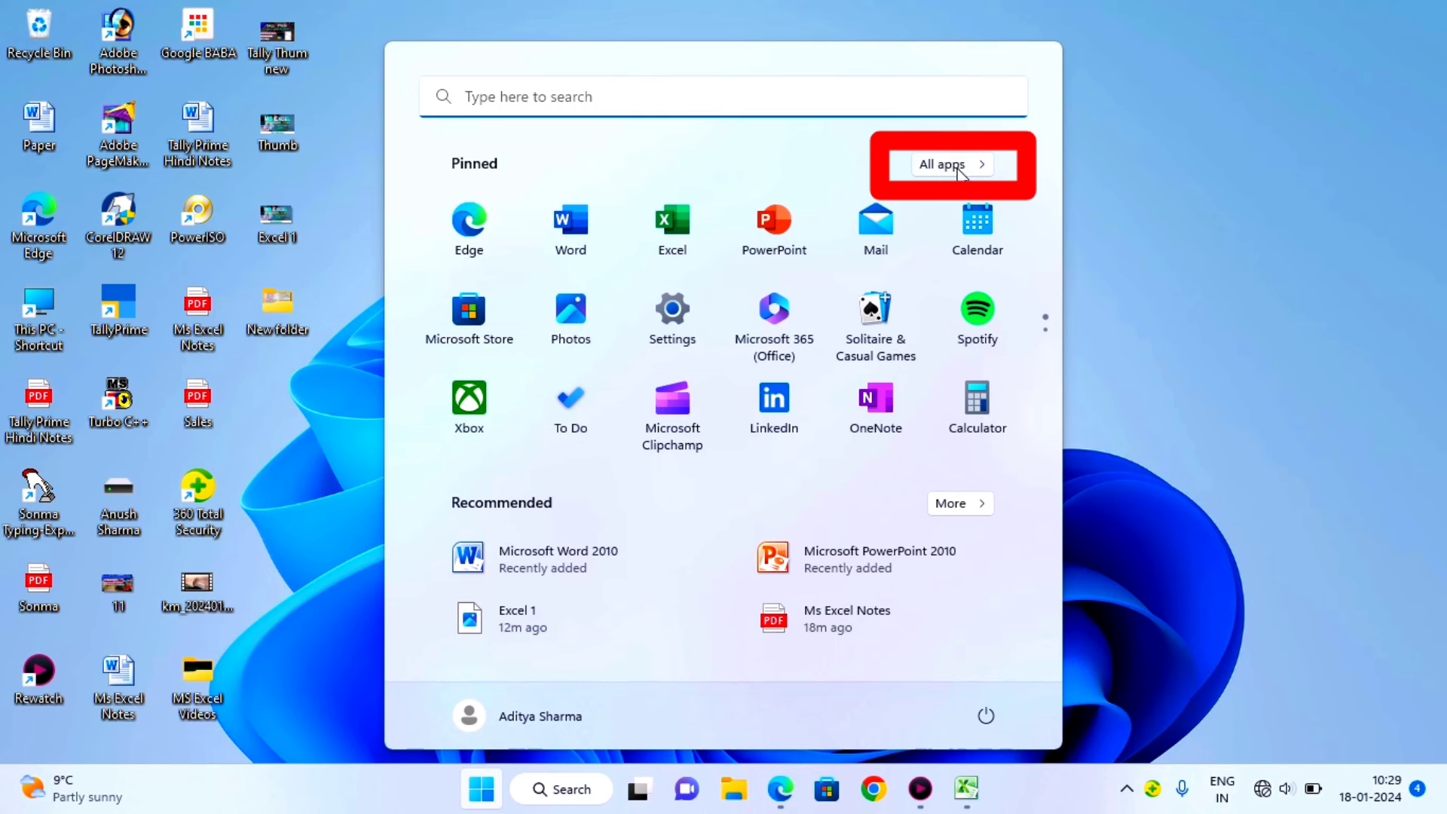
Step: Show the Start menu's All apps list, then switch back to the notes PDF in Edge
{"action": "left_click", "coordinate": [982, 166]}
{"action": "key", "text": "alt+Tab"}
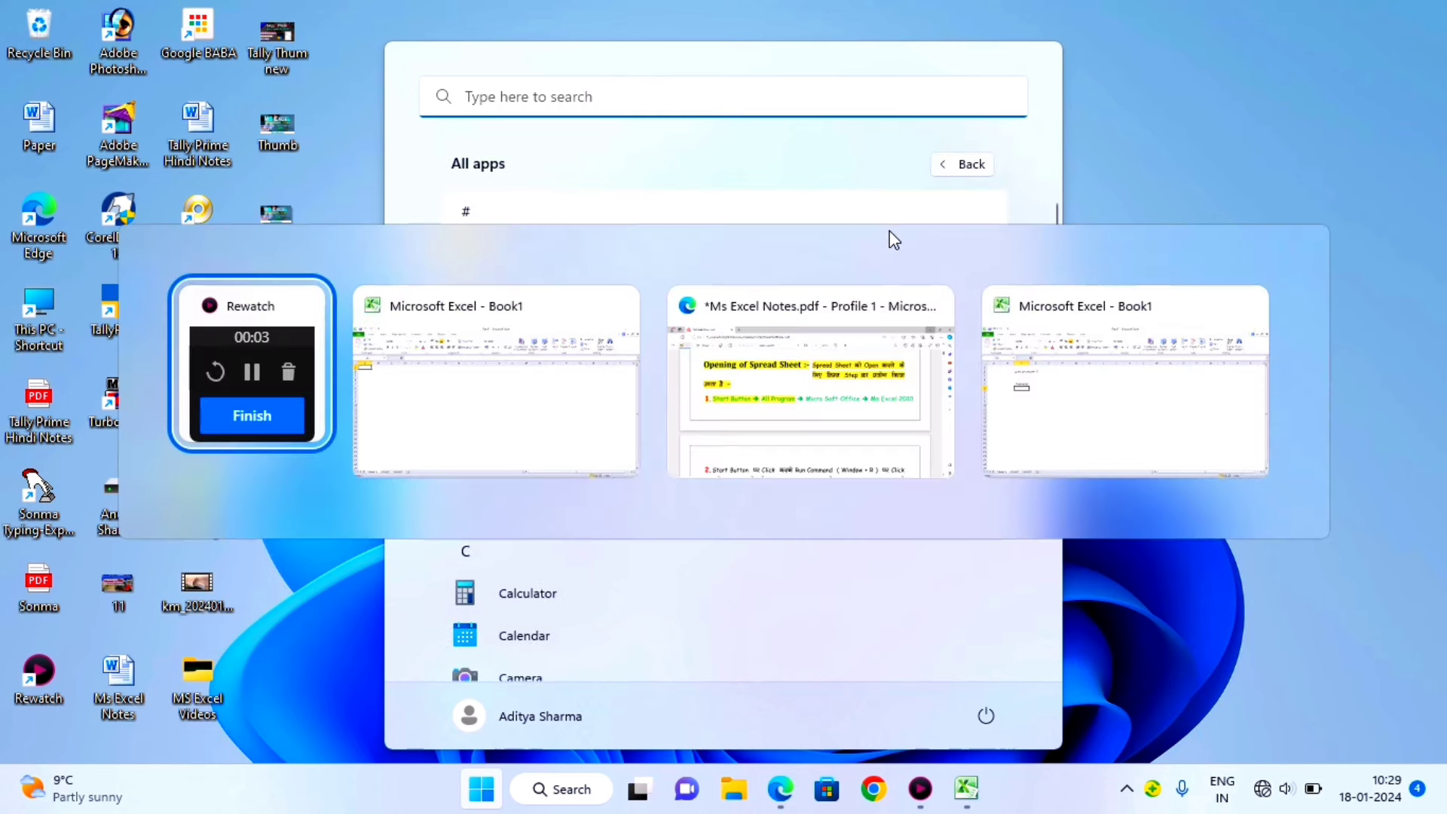
{"action": "key", "text": "Tab"}
{"action": "key", "text": "alt+Tab"}
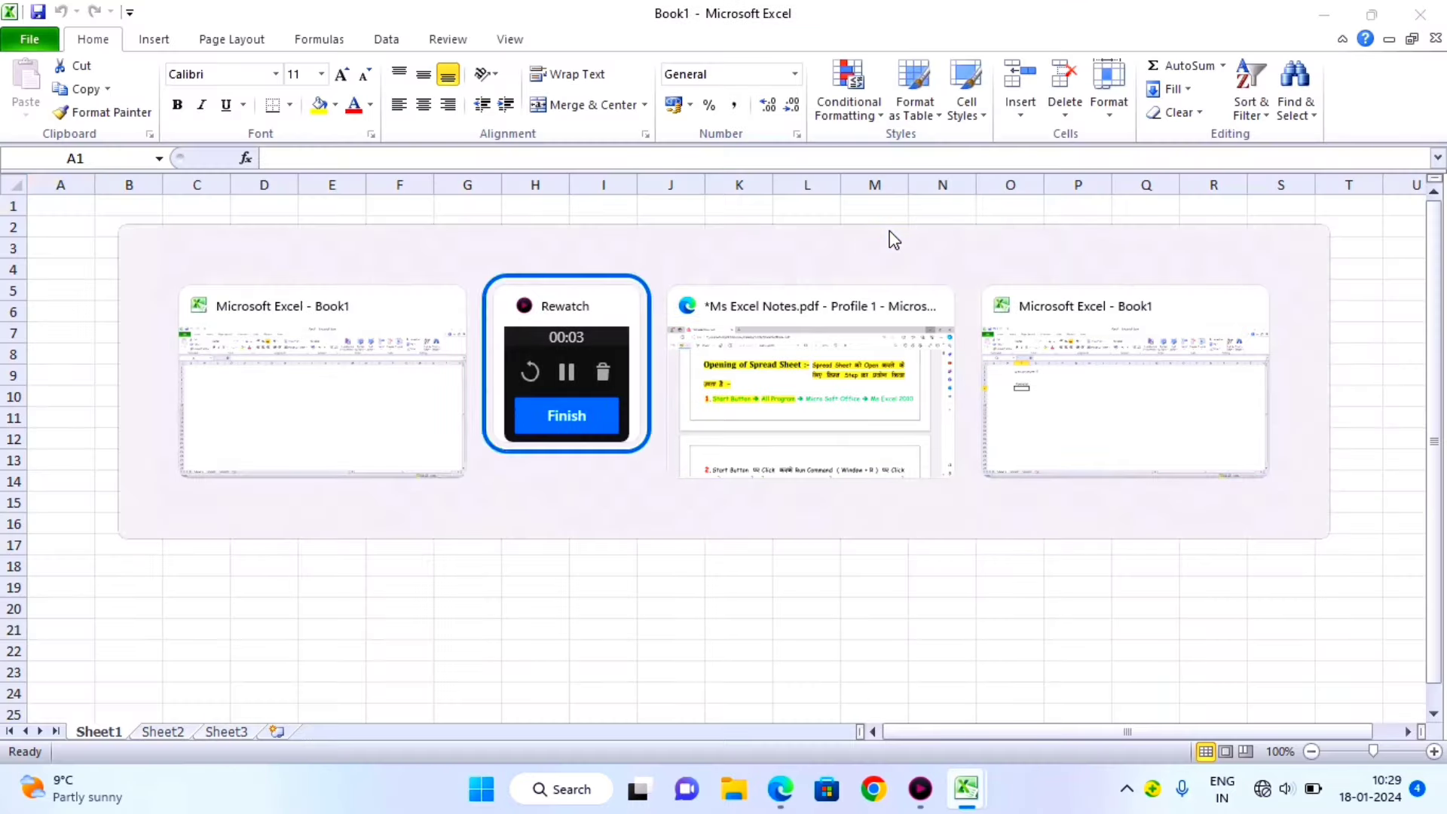
{"action": "key", "text": "alt+Tab"}
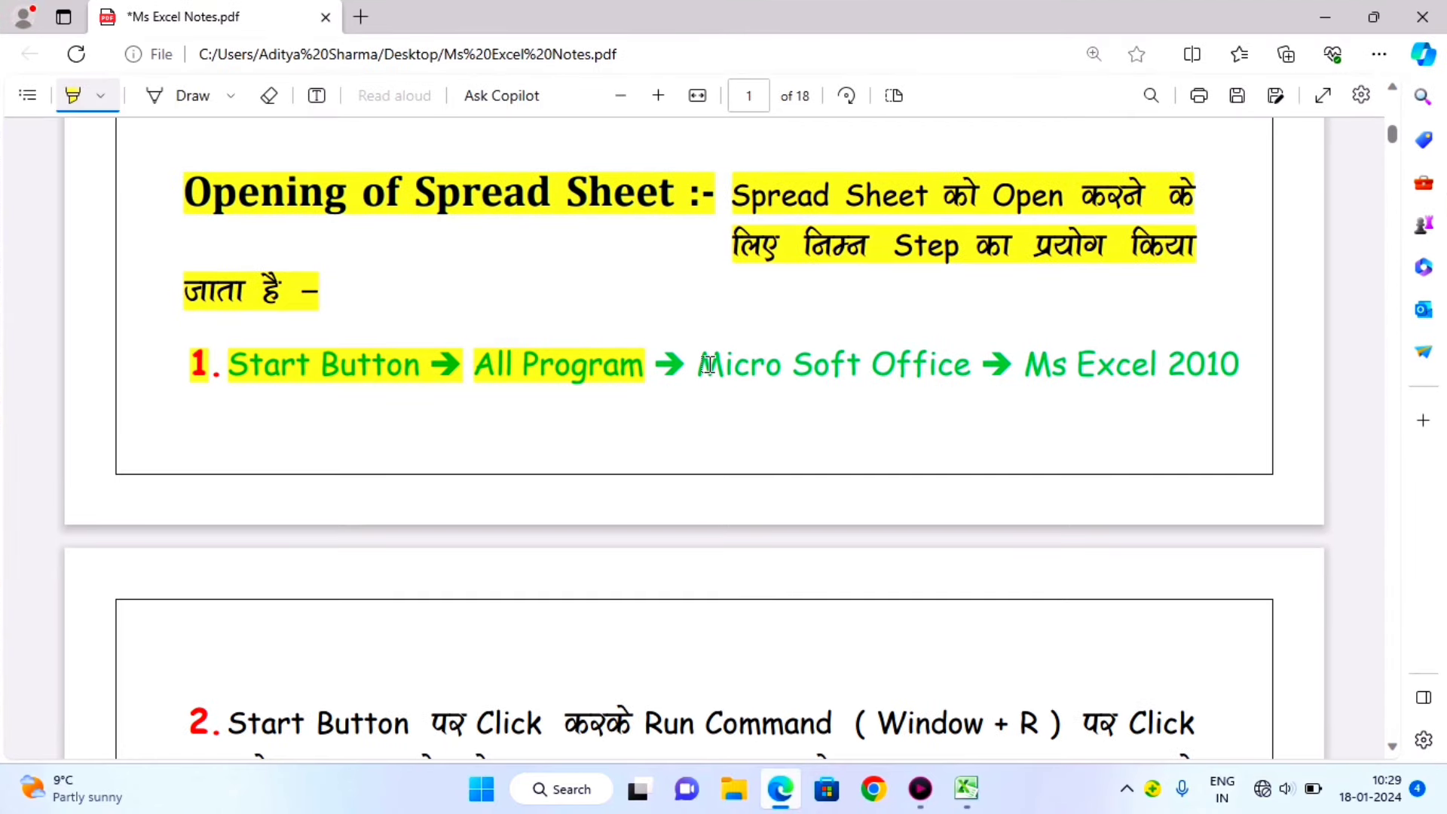
Step: Highlight 'Micro Soft Office' in yellow, then minimize Excel and Edge to show the desktop
{"action": "left_click_drag", "start_coordinate": [703, 366], "coordinate": [972, 366]}
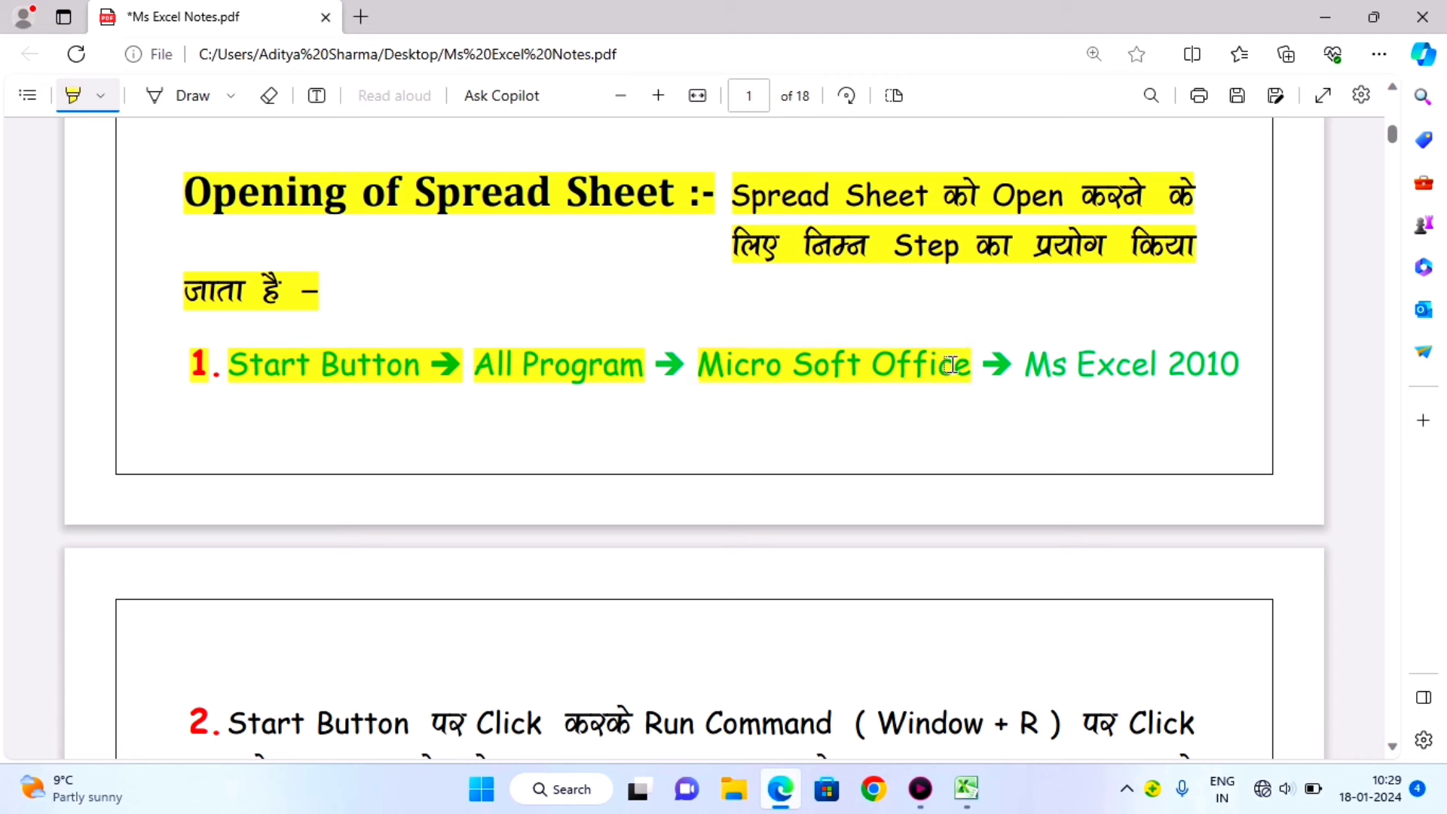
{"action": "key", "text": "alt+Tab"}
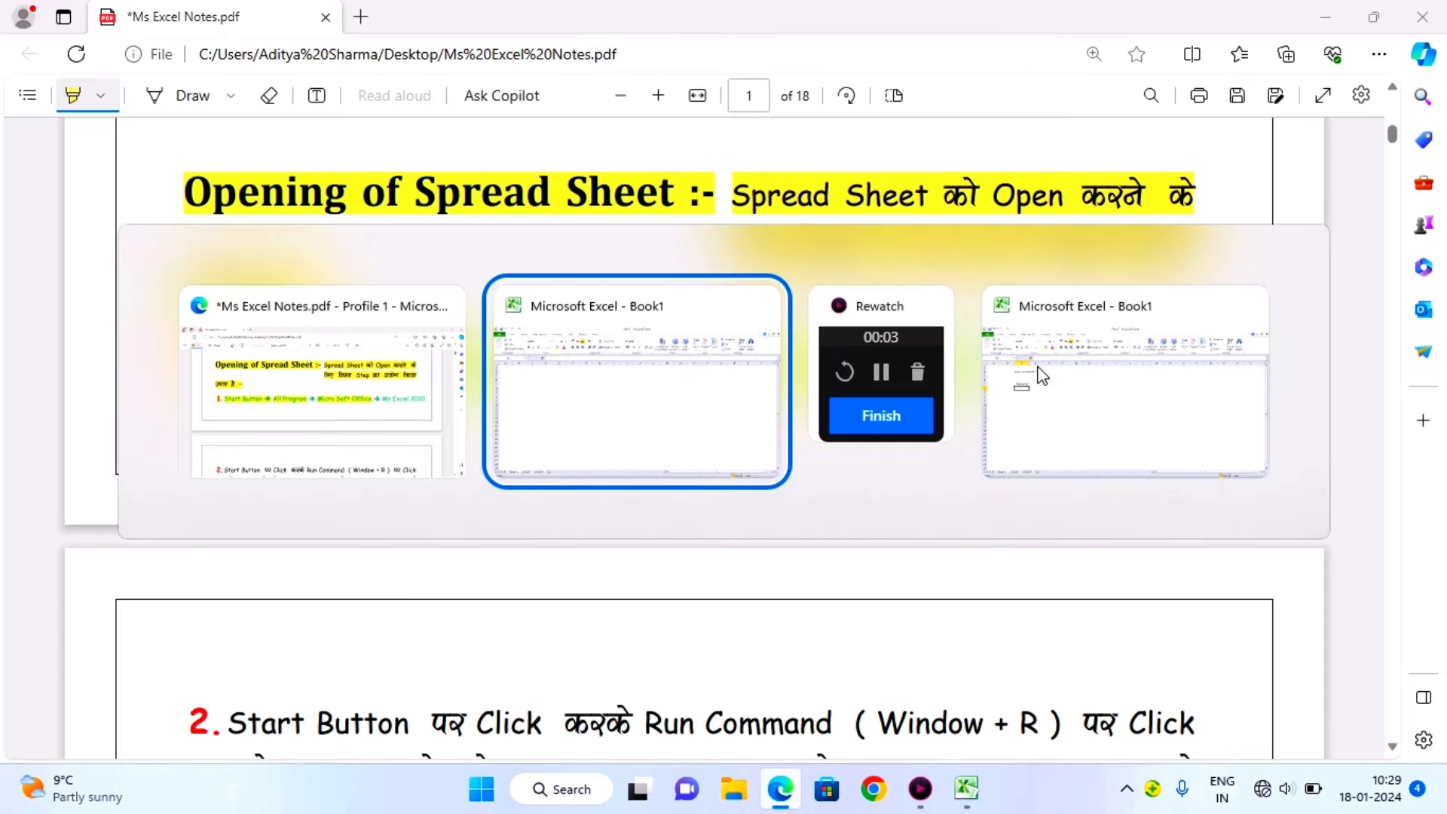
{"action": "left_click", "coordinate": [1082, 314]}
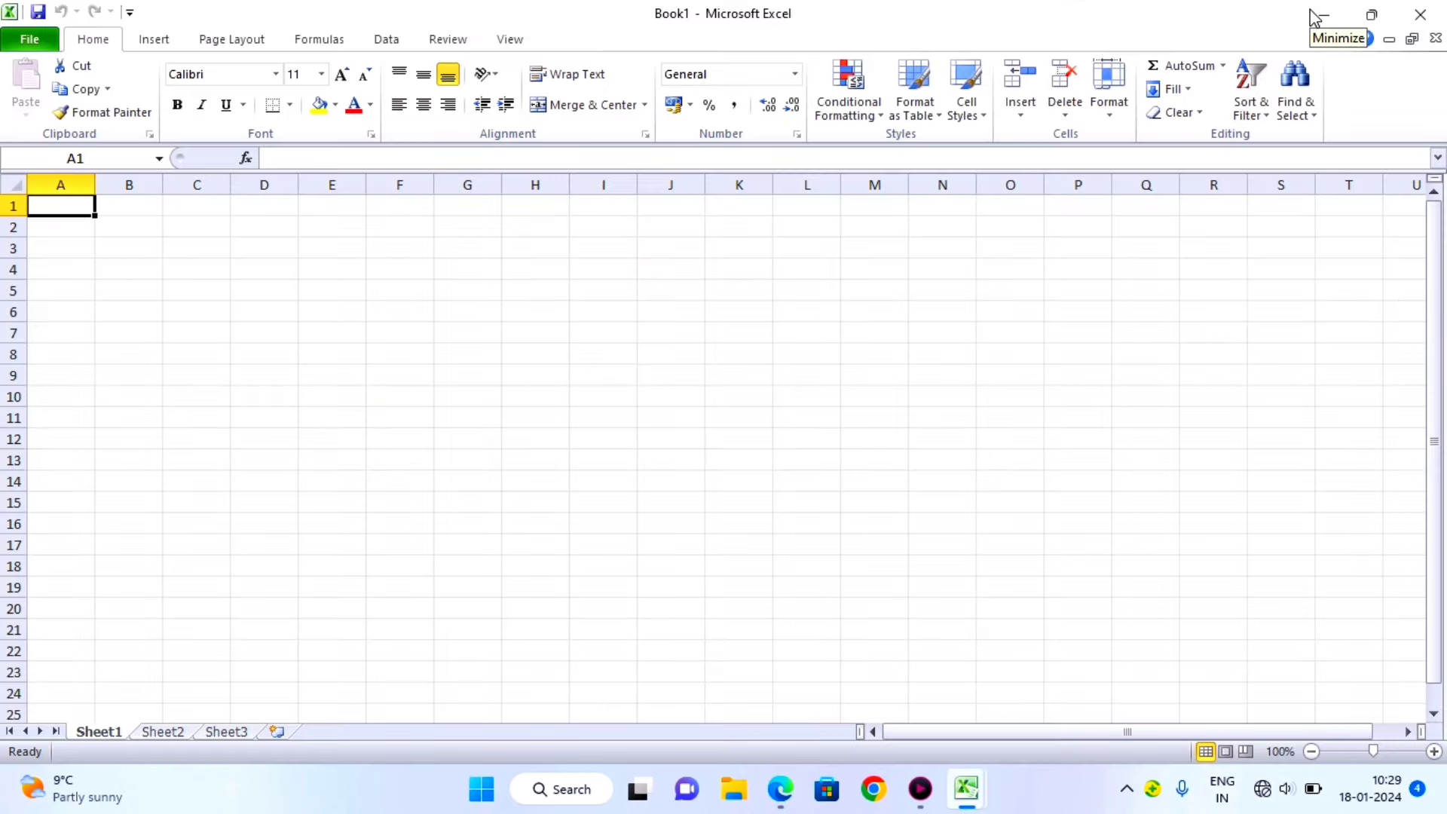
{"action": "left_click", "coordinate": [1316, 17]}
{"action": "left_click", "coordinate": [1313, 12]}
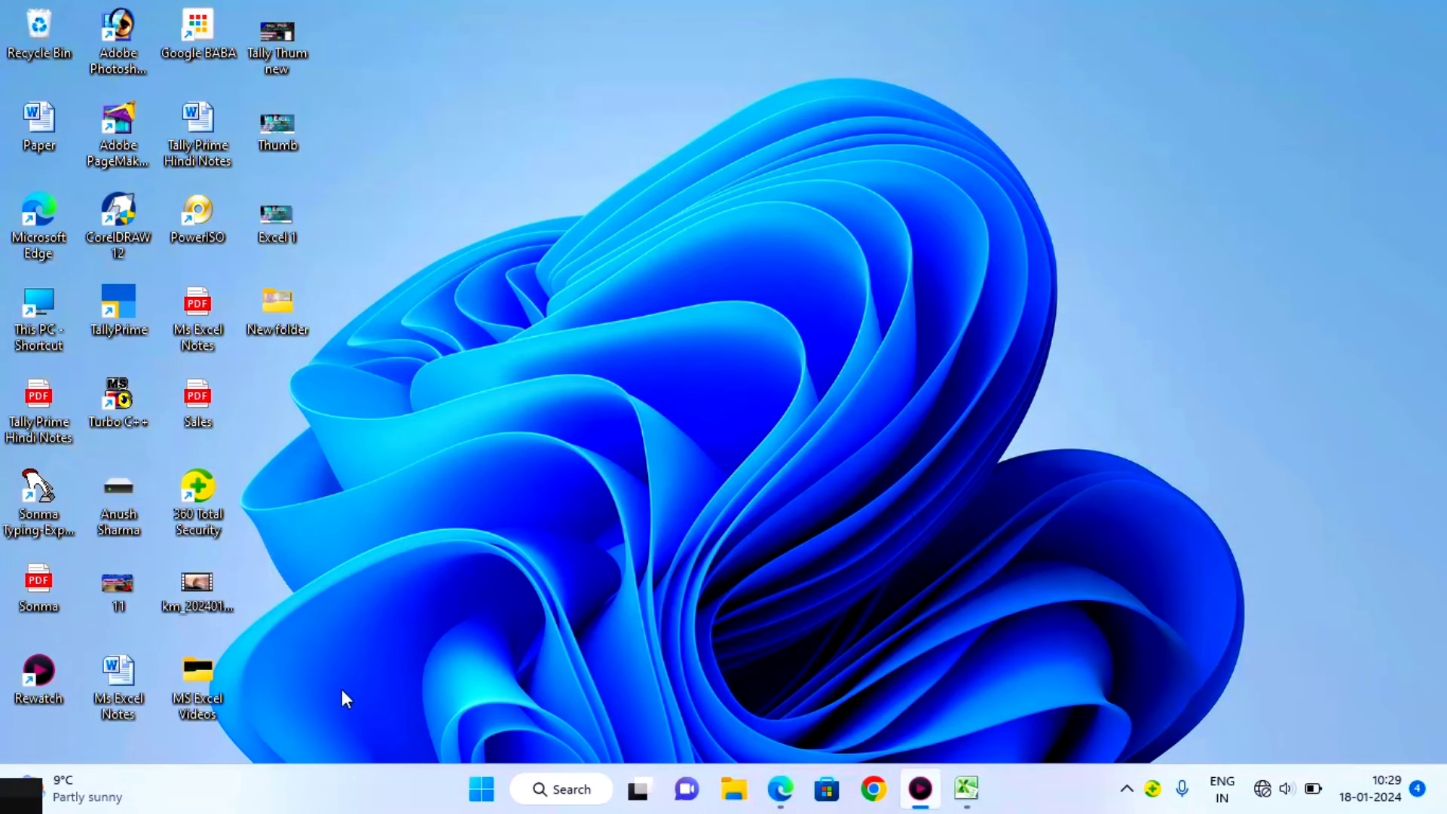
Step: Open the Start menu's All apps list and scroll down to the Microsoft Office folder
{"action": "left_click", "coordinate": [479, 783]}
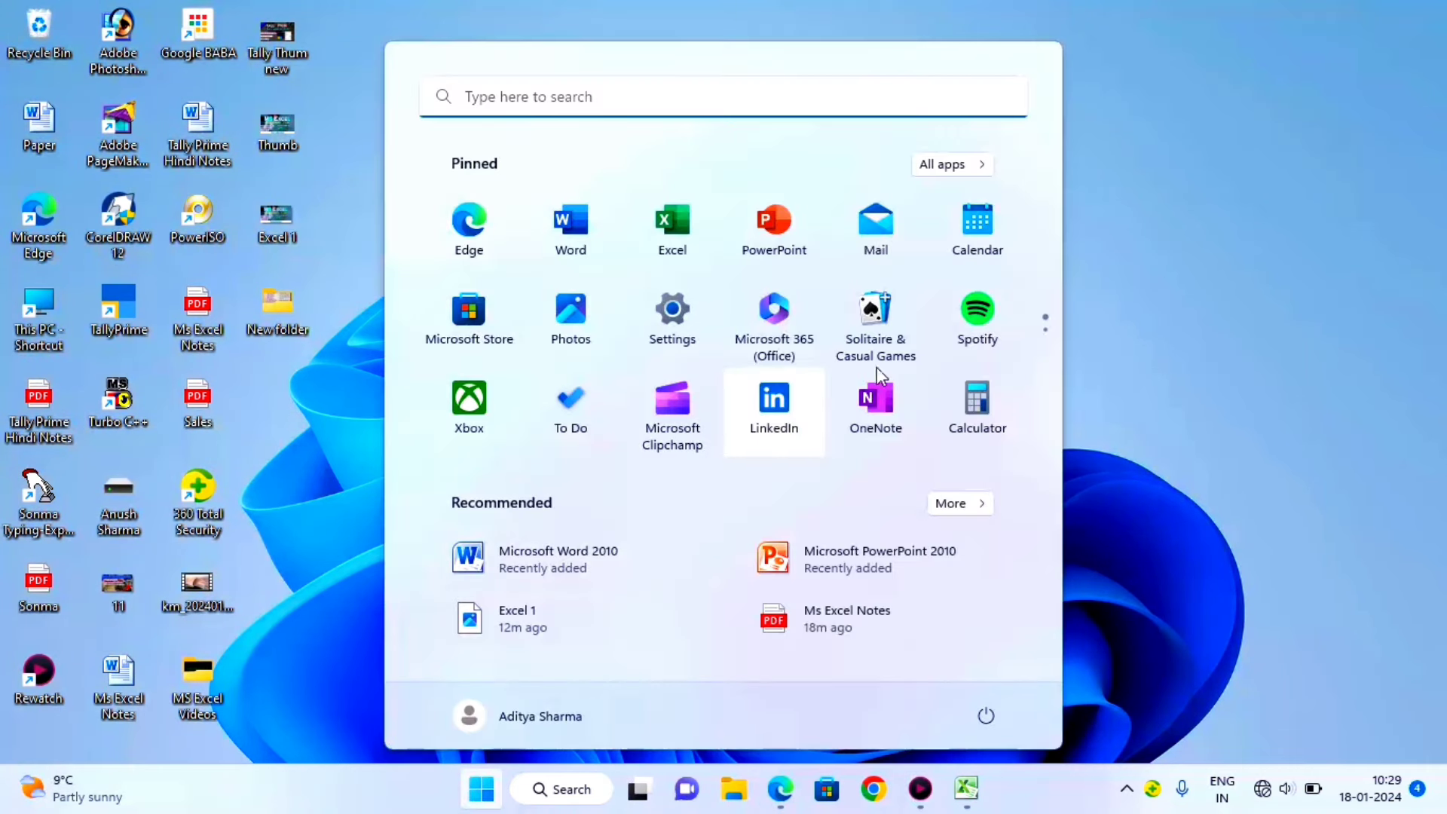
{"action": "left_click", "coordinate": [974, 165]}
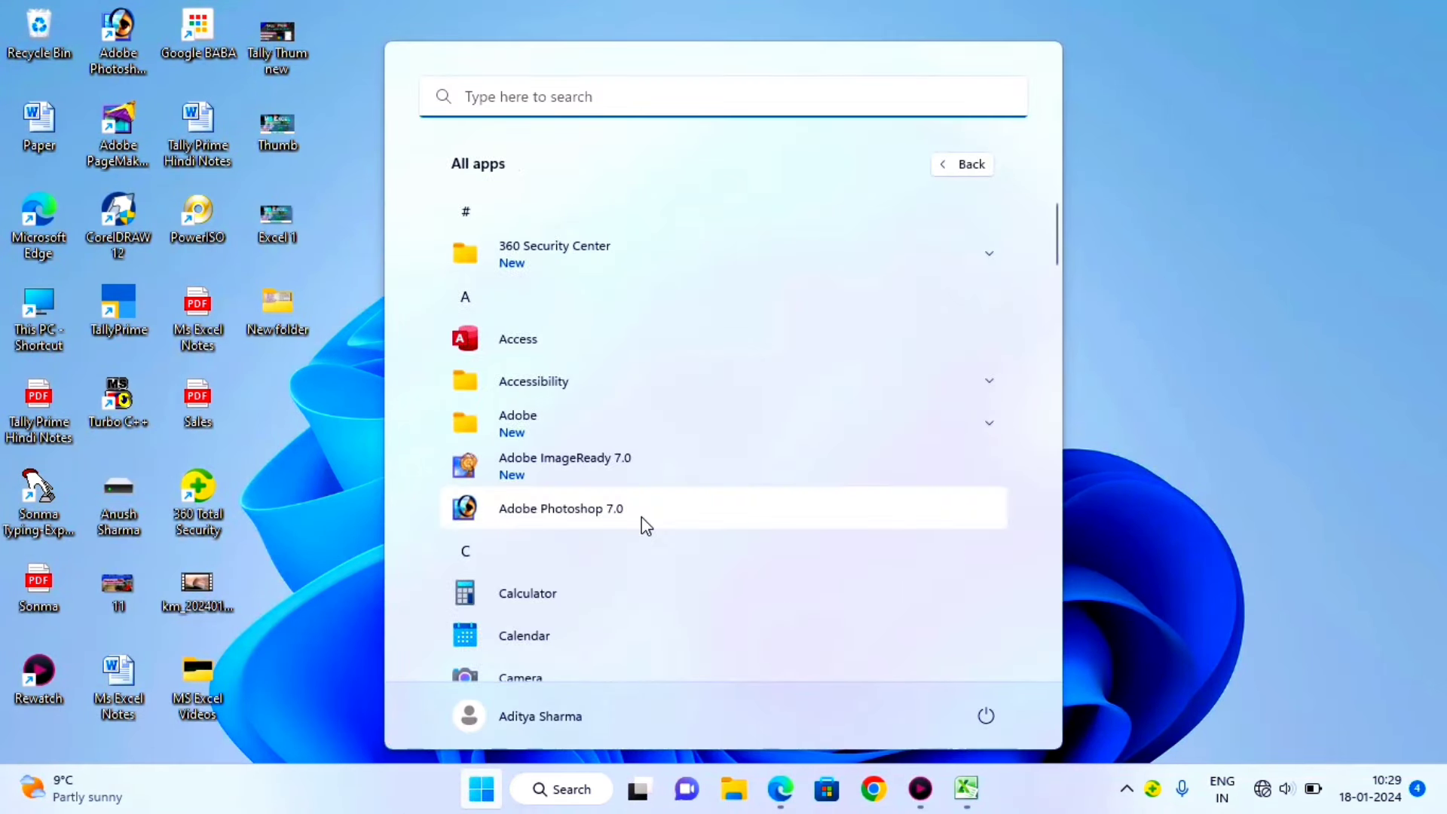
{"action": "scroll", "coordinate": [623, 565], "scroll_direction": "down", "scroll_amount": 2}
{"action": "scroll", "coordinate": [624, 569], "scroll_direction": "down", "scroll_amount": 2}
{"action": "scroll", "coordinate": [624, 569], "scroll_direction": "down", "scroll_amount": 1}
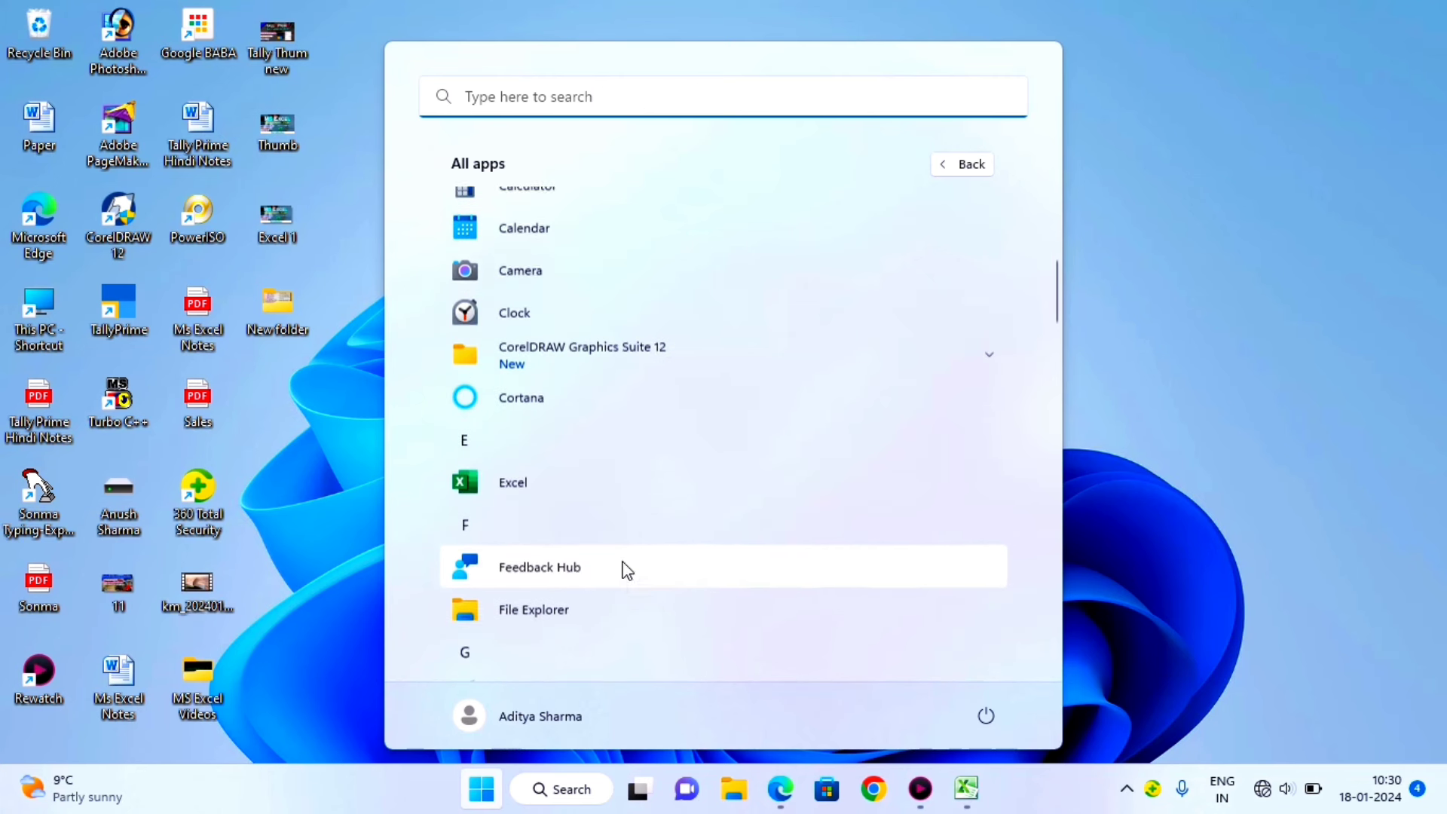
{"action": "scroll", "coordinate": [626, 573], "scroll_direction": "down", "scroll_amount": 1}
{"action": "scroll", "coordinate": [627, 576], "scroll_direction": "down", "scroll_amount": 1}
{"action": "scroll", "coordinate": [622, 572], "scroll_direction": "down", "scroll_amount": 2}
{"action": "scroll", "coordinate": [622, 577], "scroll_direction": "down", "scroll_amount": 2}
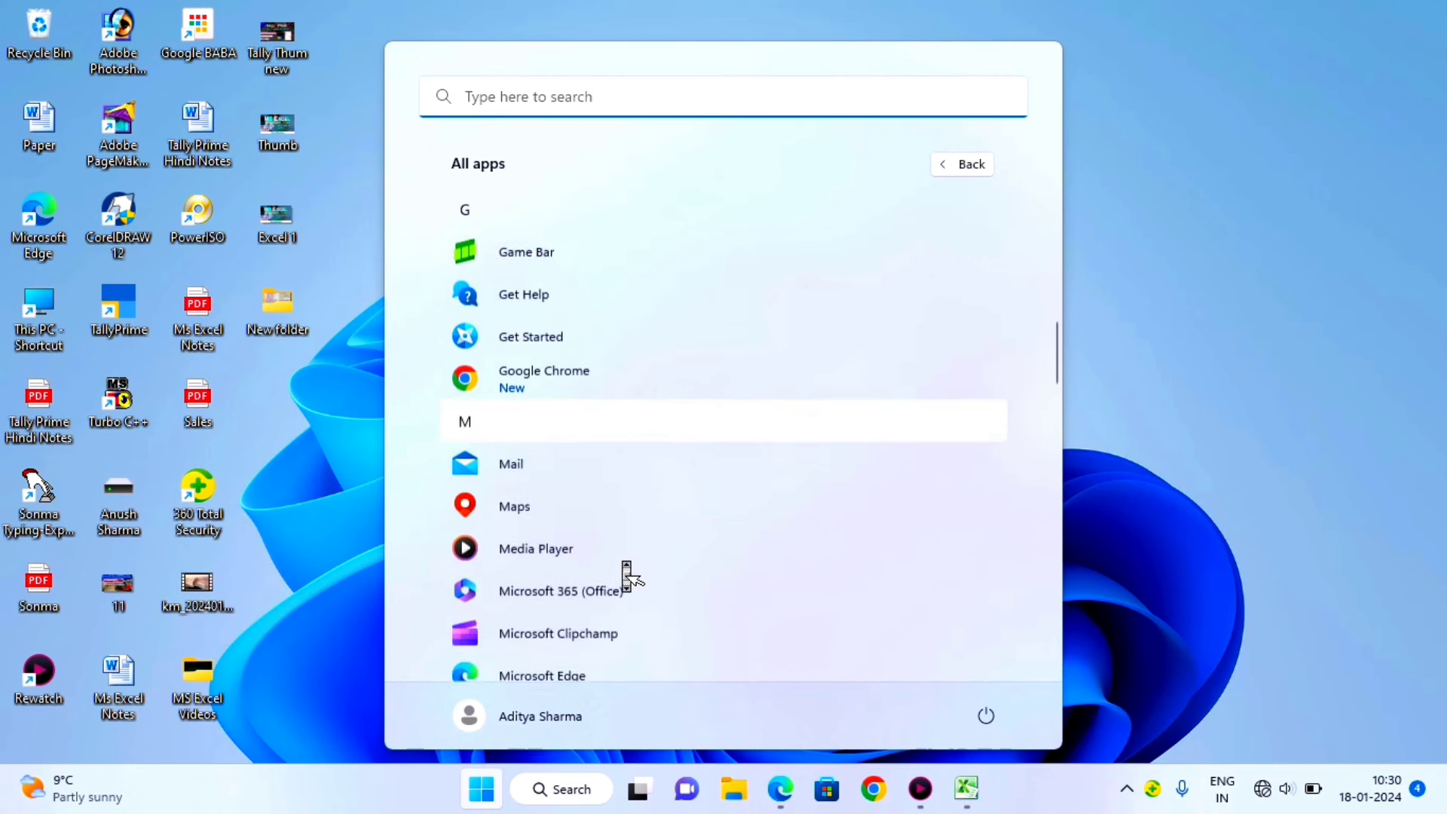
{"action": "scroll", "coordinate": [625, 573], "scroll_direction": "down", "scroll_amount": 1}
{"action": "scroll", "coordinate": [626, 574], "scroll_direction": "down", "scroll_amount": 2}
{"action": "scroll", "coordinate": [626, 573], "scroll_direction": "down", "scroll_amount": 1}
{"action": "scroll", "coordinate": [627, 571], "scroll_direction": "down", "scroll_amount": 2}
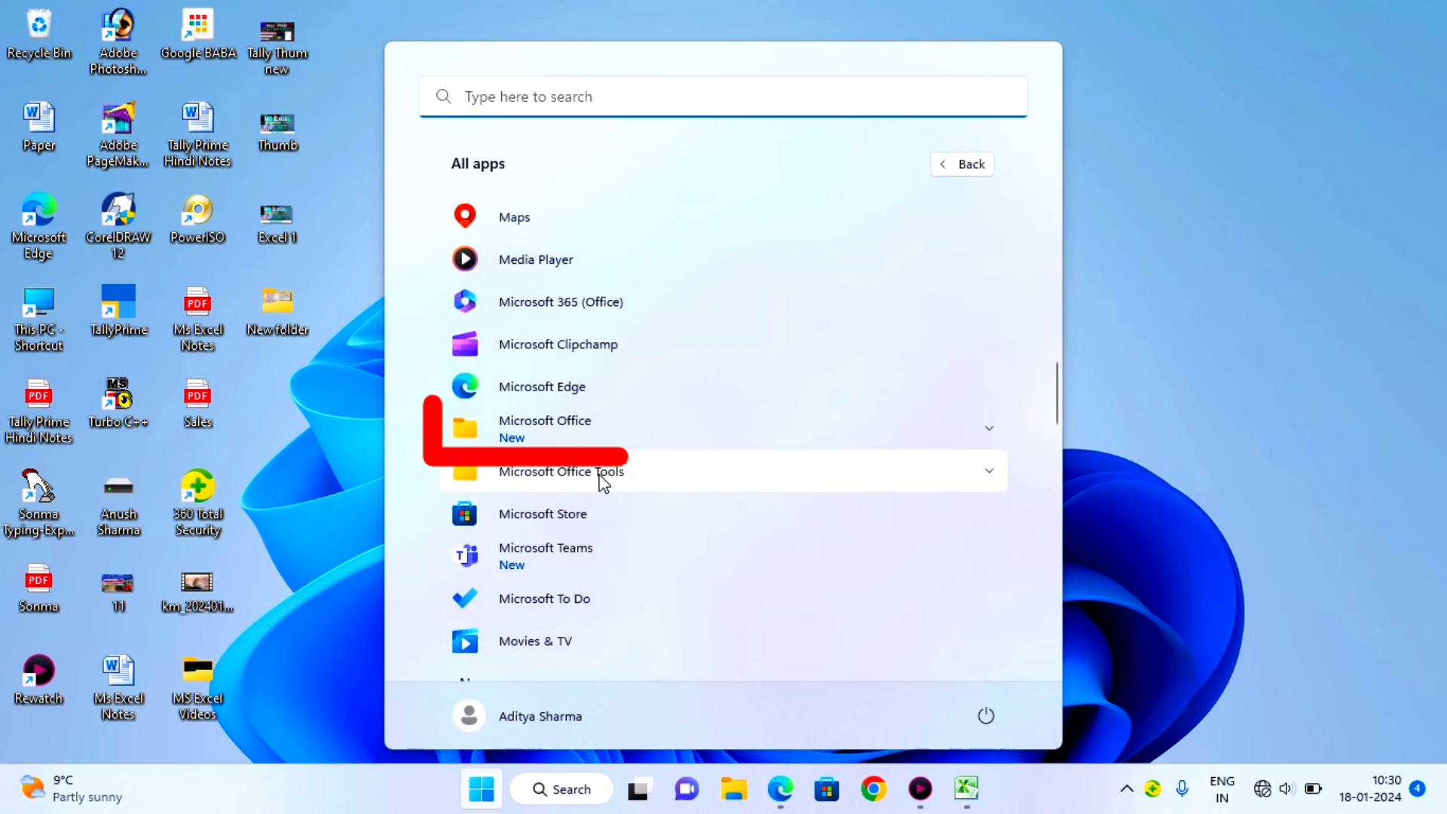
Step: Expand the Microsoft Office folder to reveal Microsoft Excel 2010, then leave the Start menu
{"action": "left_click", "coordinate": [598, 432]}
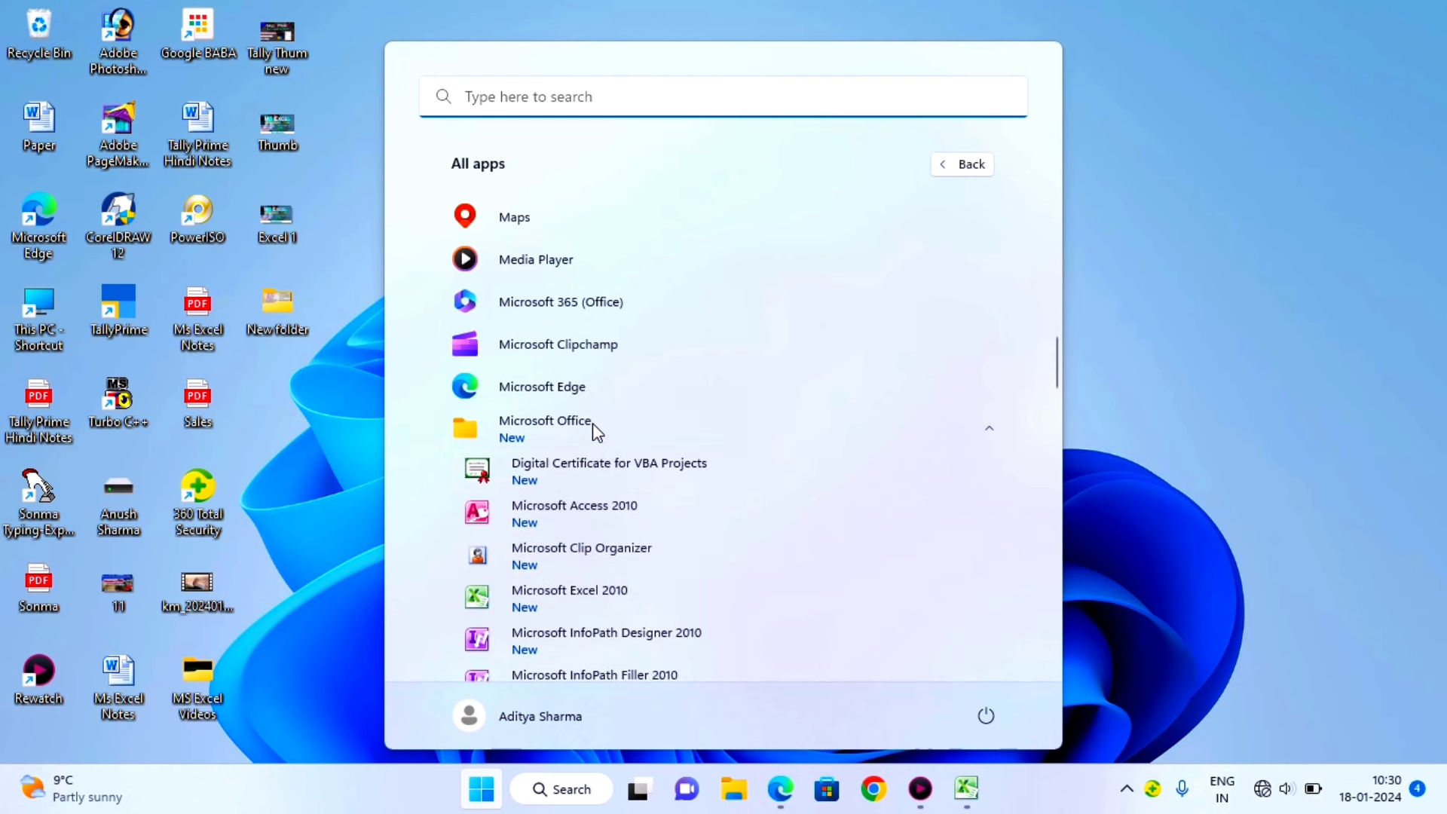
{"action": "scroll", "coordinate": [615, 483], "scroll_direction": "down", "scroll_amount": 1}
{"action": "scroll", "coordinate": [614, 483], "scroll_direction": "down", "scroll_amount": 1}
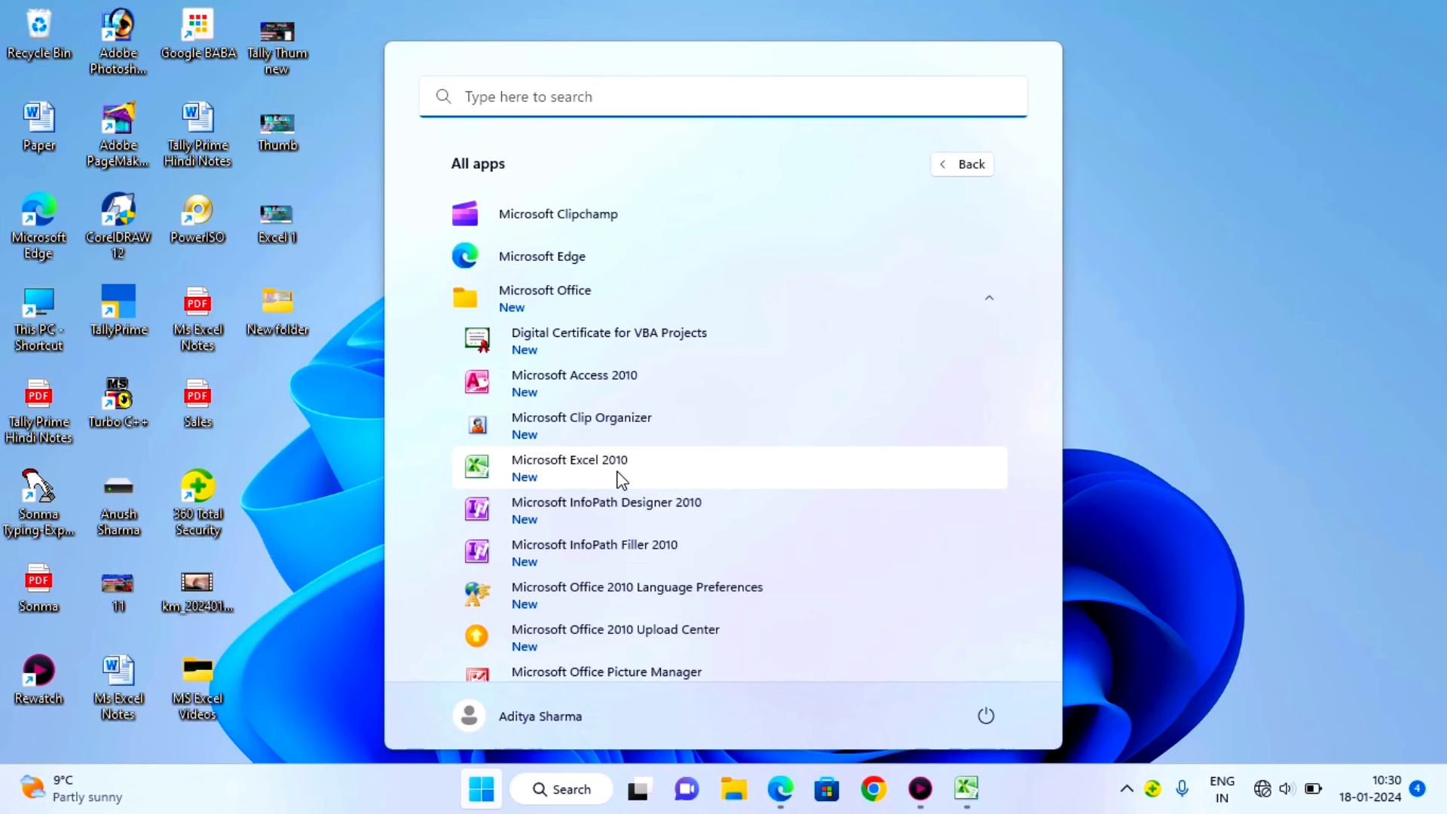
{"action": "key", "text": "alt+Tab"}
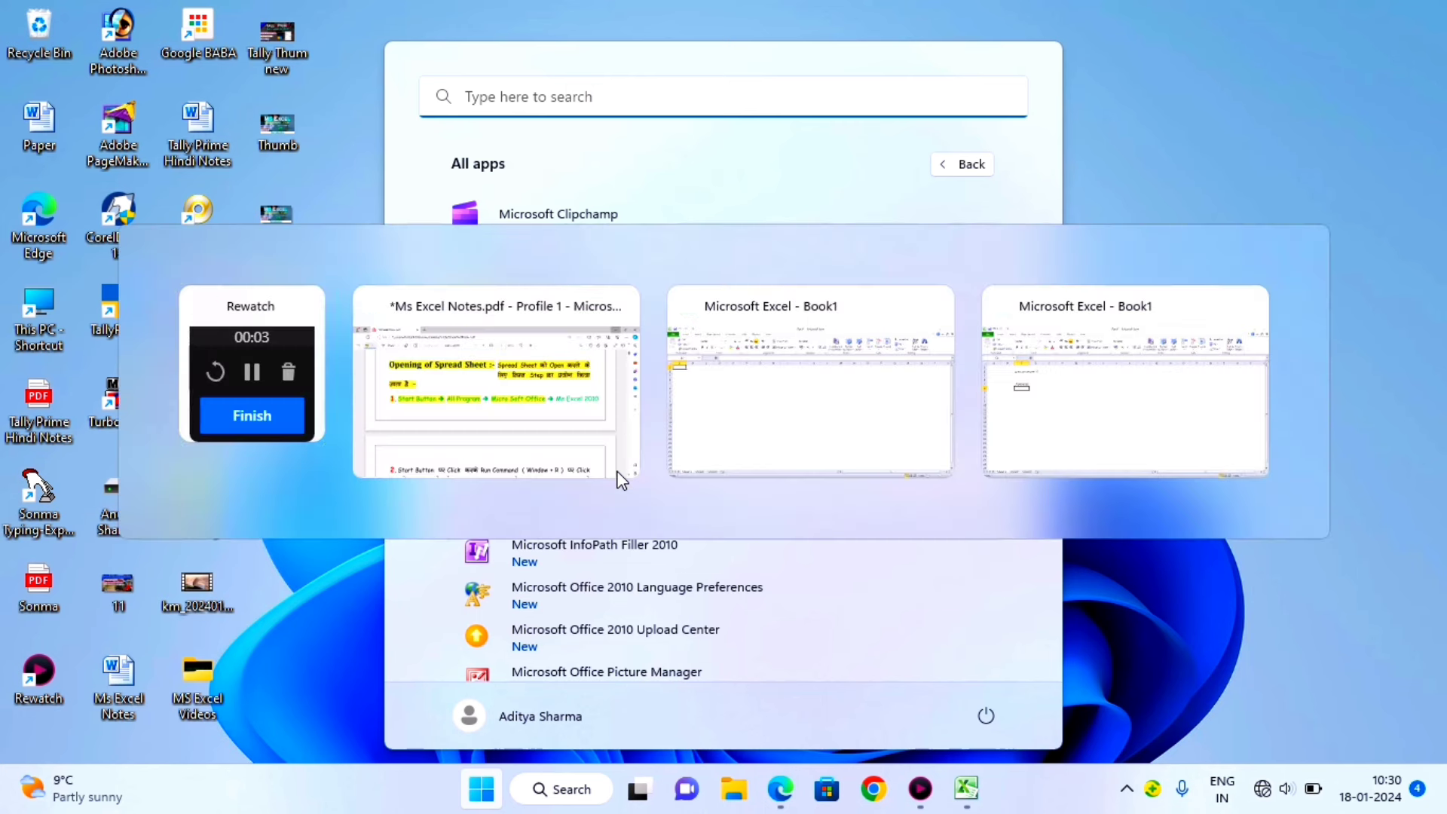
{"action": "key", "text": "Escape"}
Step: Switch back to the notes PDF and highlight 'Ms Excel 2010' in item 1 yellow
{"action": "key", "text": "alt+Tab"}
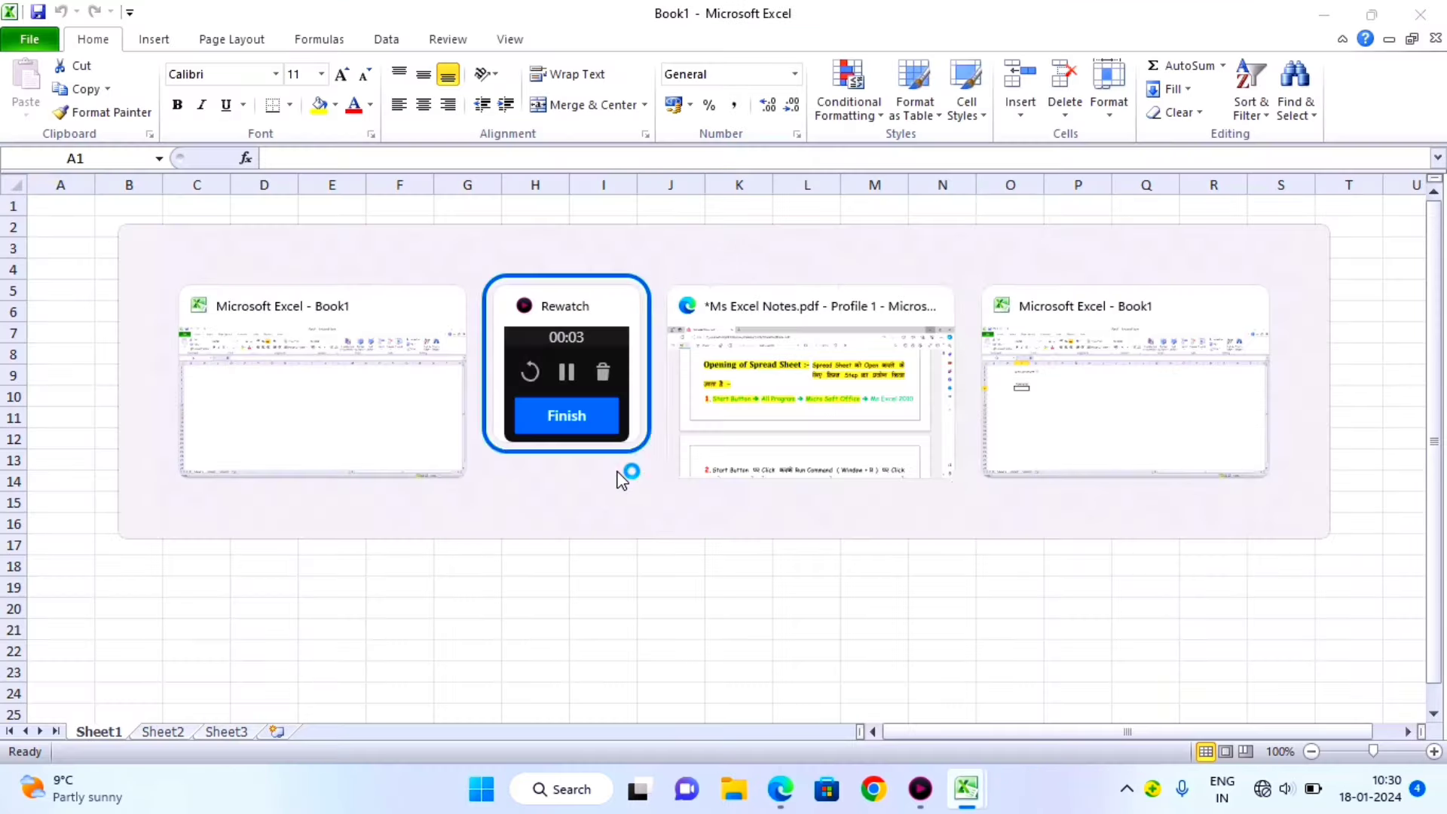
{"action": "key", "text": "Tab"}
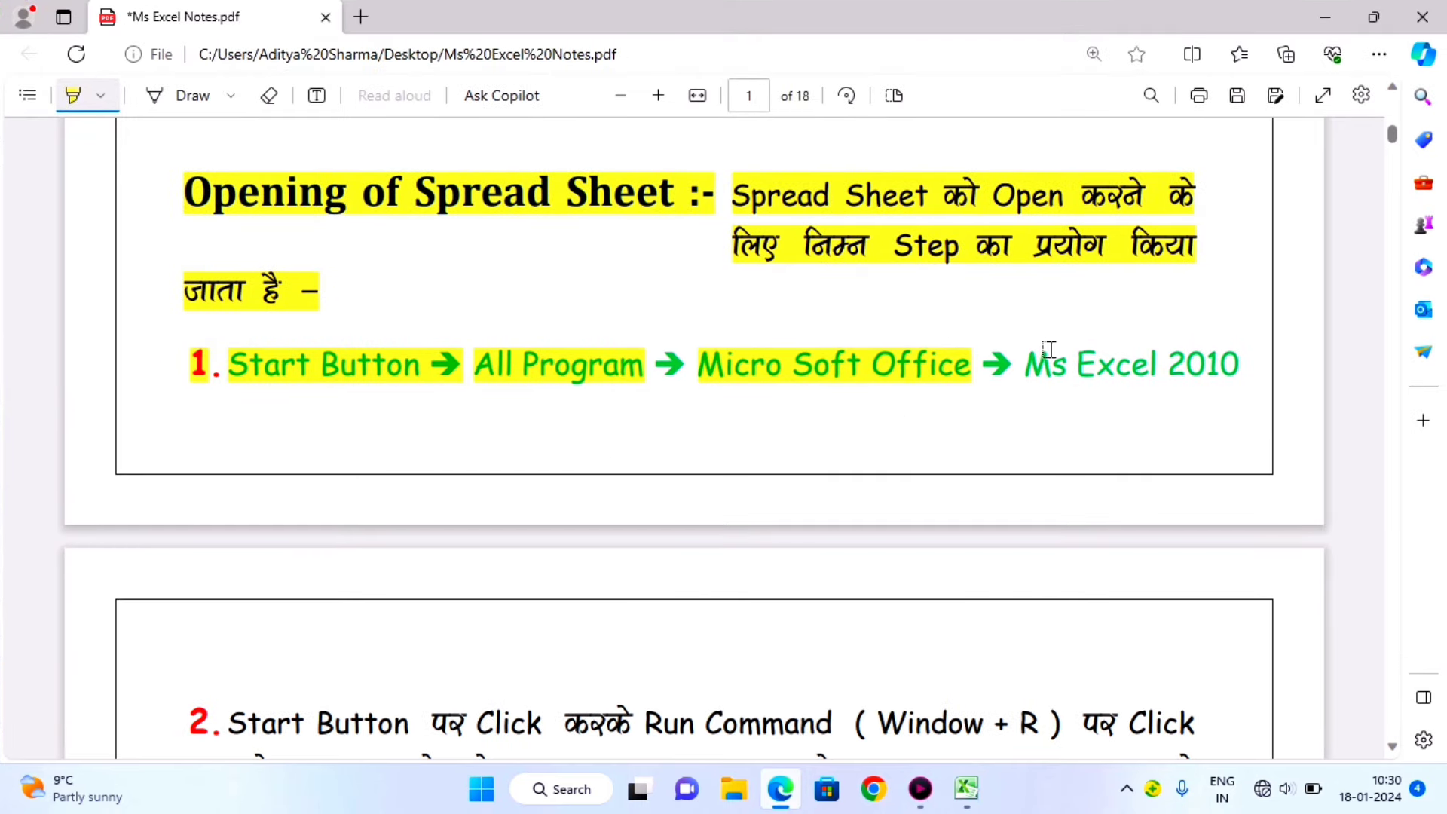
{"action": "left_click_drag", "start_coordinate": [1026, 365], "coordinate": [1229, 369]}
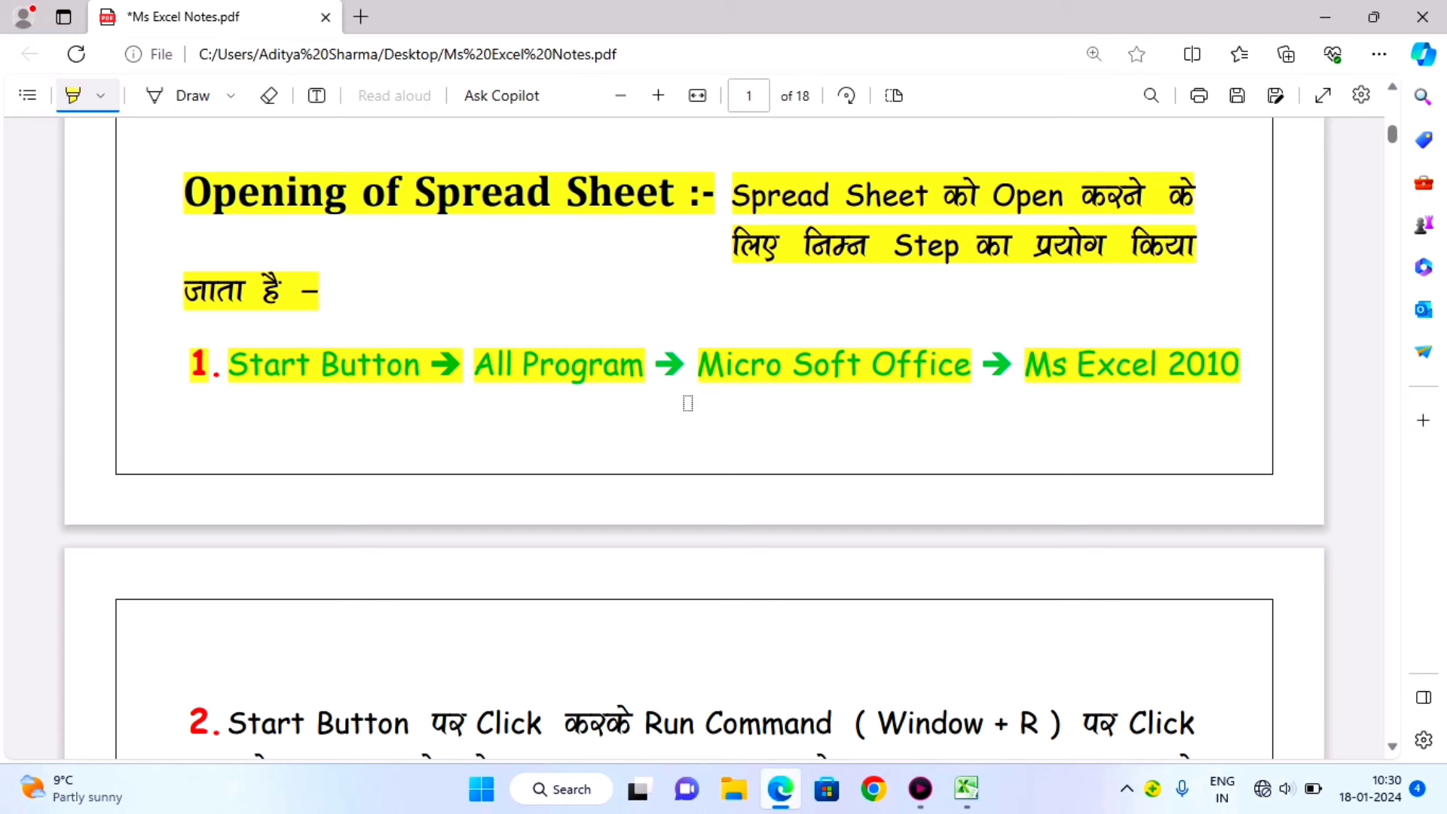
{"action": "scroll", "coordinate": [687, 403], "scroll_direction": "down", "scroll_amount": 5}
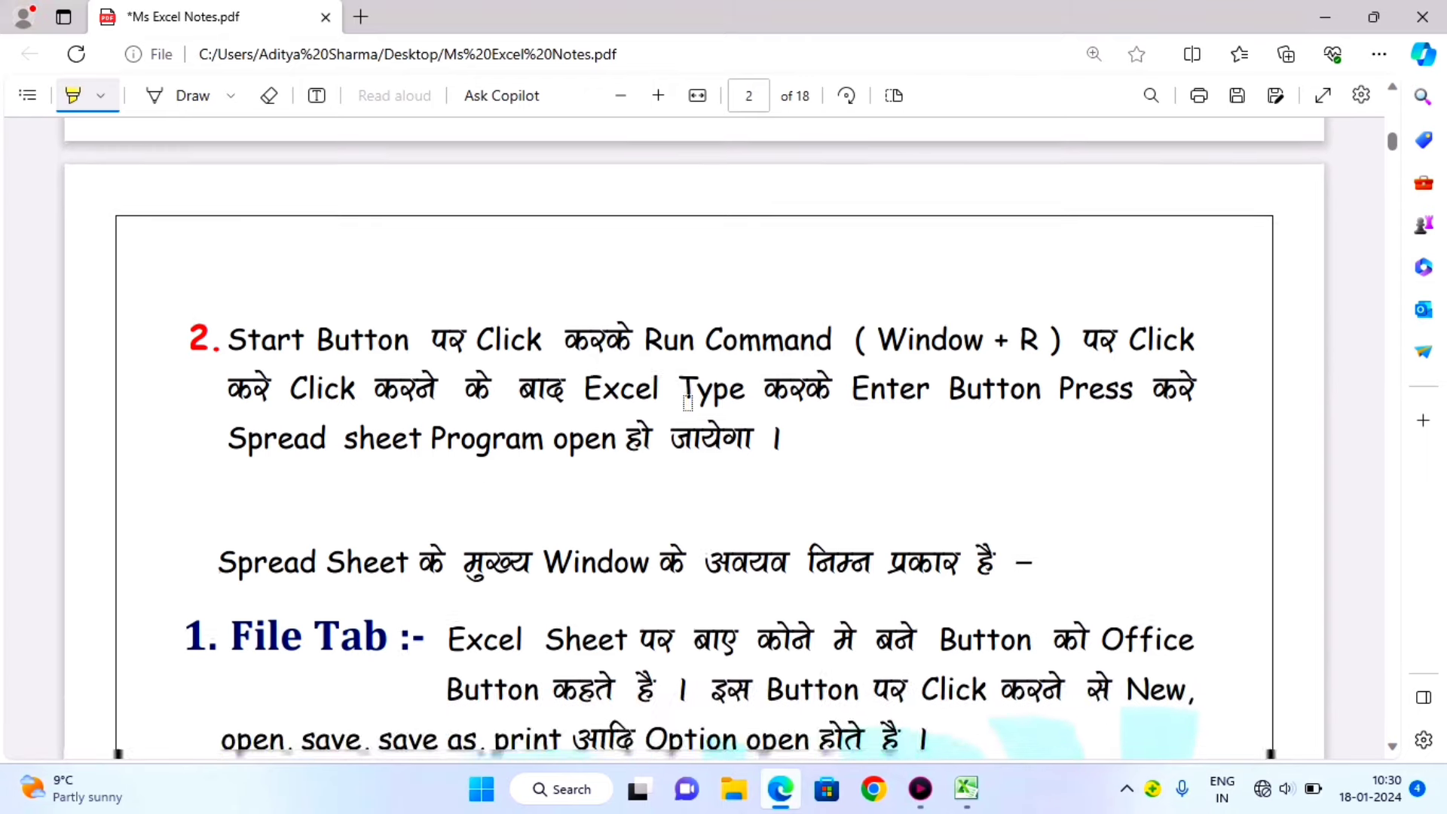
Step: Highlight item 2's first line, from Start Button through 'Window + R पर Click', in yellow
{"action": "scroll", "coordinate": [687, 403], "scroll_direction": "up", "scroll_amount": 2}
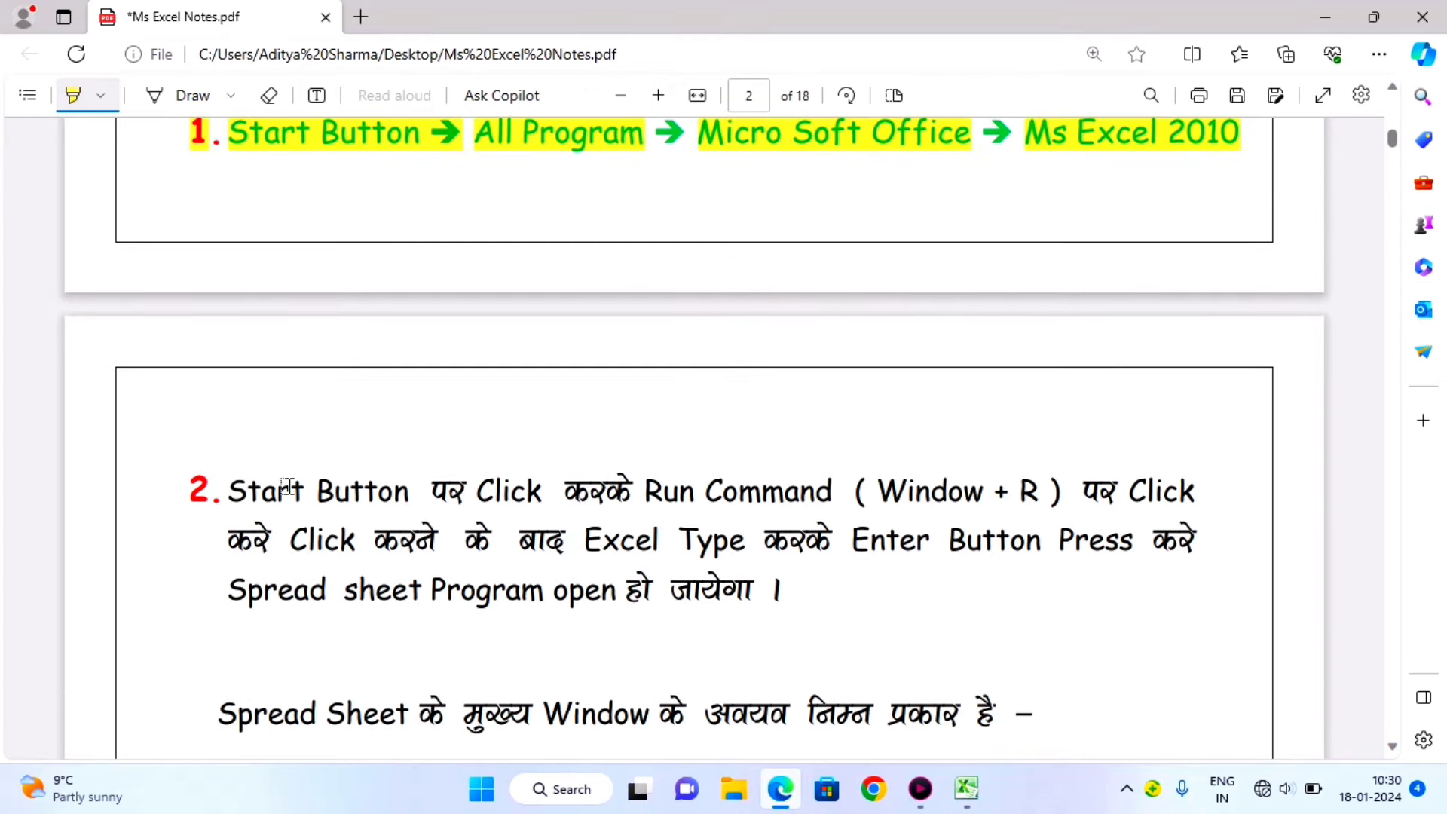
{"action": "left_click_drag", "start_coordinate": [188, 491], "coordinate": [829, 502]}
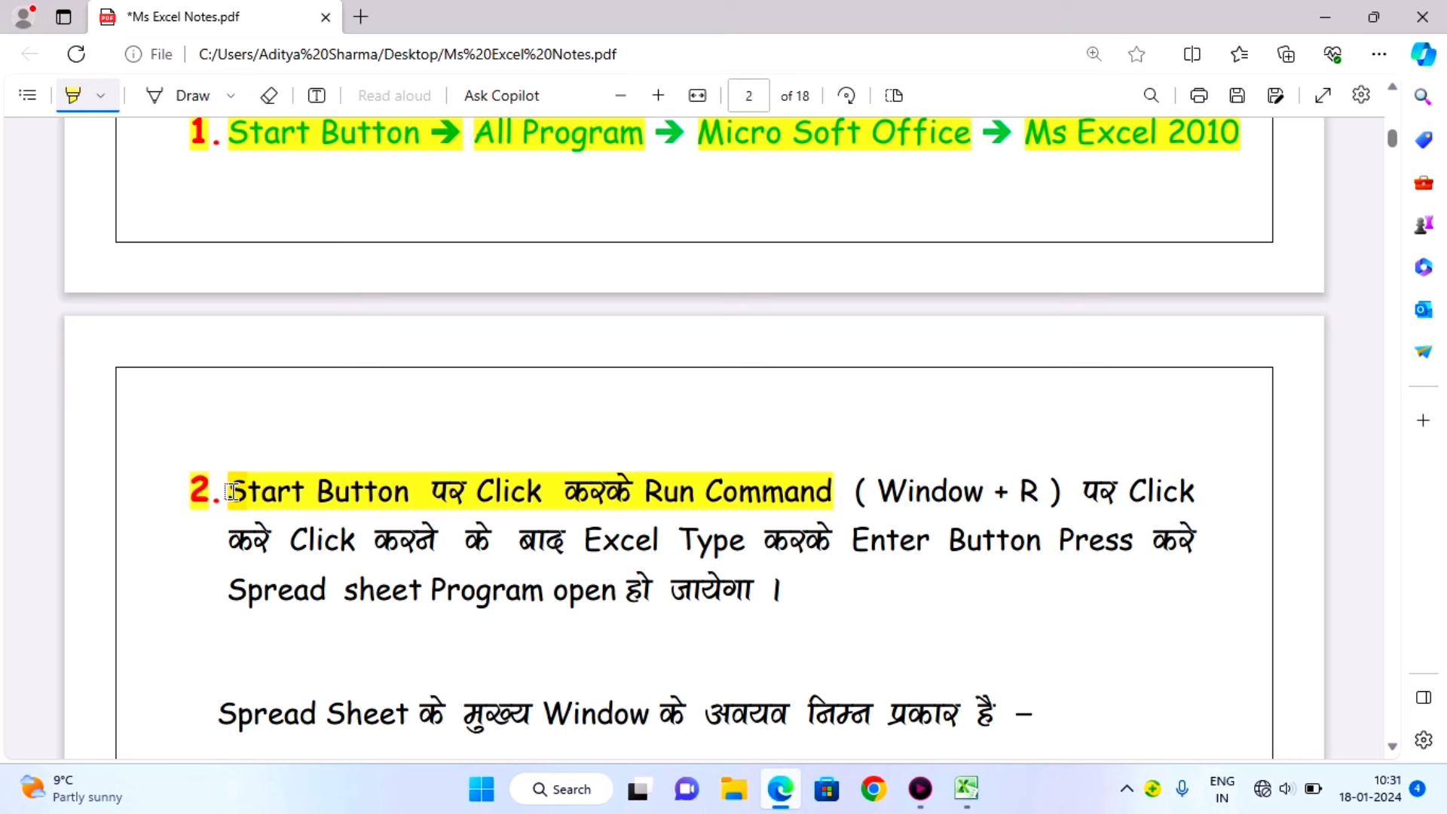
{"action": "left_click_drag", "start_coordinate": [230, 491], "coordinate": [1059, 496]}
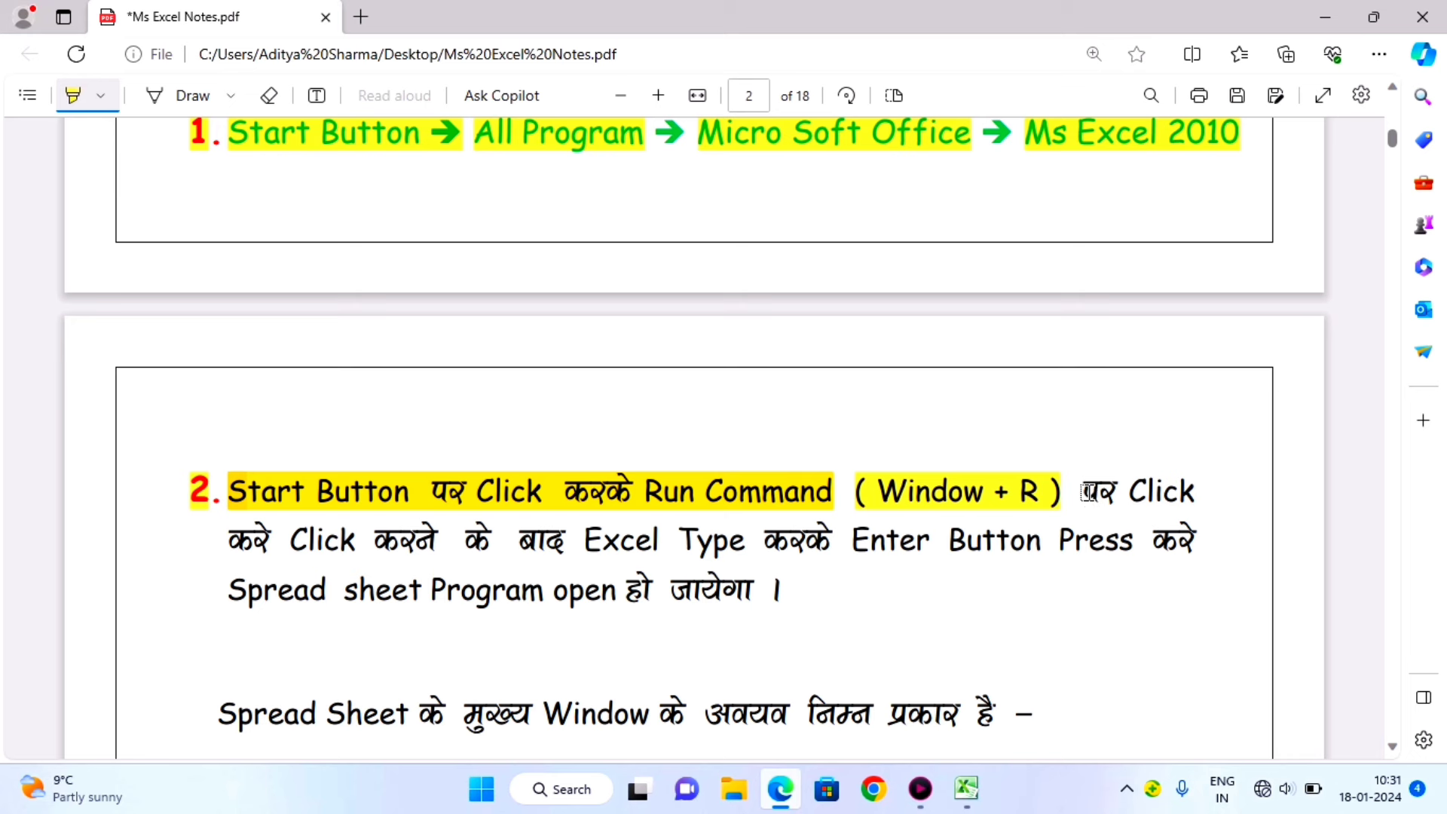
{"action": "left_click_drag", "start_coordinate": [1083, 493], "coordinate": [1196, 498]}
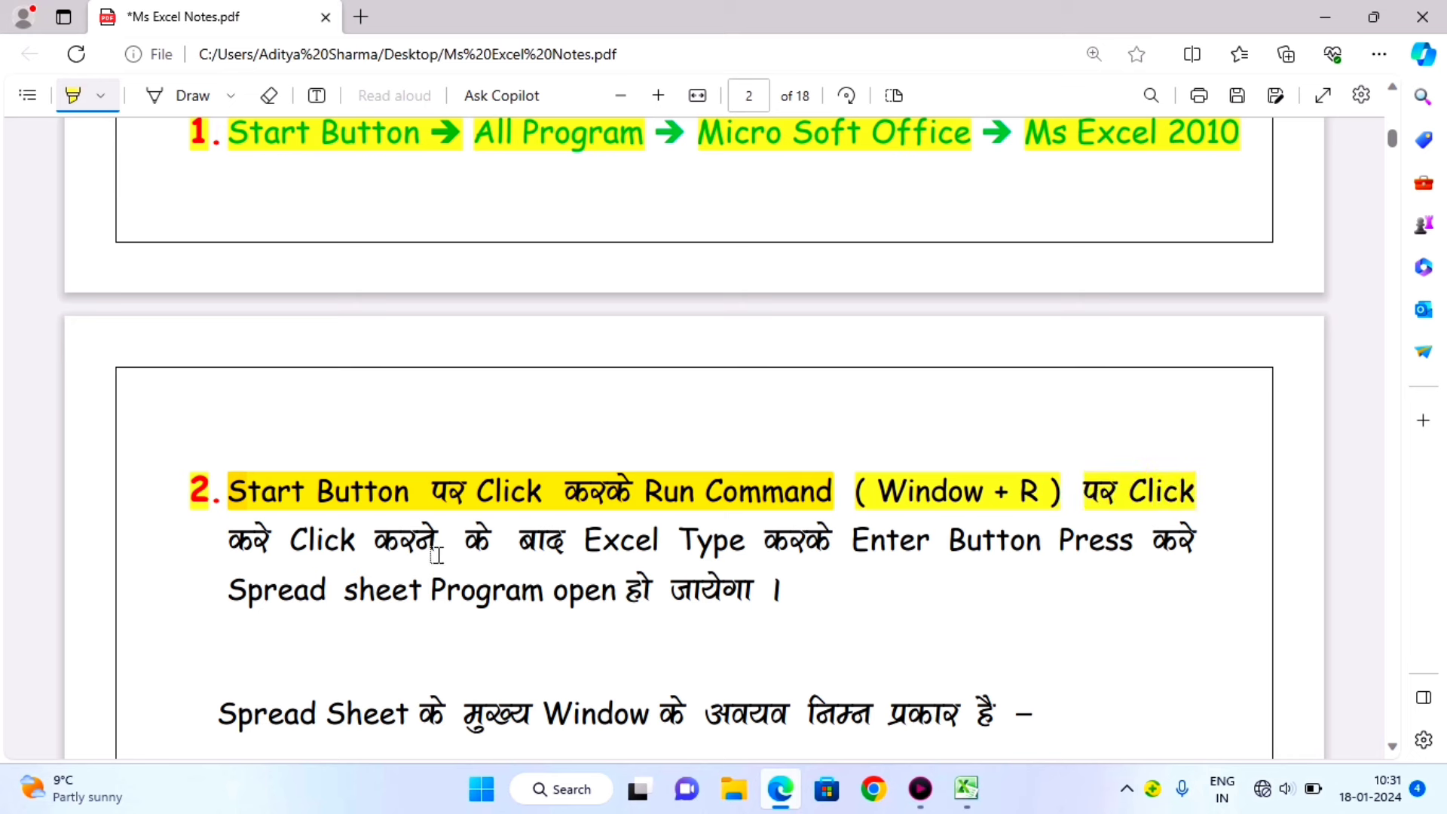
Step: Highlight item 2's second and last lines, including 'Excel' and 'Enter Button Press करे'
{"action": "left_click_drag", "start_coordinate": [229, 539], "coordinate": [506, 542]}
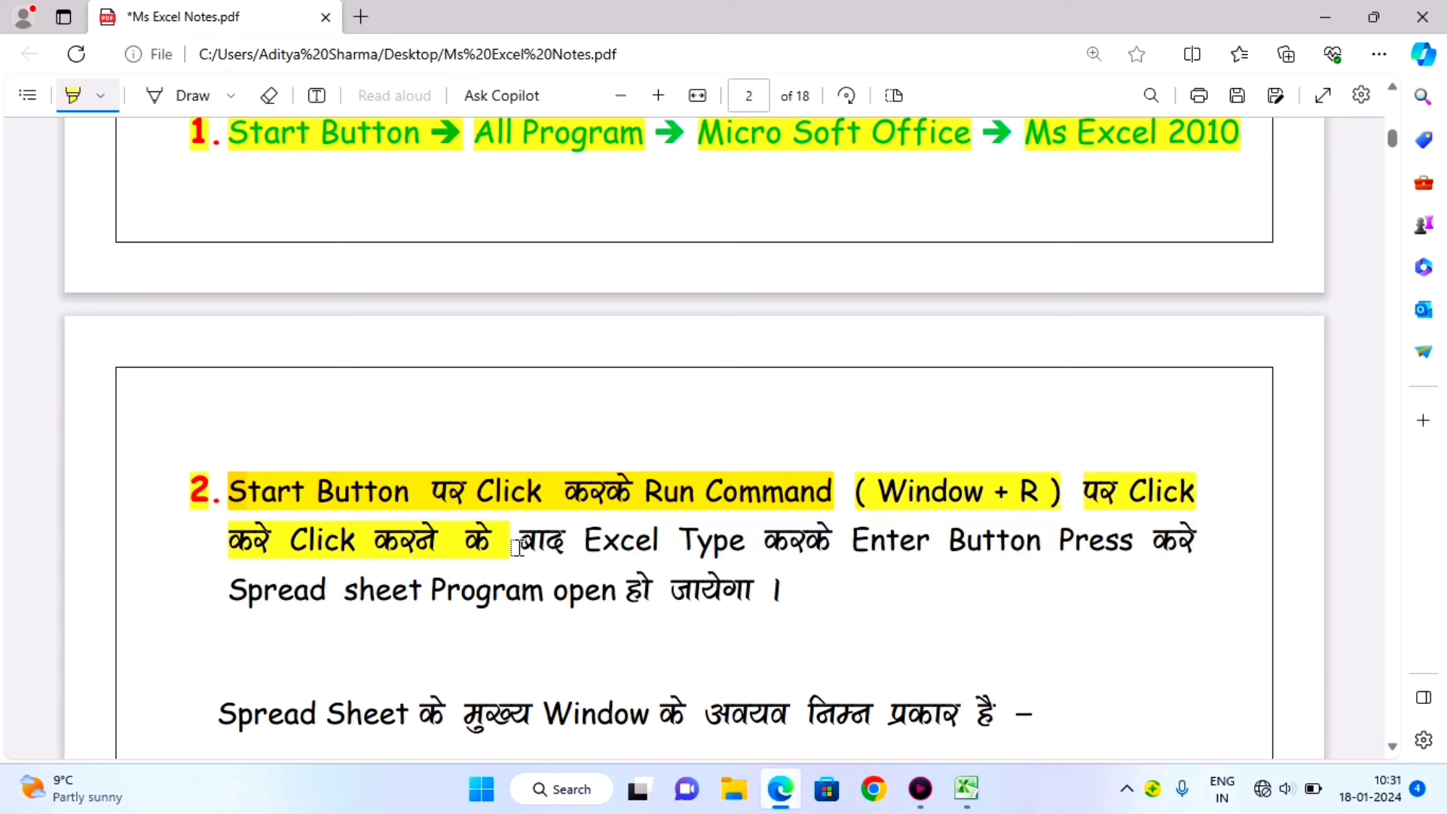
{"action": "left_click_drag", "start_coordinate": [518, 547], "coordinate": [829, 547]}
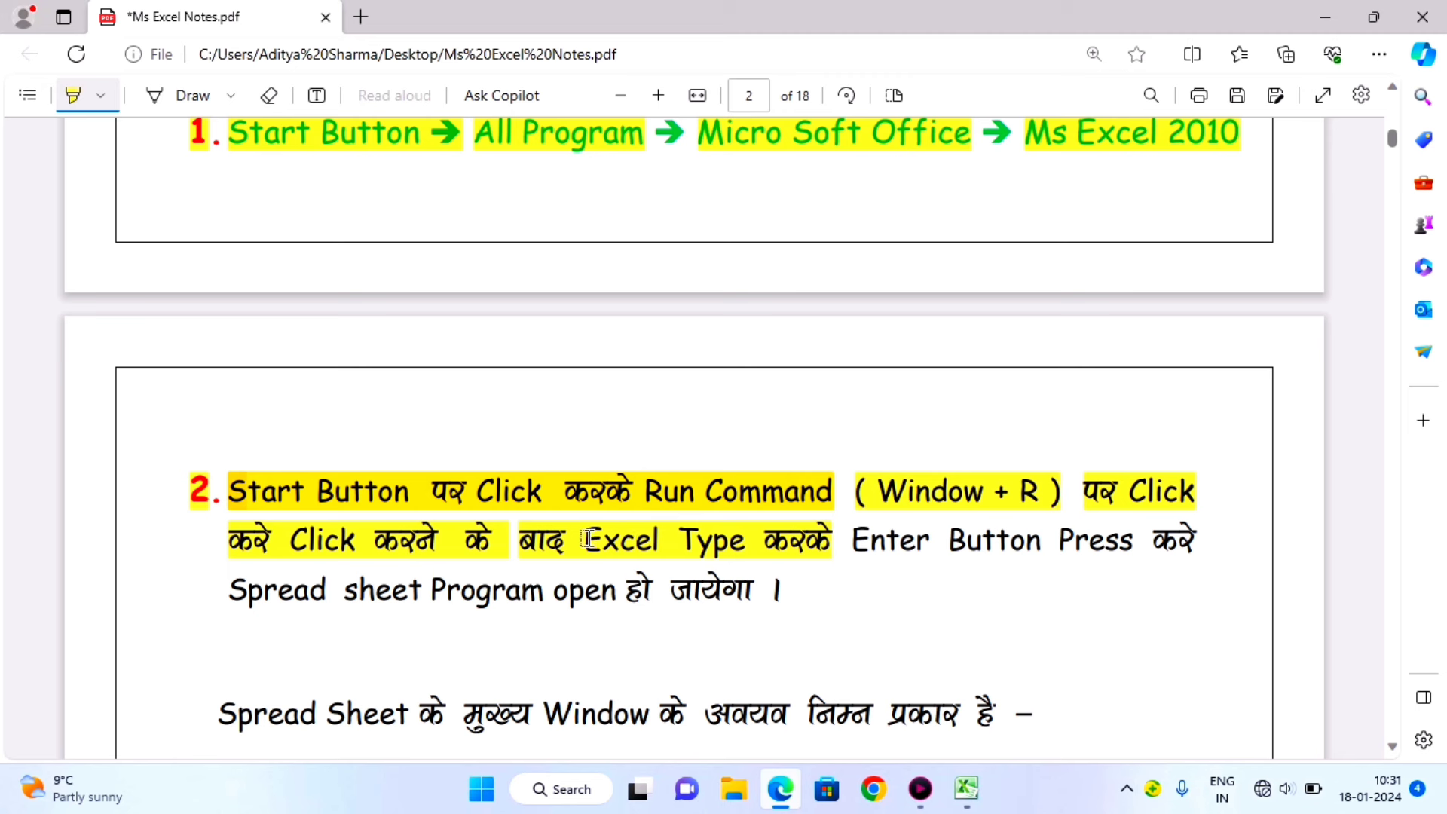
{"action": "left_click_drag", "start_coordinate": [583, 539], "coordinate": [655, 540]}
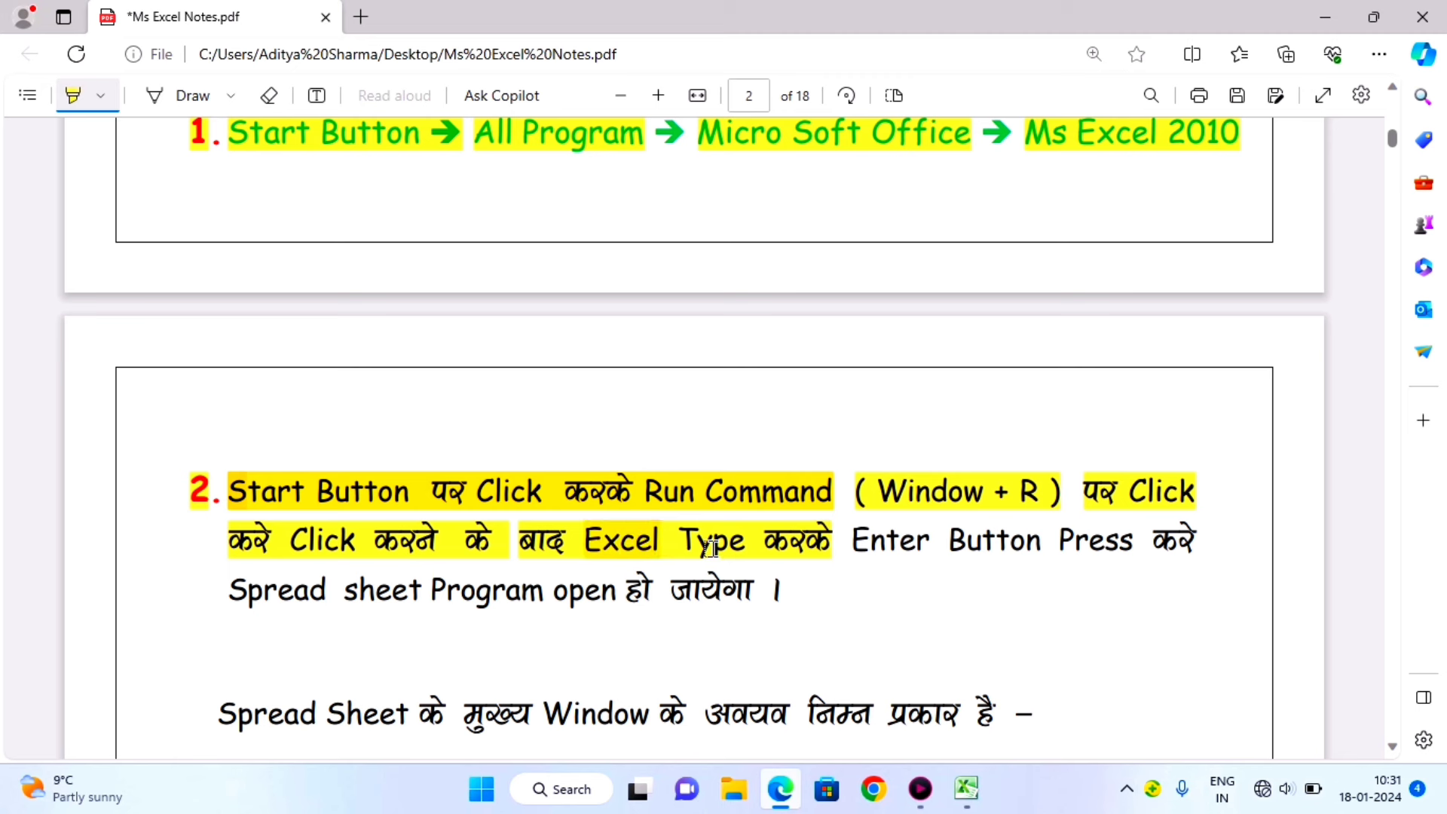
{"action": "left_click_drag", "start_coordinate": [852, 539], "coordinate": [1180, 549]}
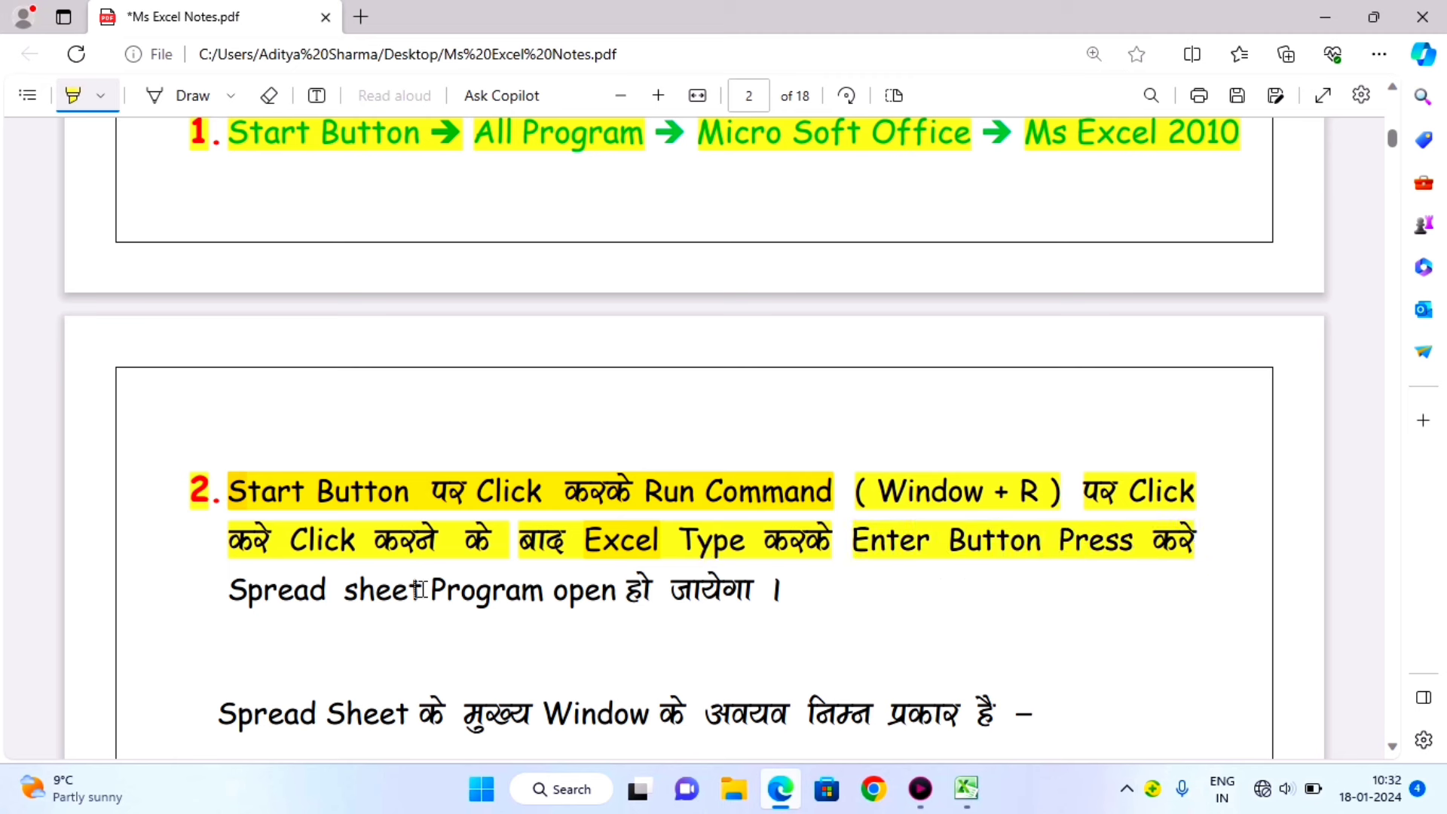
{"action": "left_click_drag", "start_coordinate": [228, 590], "coordinate": [782, 589]}
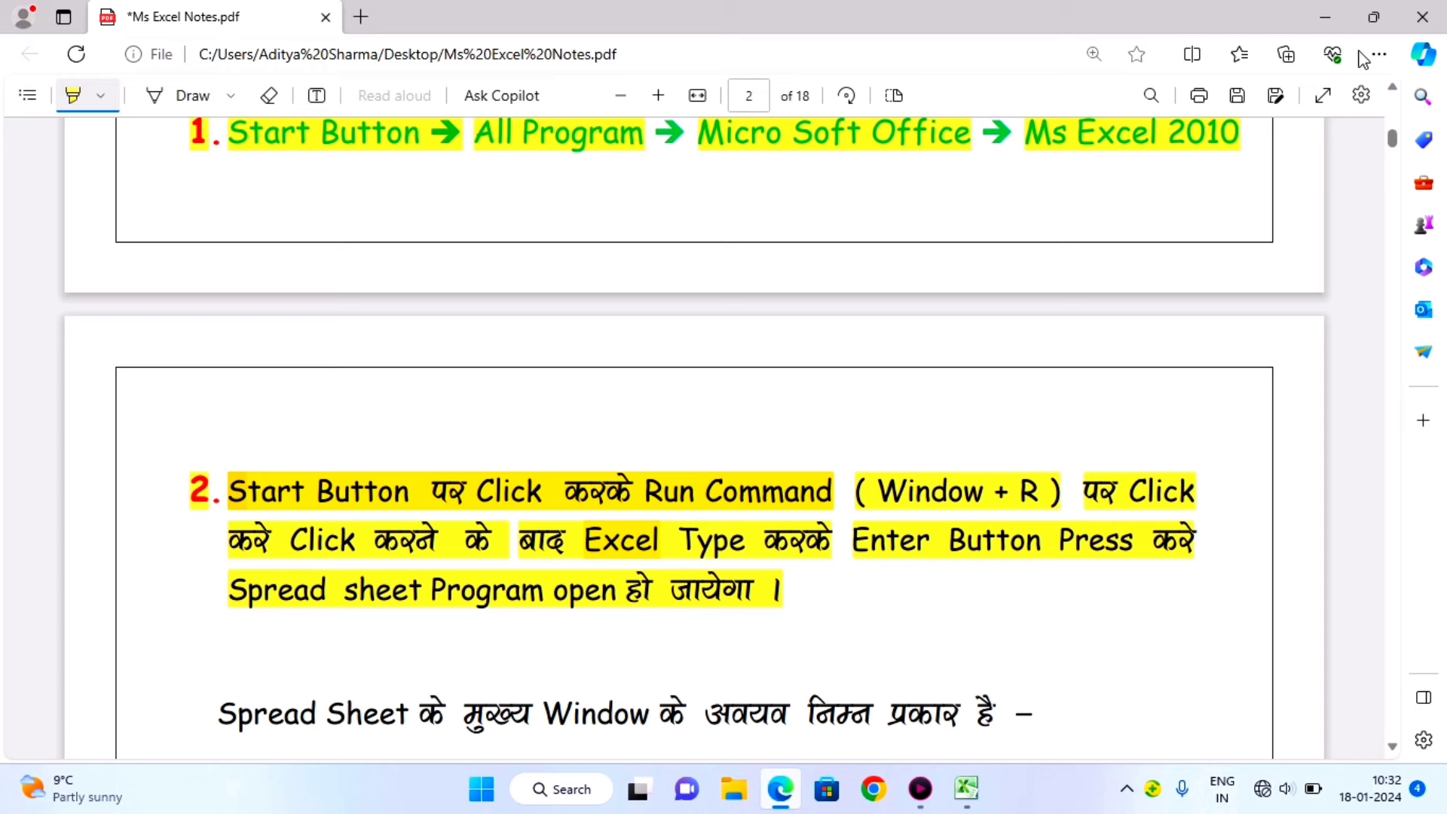
Step: Minimize Edge and Excel, then launch Excel 2010 from the Win+R Run dialog, opening blank Book2
{"action": "left_click", "coordinate": [1329, 21]}
{"action": "left_click", "coordinate": [1325, 19]}
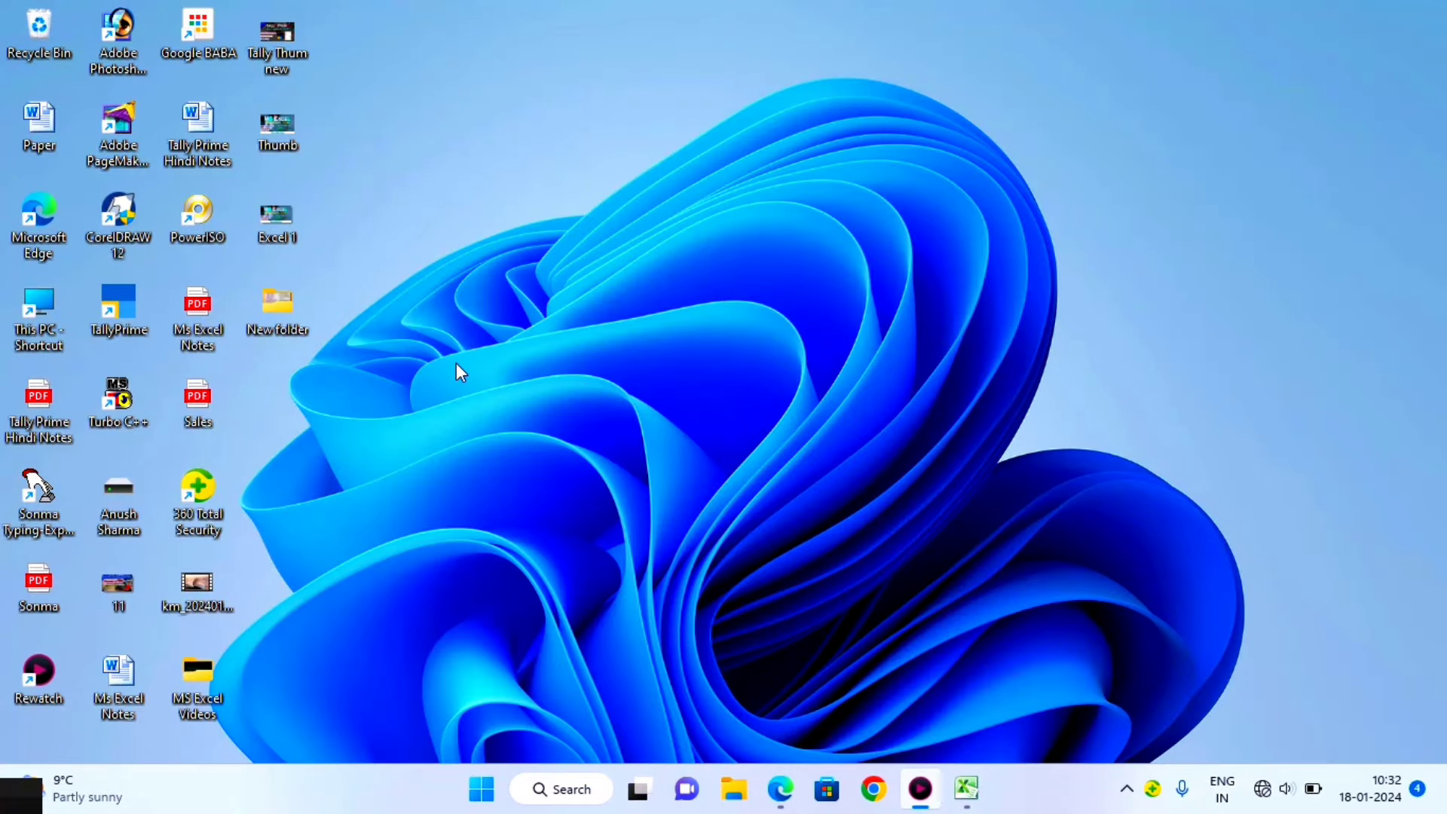
{"action": "key", "text": "super+r"}
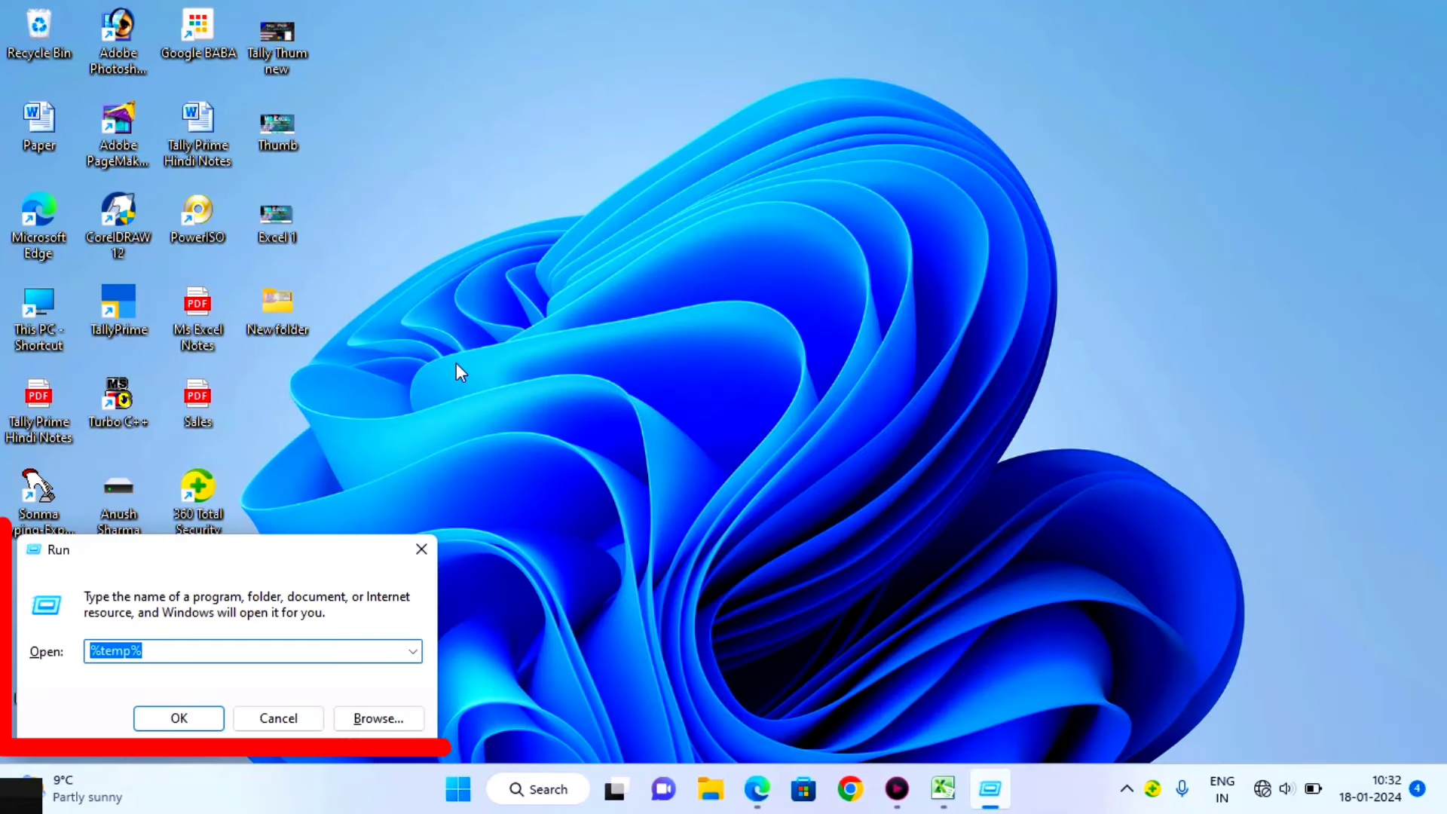
{"action": "key", "text": "BackSpace"}
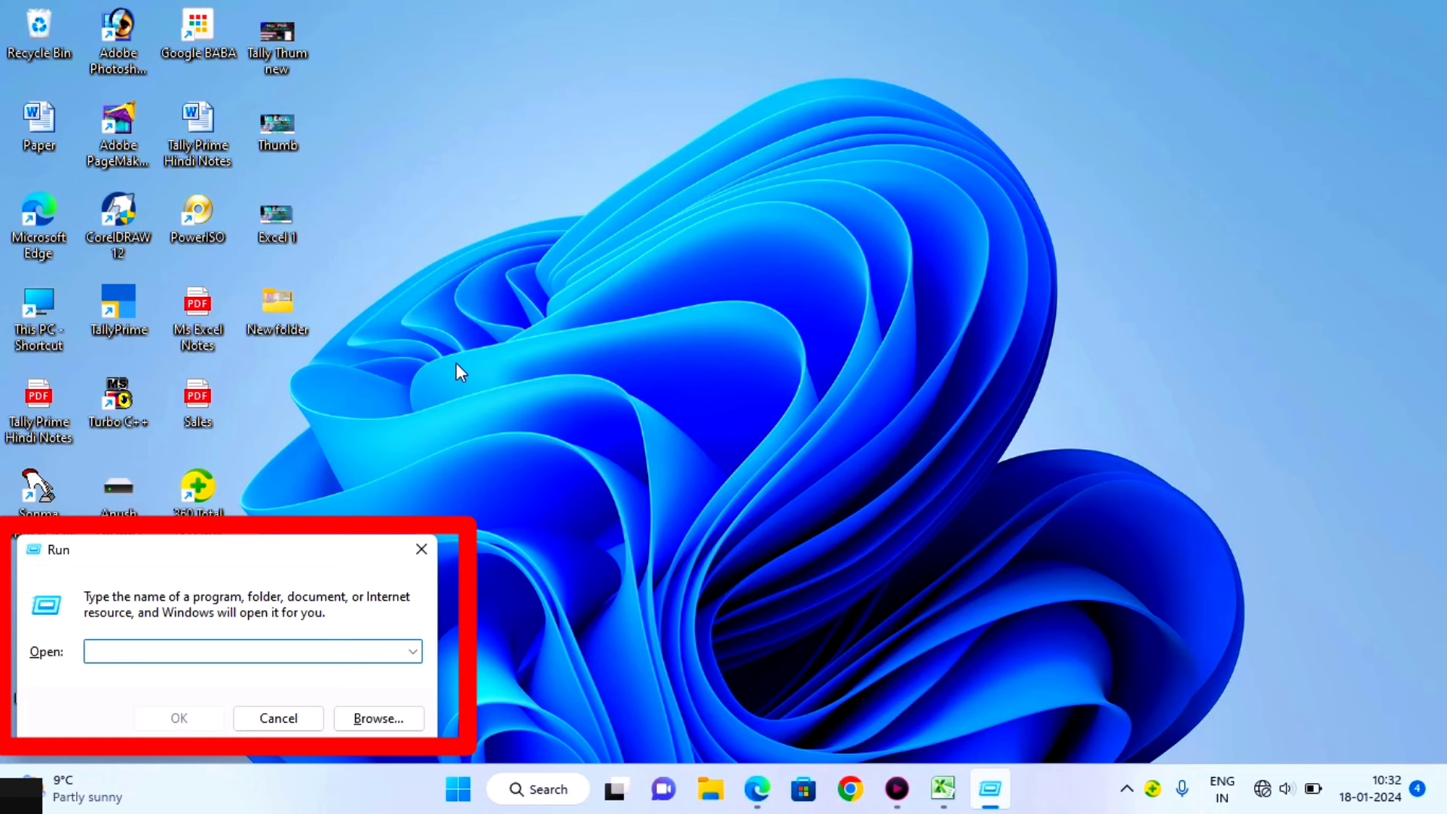
{"action": "type", "text": "E"}
{"action": "type", "text": "xcee"}
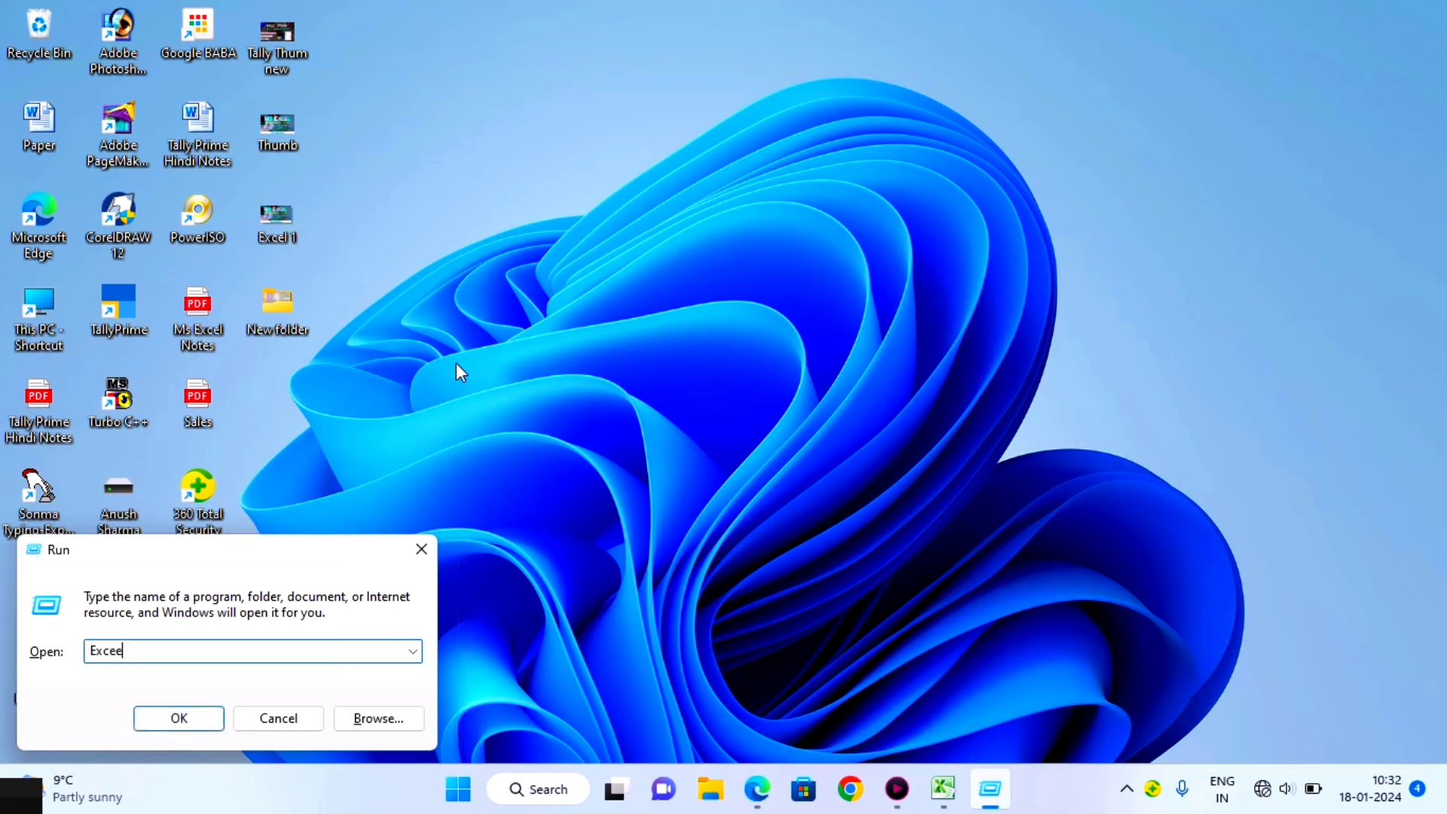
{"action": "type", "text": "l"}
{"action": "key", "text": "Return"}
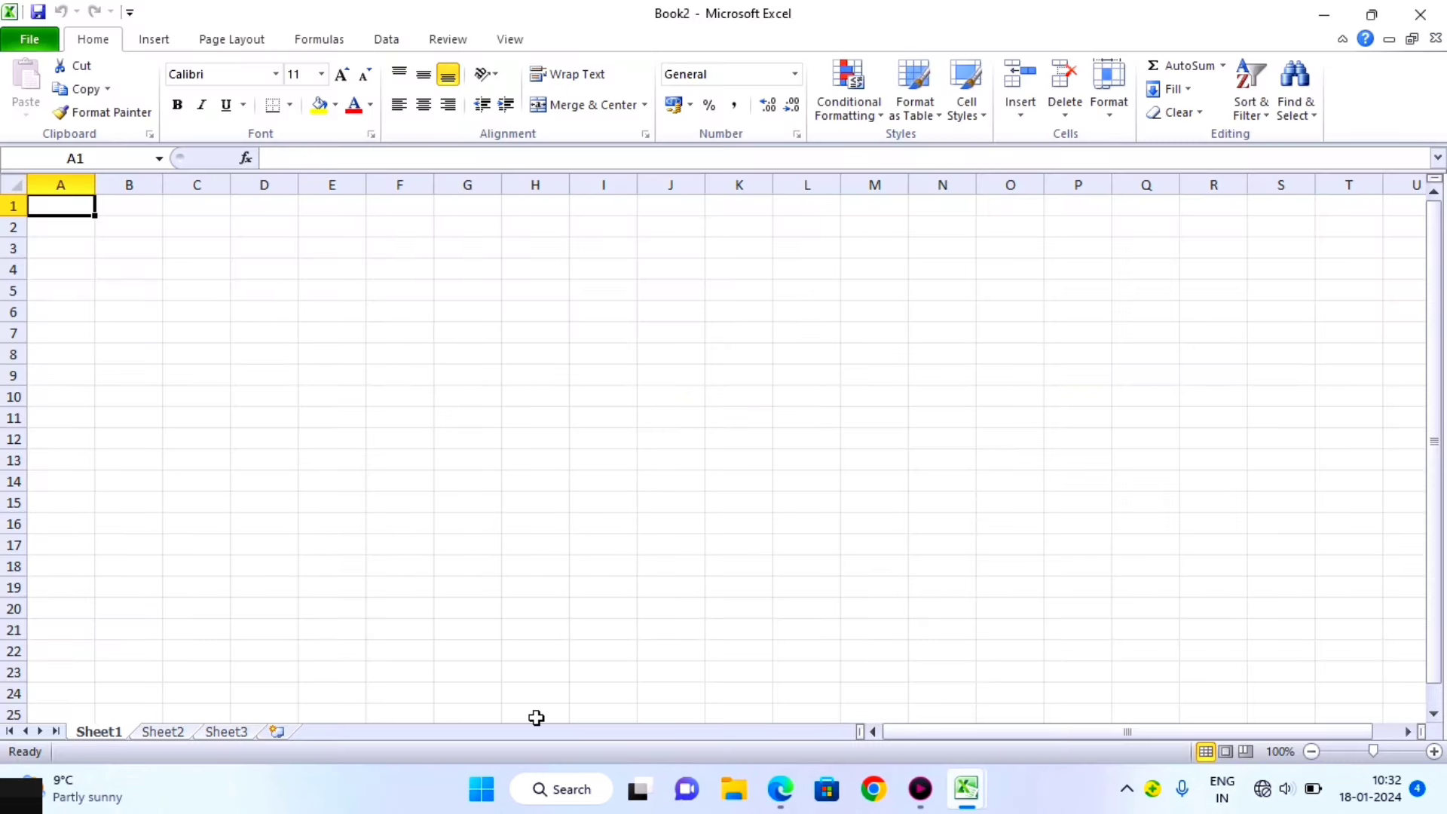
{"action": "scroll", "coordinate": [503, 361], "scroll_direction": "up", "scroll_amount": 1}
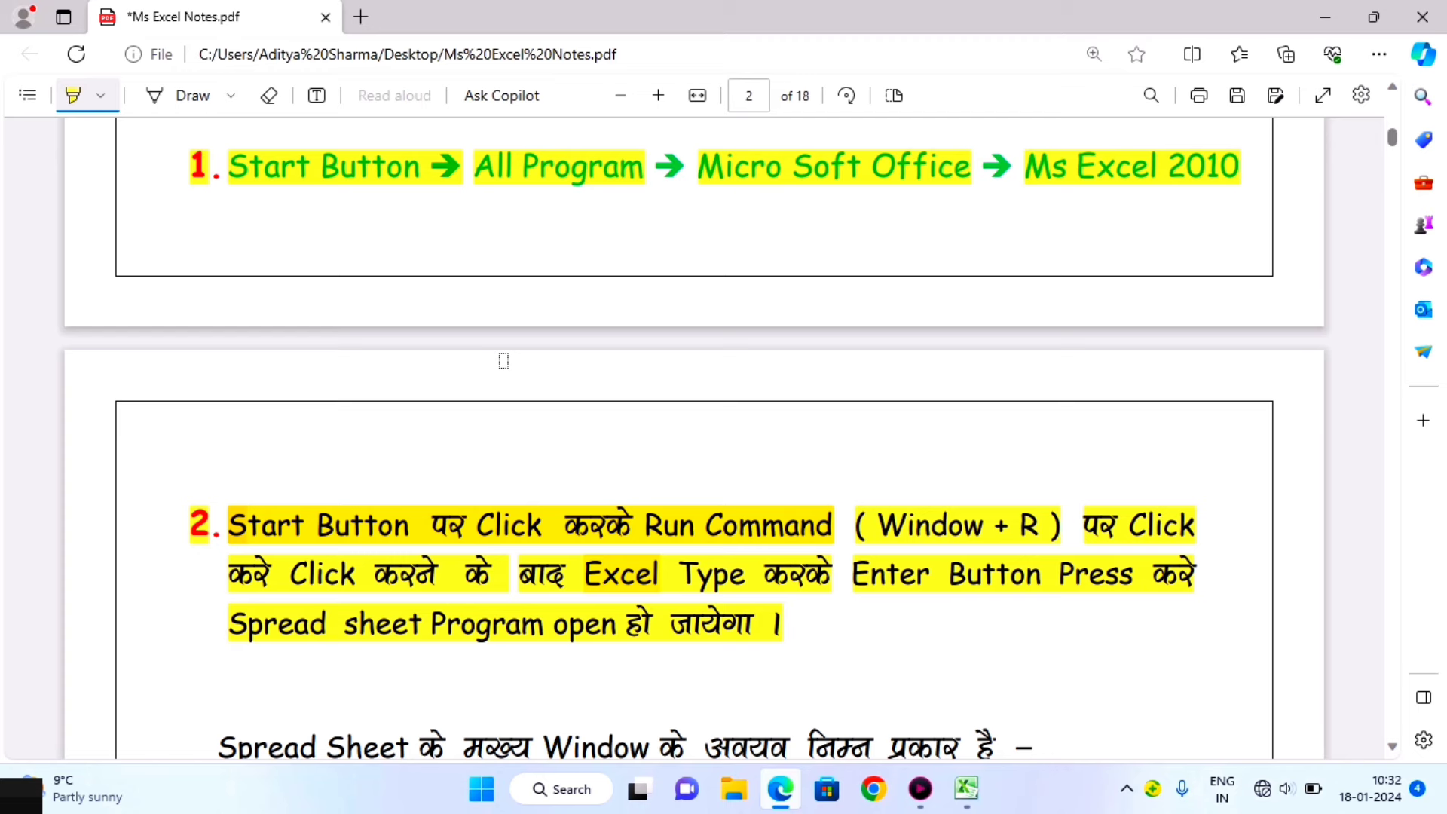
{"action": "key", "text": "super+d"}
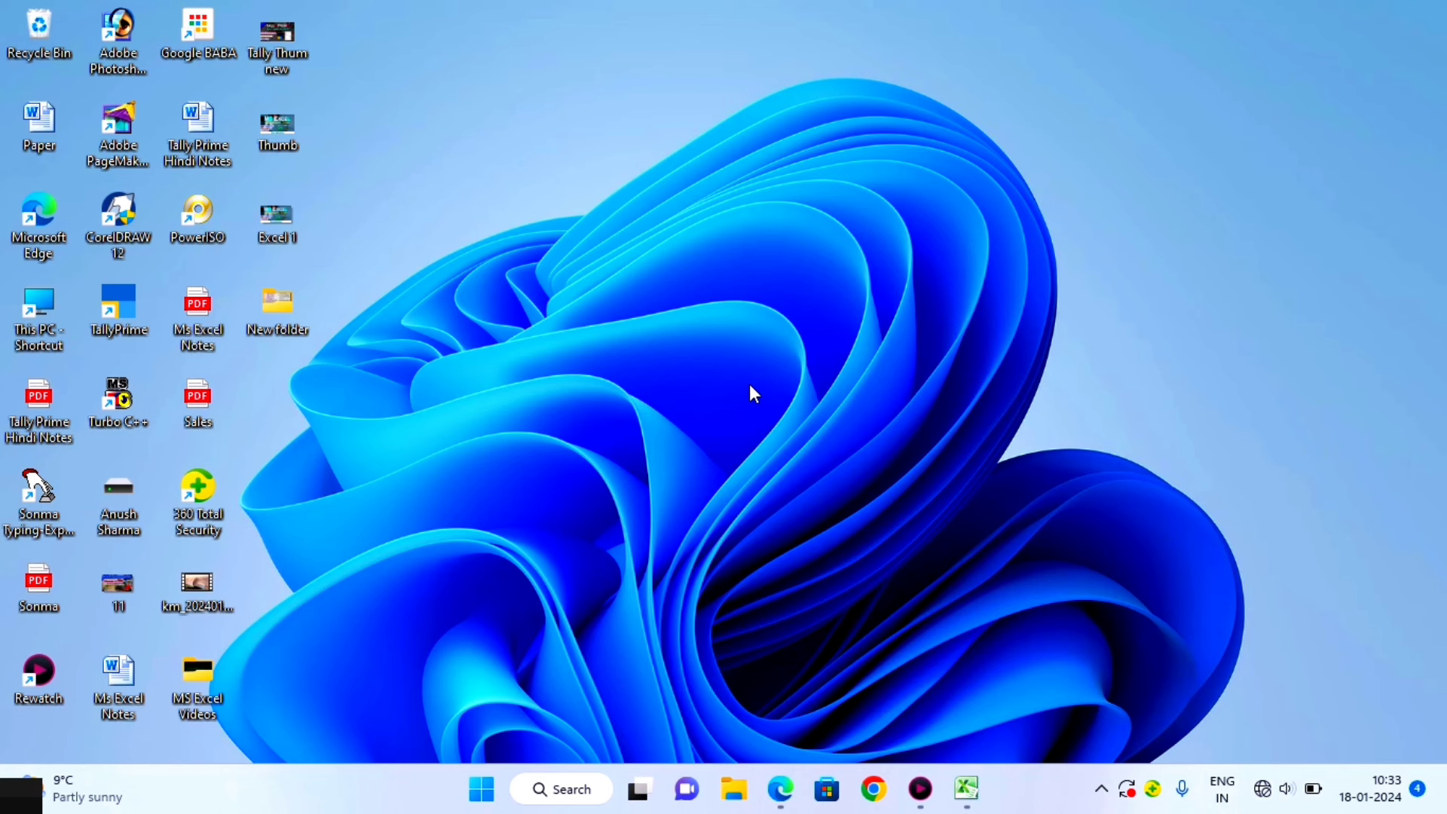
{"action": "key", "text": "alt+Tab"}
{"action": "key", "text": "alt+Tab"}
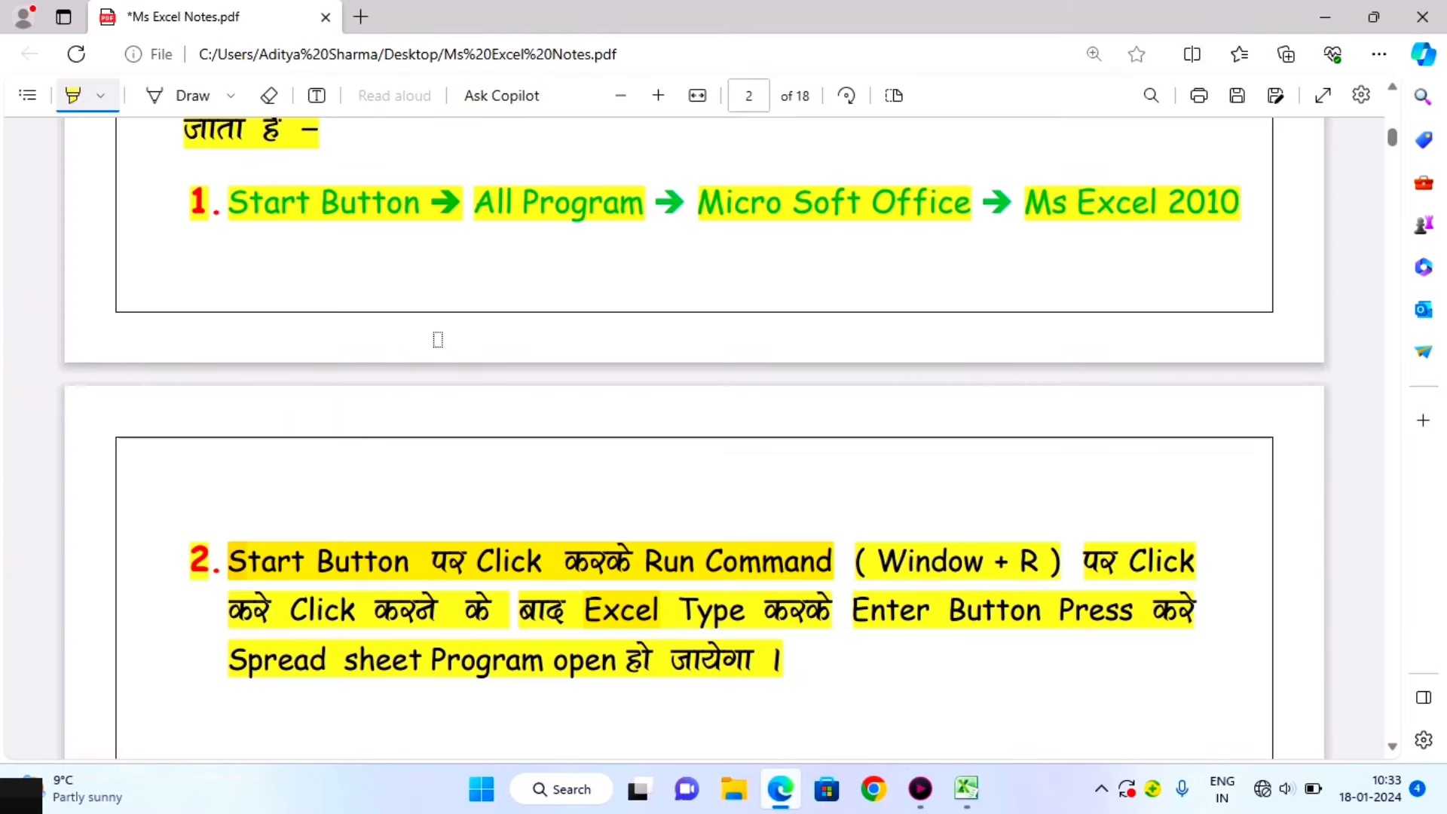
{"action": "scroll", "coordinate": [438, 340], "scroll_direction": "up", "scroll_amount": 2}
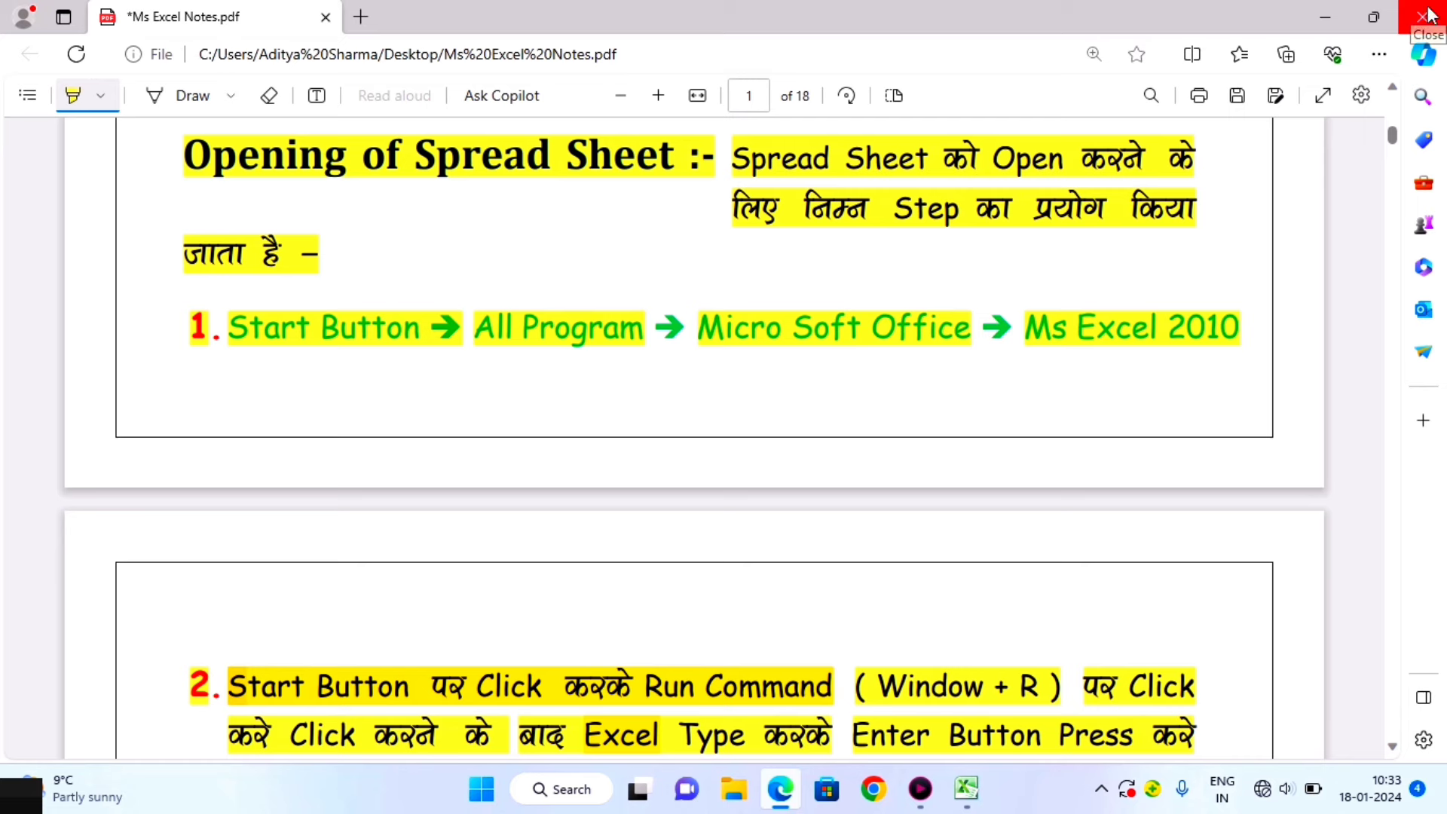
Step: Minimize the Edge notes PDF and refresh the desktop from its right-click menu
{"action": "left_click", "coordinate": [1324, 16]}
{"action": "right_click", "coordinate": [874, 172]}
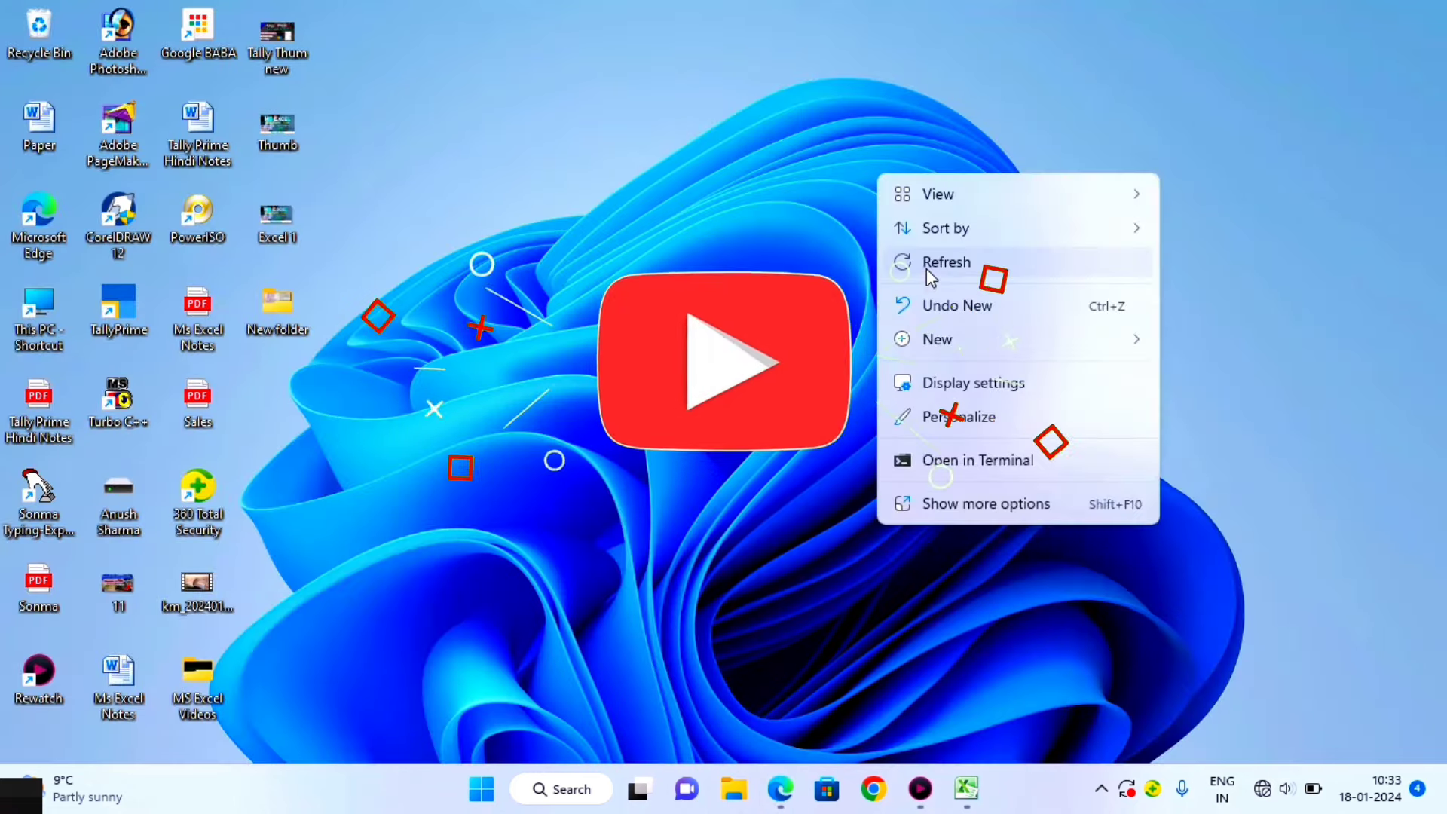
{"action": "left_click", "coordinate": [926, 269]}
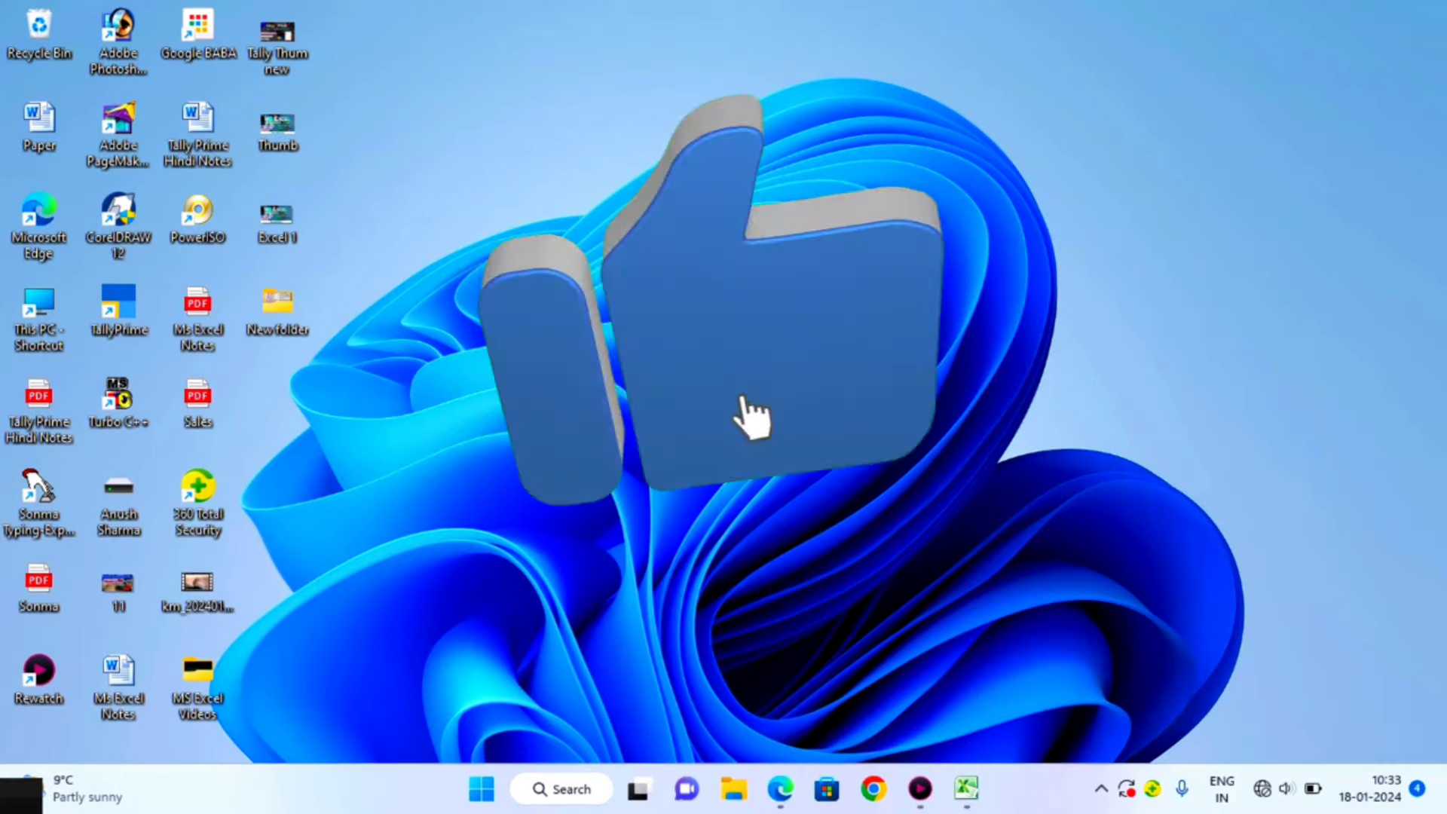